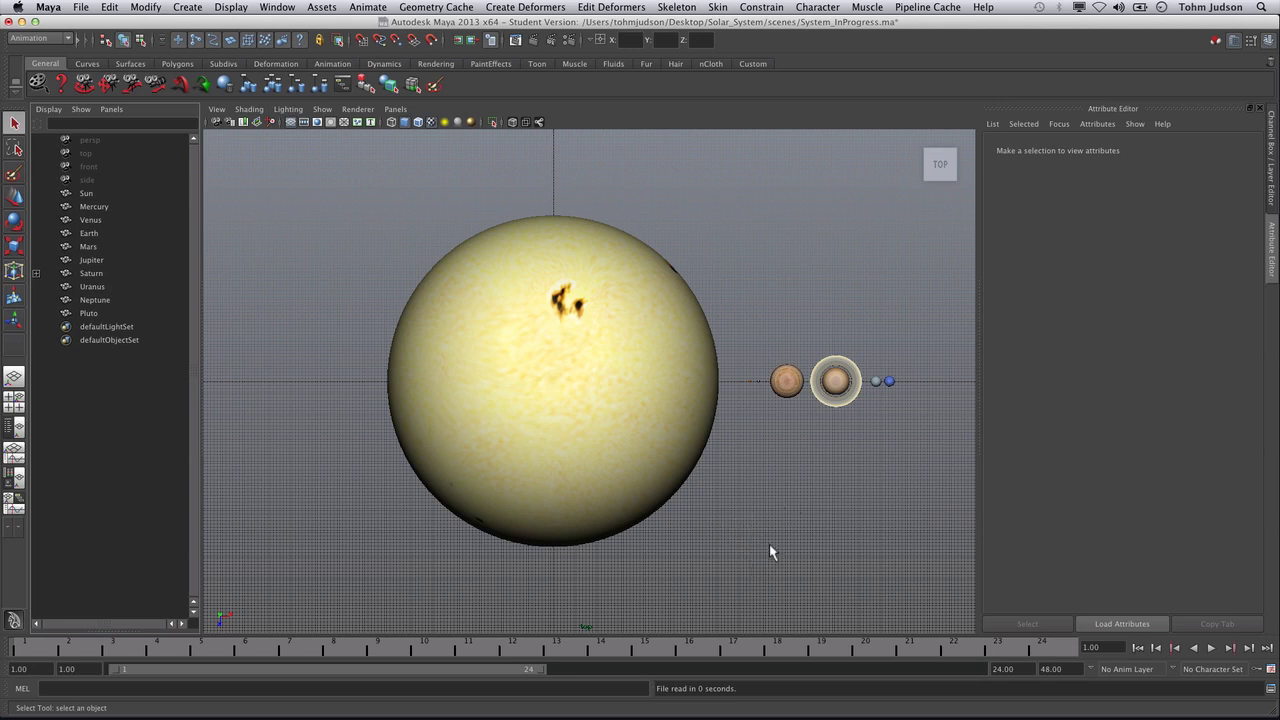
# Create a NURBS circle at the scene origin and select it
pyautogui.click(187, 7)
pyautogui.moveTo(194, 33)
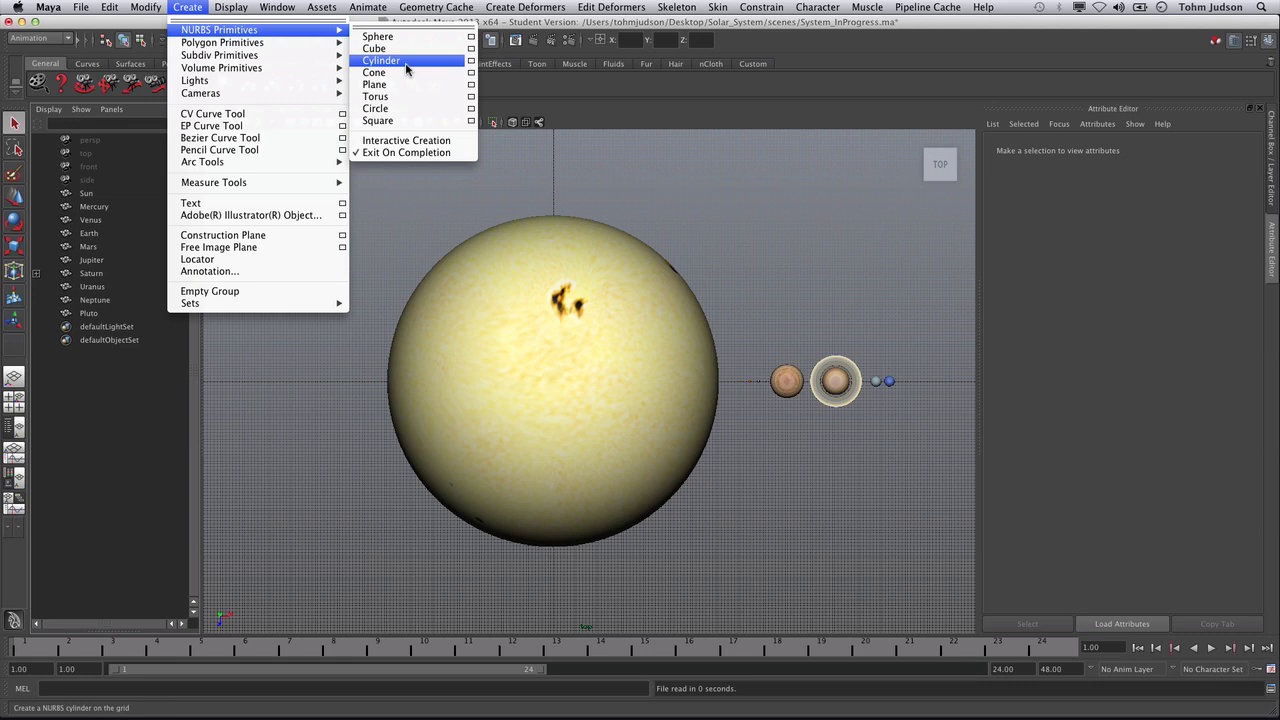
pyautogui.click(406, 107)
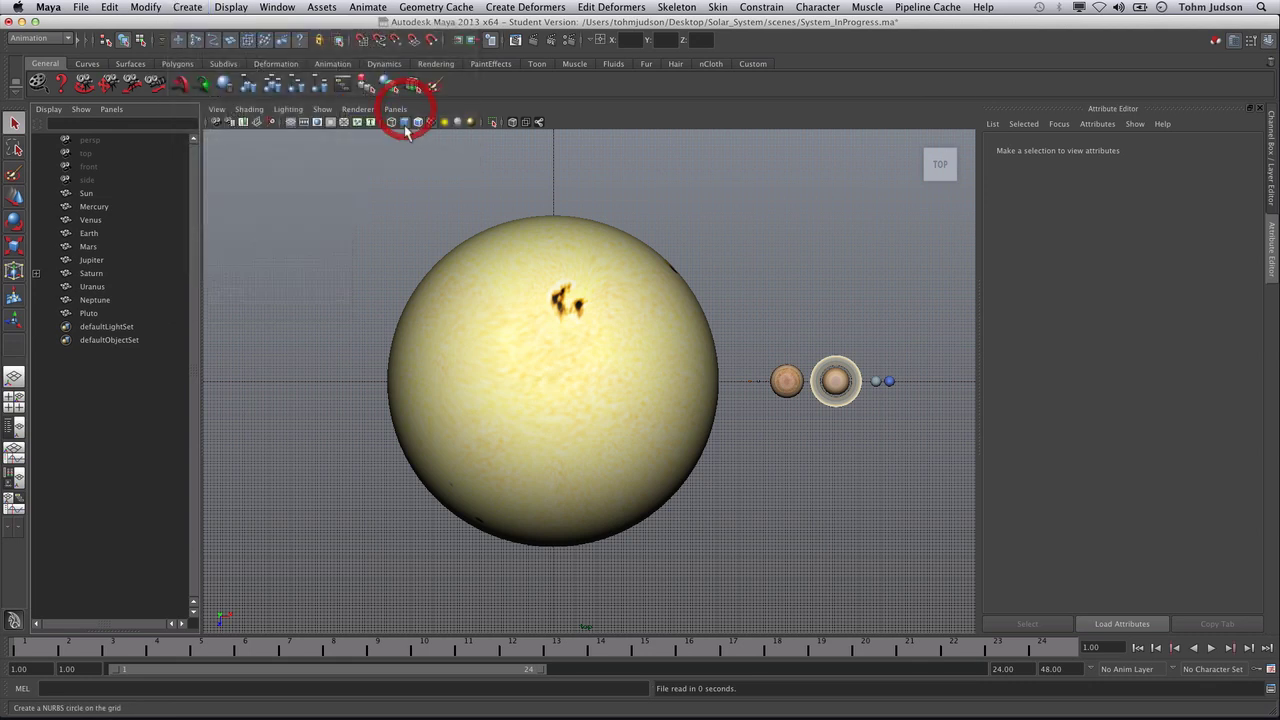
pyautogui.click(129, 380)
pyautogui.click(117, 328)
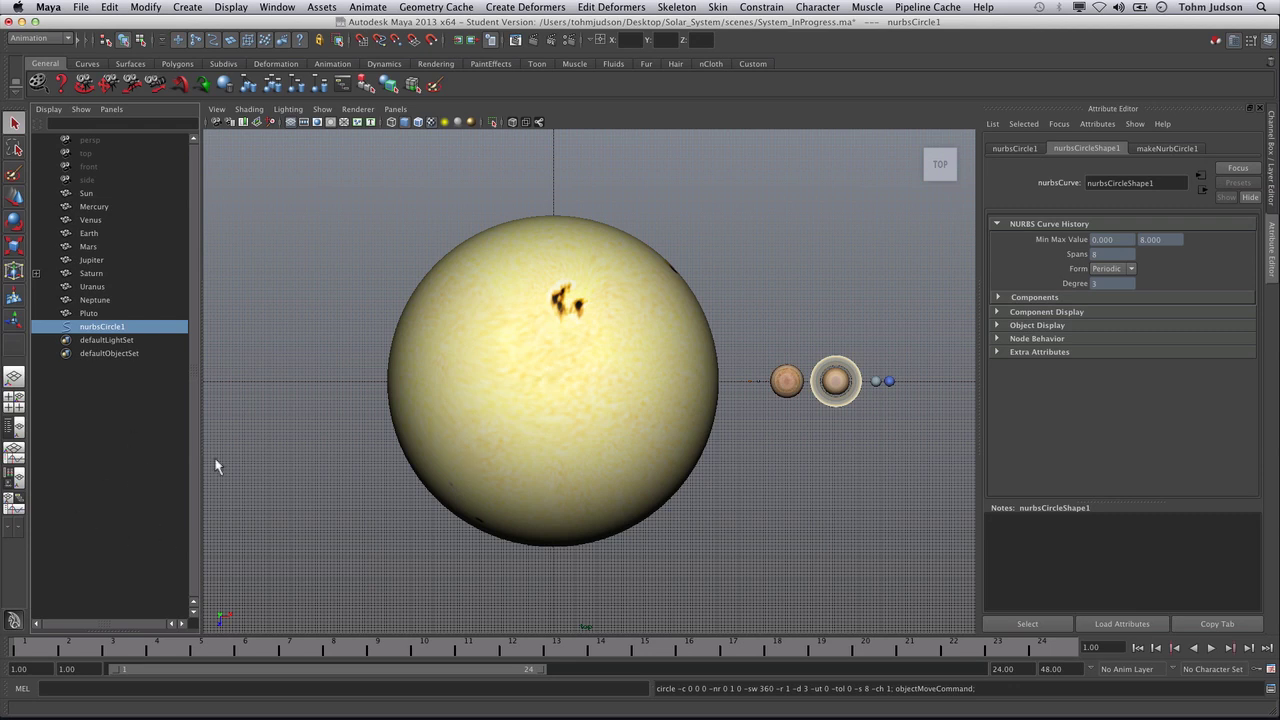
# Duplicate the NURBS circle eight times to have one orbit curve for each of the nine planets
pyautogui.press('super+d')
pyautogui.press('super+d')
pyautogui.press('super+d')
pyautogui.press('super+d')
pyautogui.press('super+d')
pyautogui.press('super+d')
pyautogui.press('super+d')
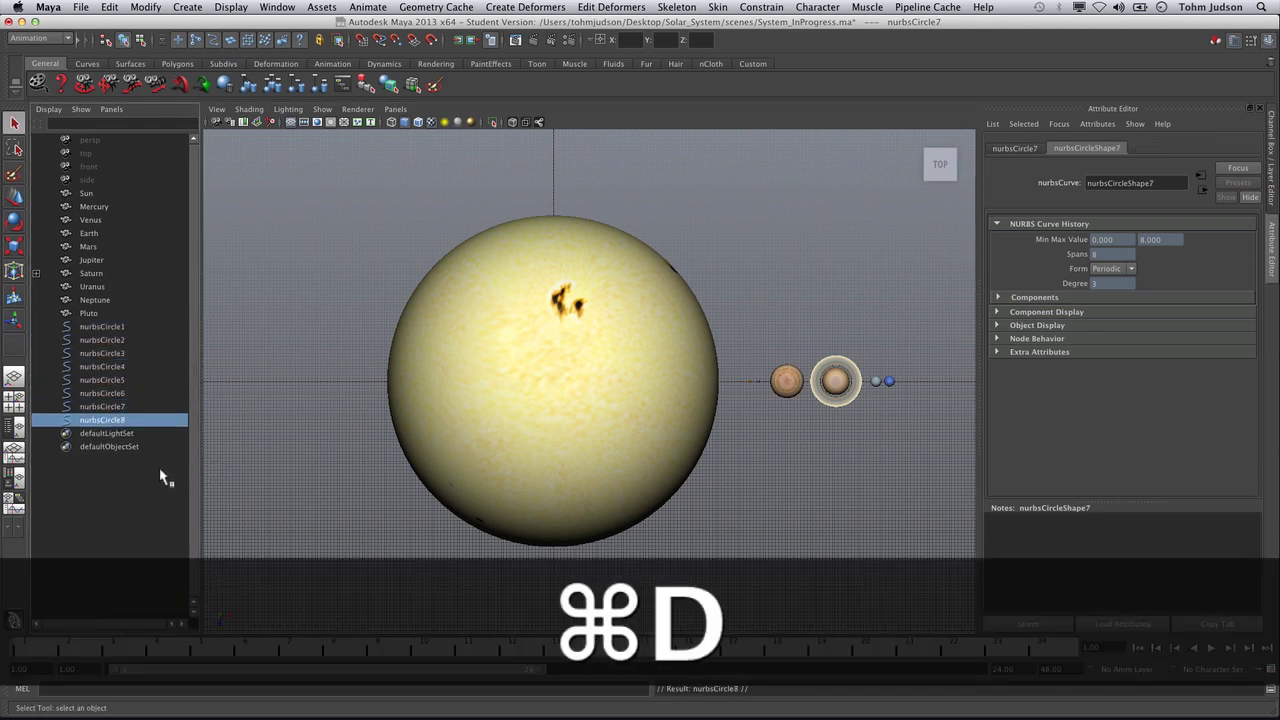
pyautogui.press('super+d')
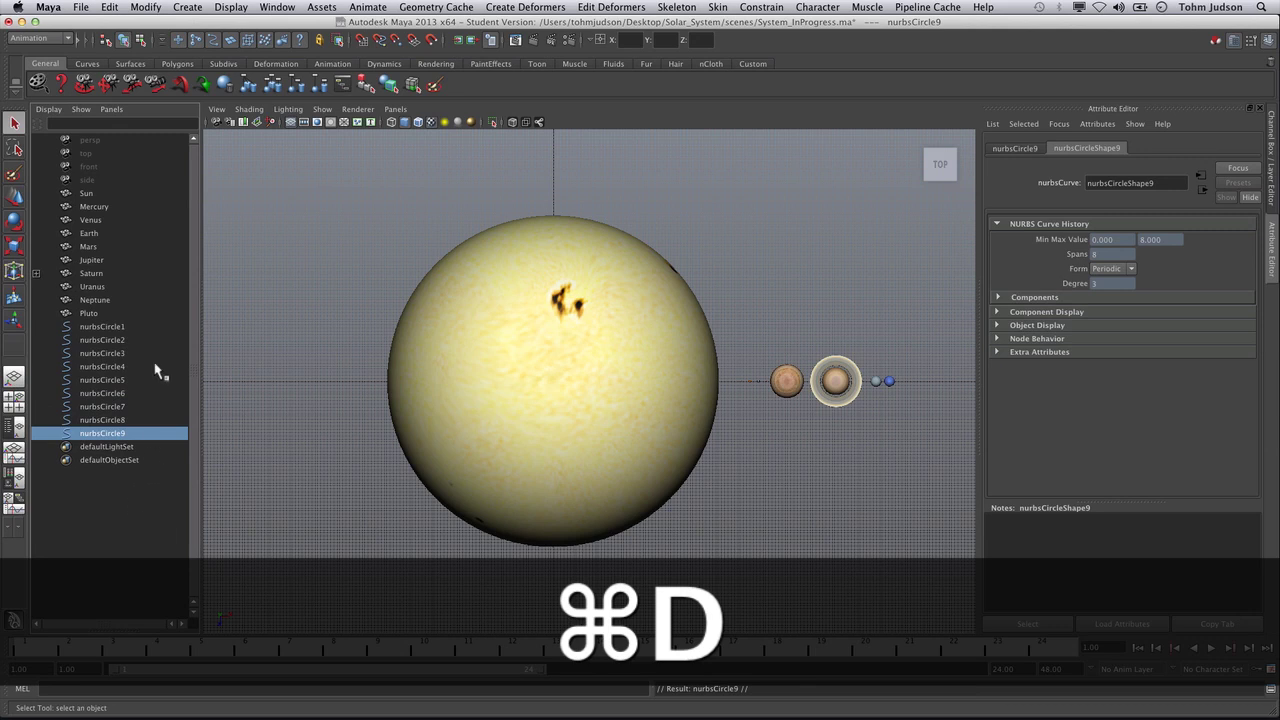
# Rename the first NURBS circle as Mercury_Orbit
pyautogui.click(127, 328)
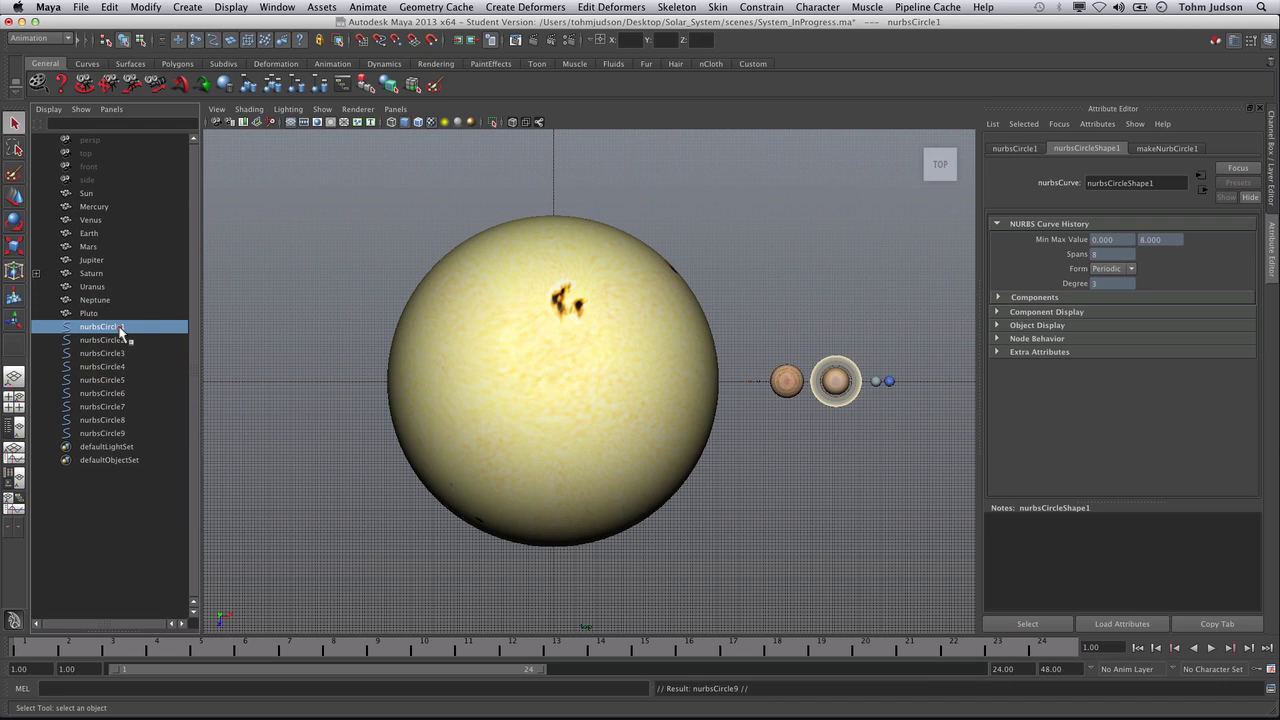
pyautogui.doubleClick(119, 328)
pyautogui.write('Mer')
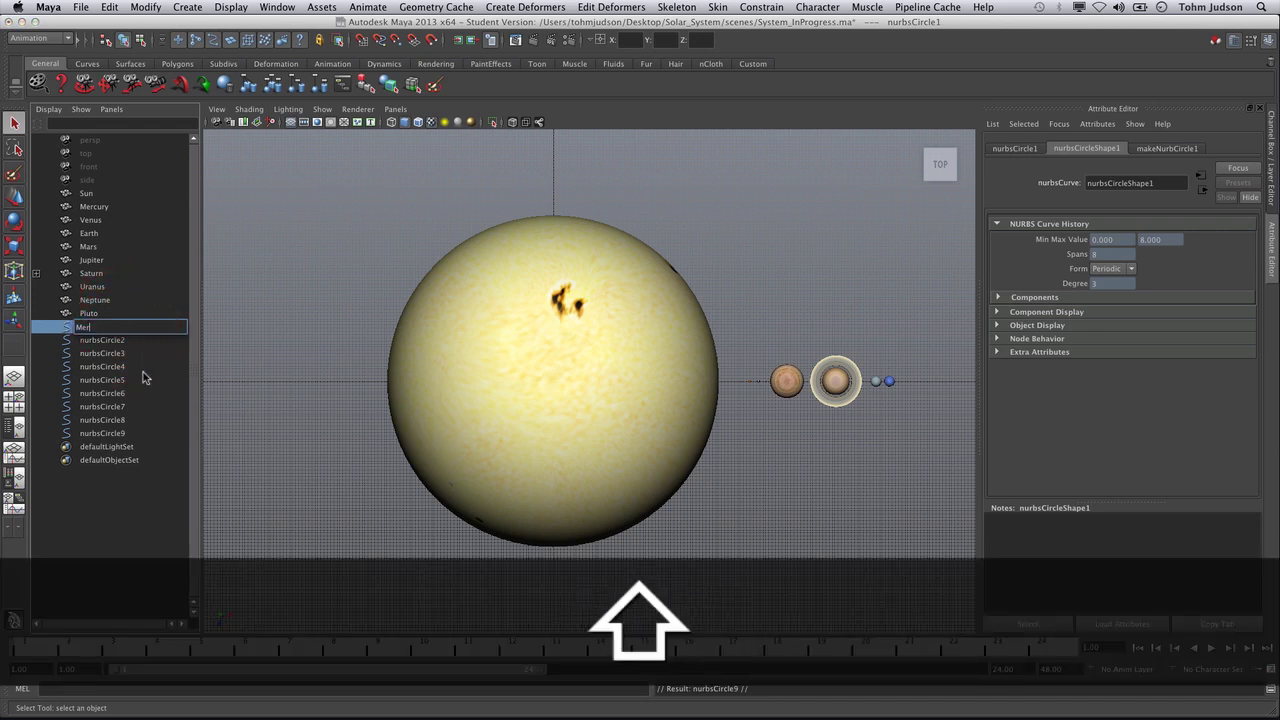
pyautogui.write('cury_Orbit')
pyautogui.press('Return')
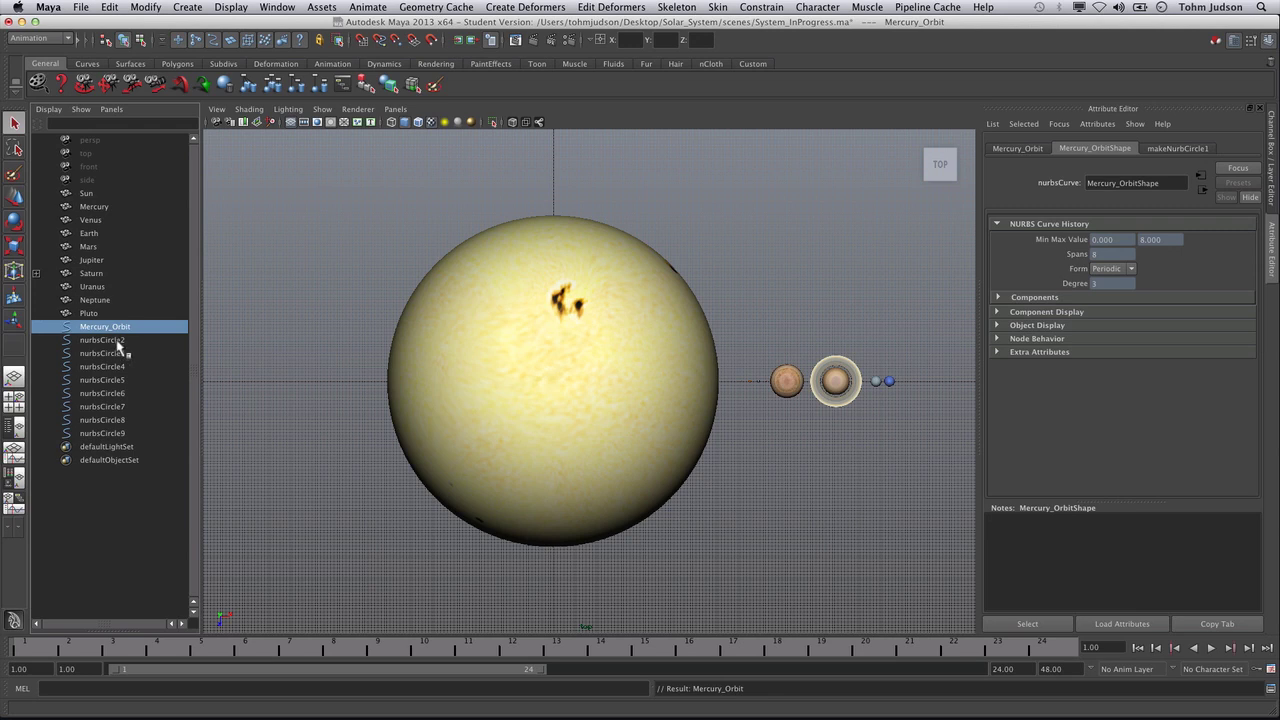
# Rename the remaining circles in order as Venus_Orbit, Earth_Orbit, Mars_Orbit, Jupiter_Orbit, Saturn_Orbit, Uranus_Orbit, Neptune_Orbit and Pluto_Orbit
pyautogui.moveTo(88, 350); pyautogui.dragTo(124, 344, button='middle')
pyautogui.click(124, 341)
pyautogui.doubleClick(126, 340)
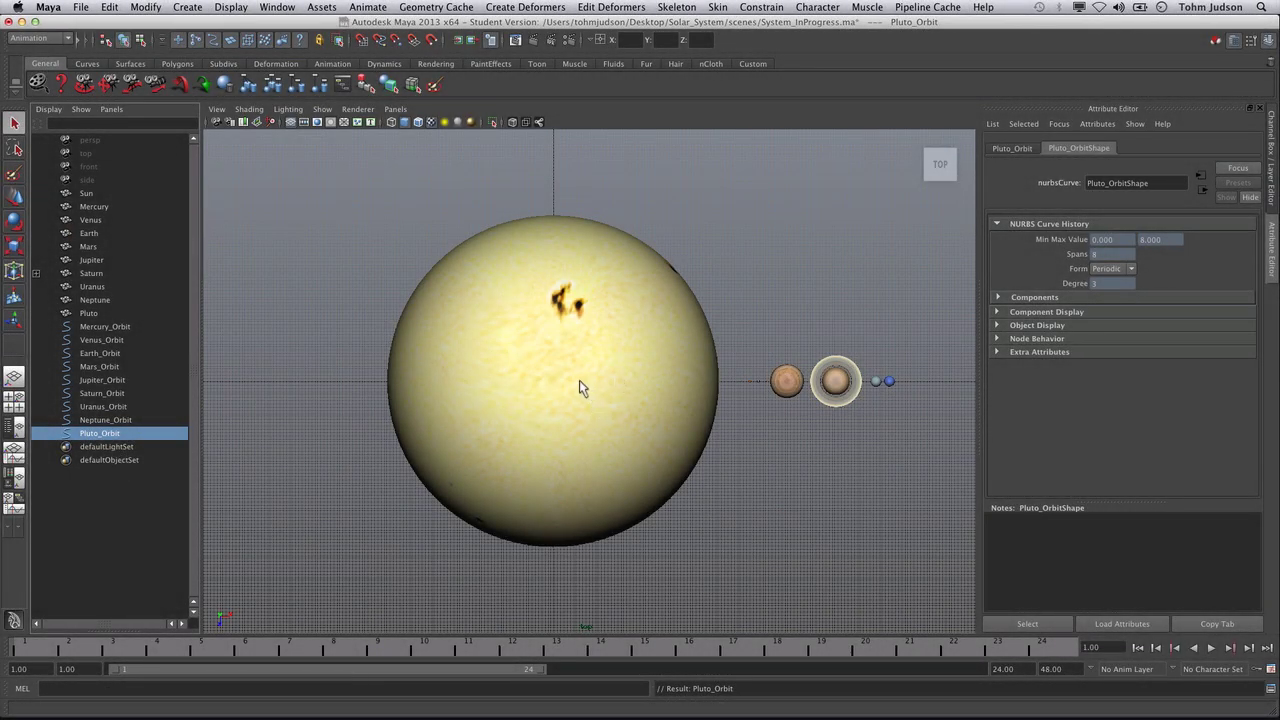
# Set the X, Y and Z scale of Mercury_Orbit to about 104
pyautogui.click(134, 327)
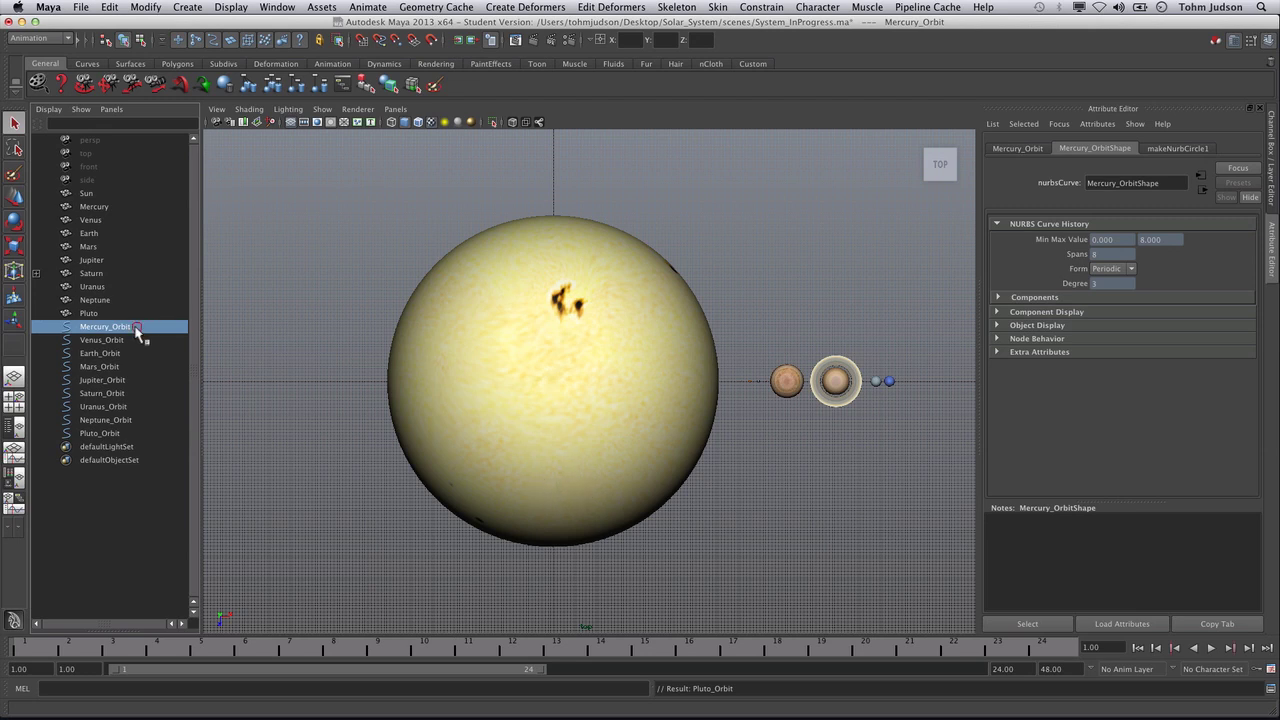
pyautogui.click(1271, 188)
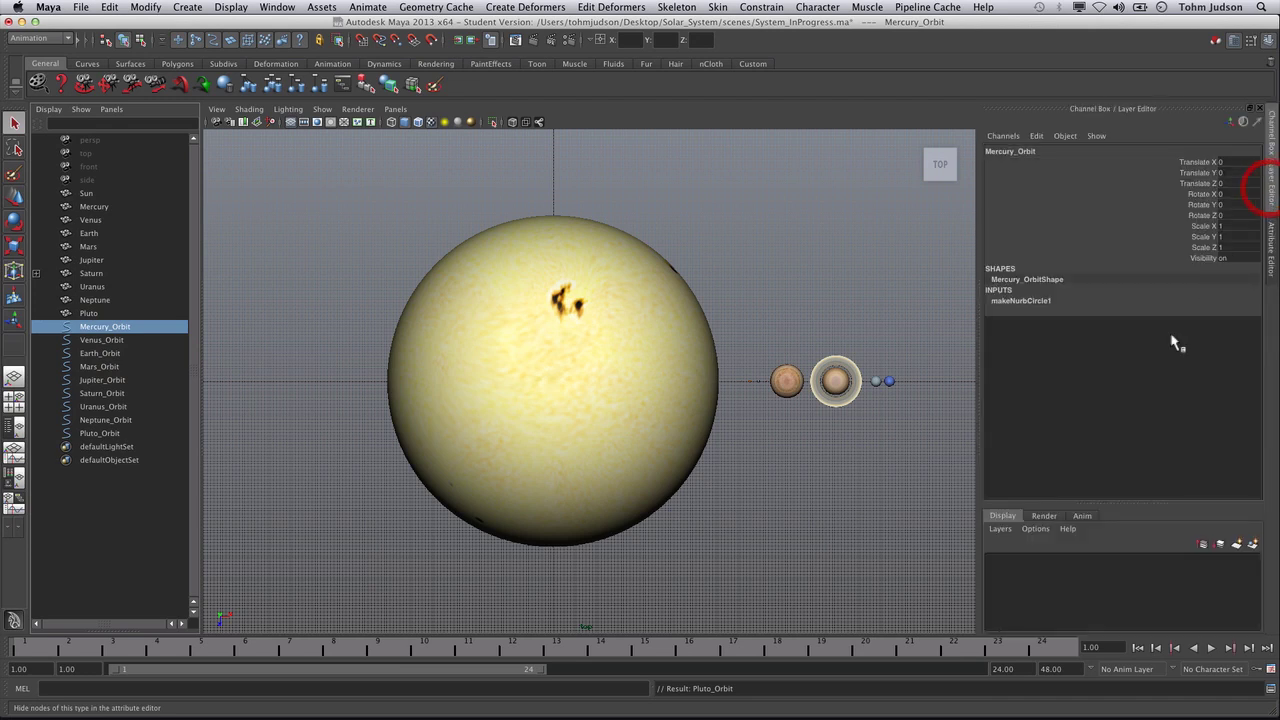
pyautogui.click(102, 326)
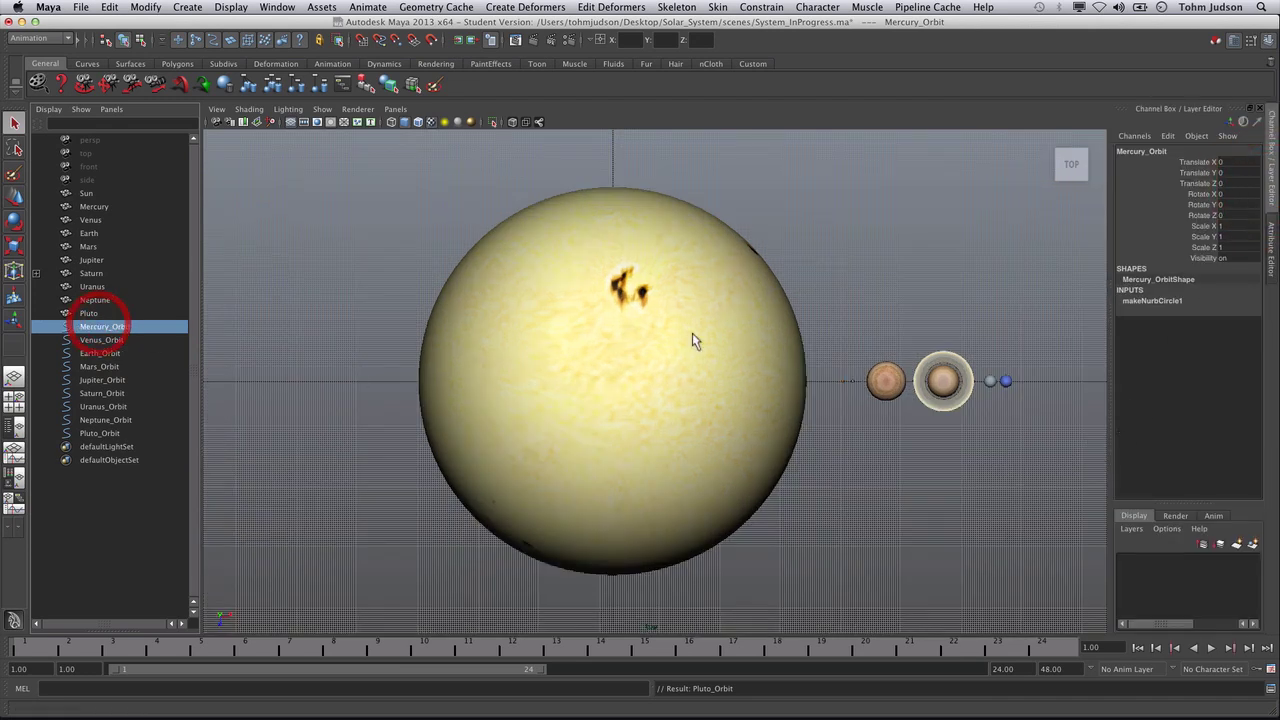
pyautogui.moveTo(1240, 247); pyautogui.dragTo(1238, 232)
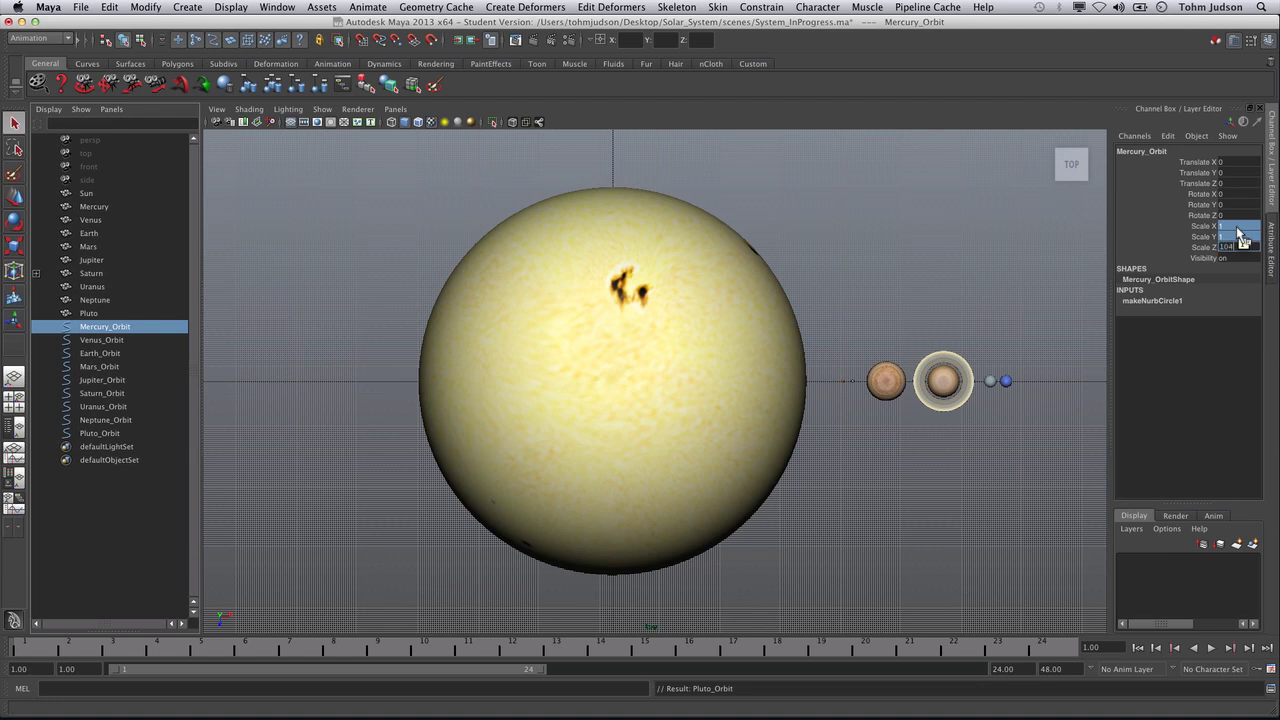
pyautogui.press('Return')
# Set the X, Y and Z scale of Venus_Orbit to 107.787
pyautogui.click(100, 341)
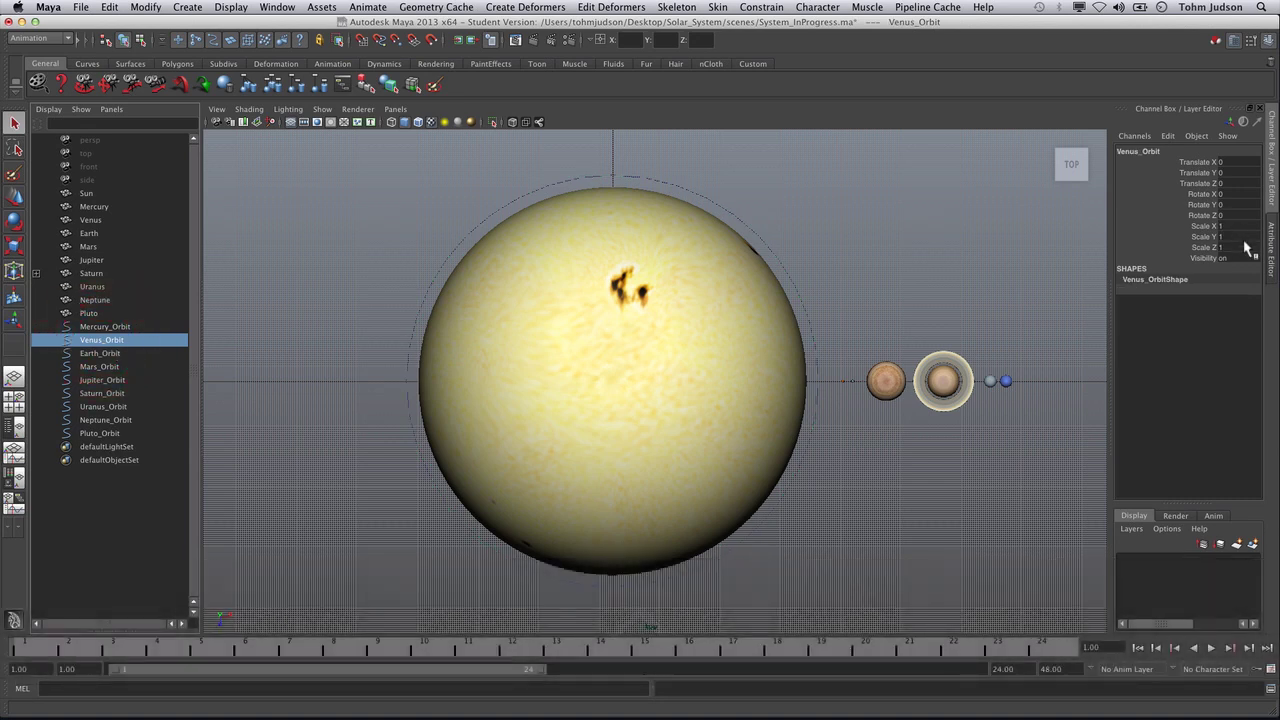
pyautogui.moveTo(1240, 227); pyautogui.dragTo(1248, 246)
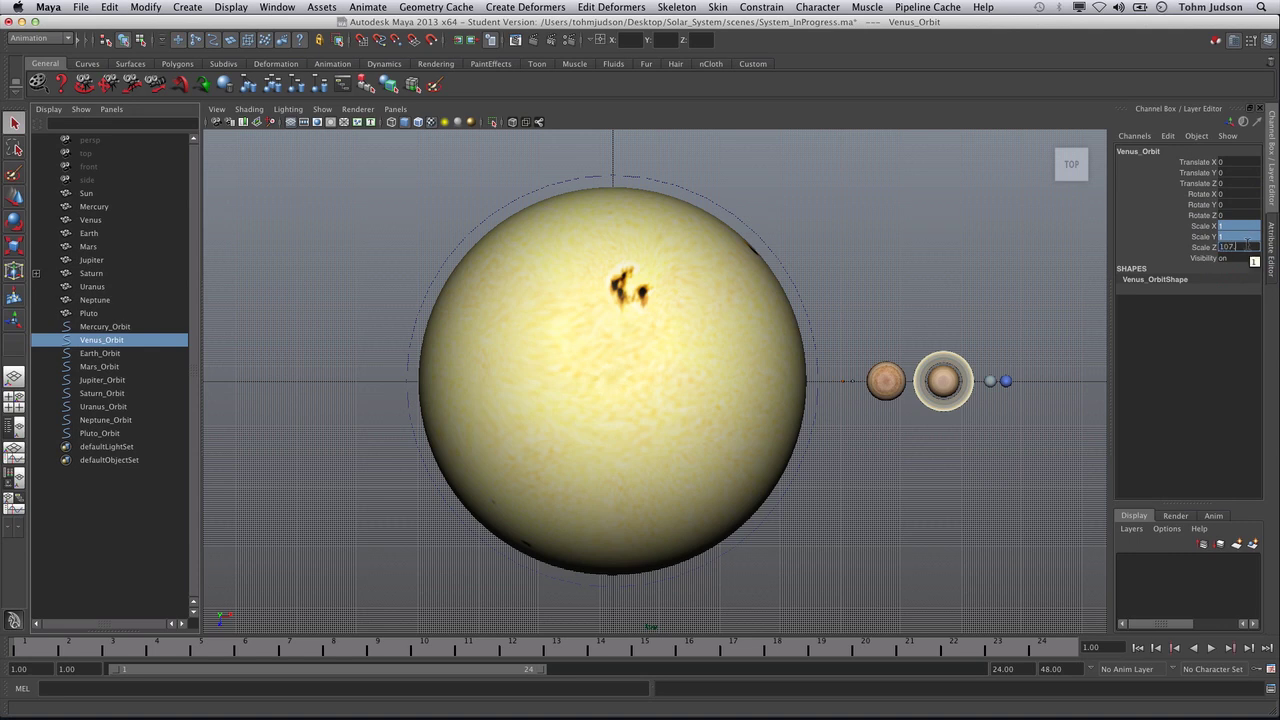
pyautogui.press('Return')
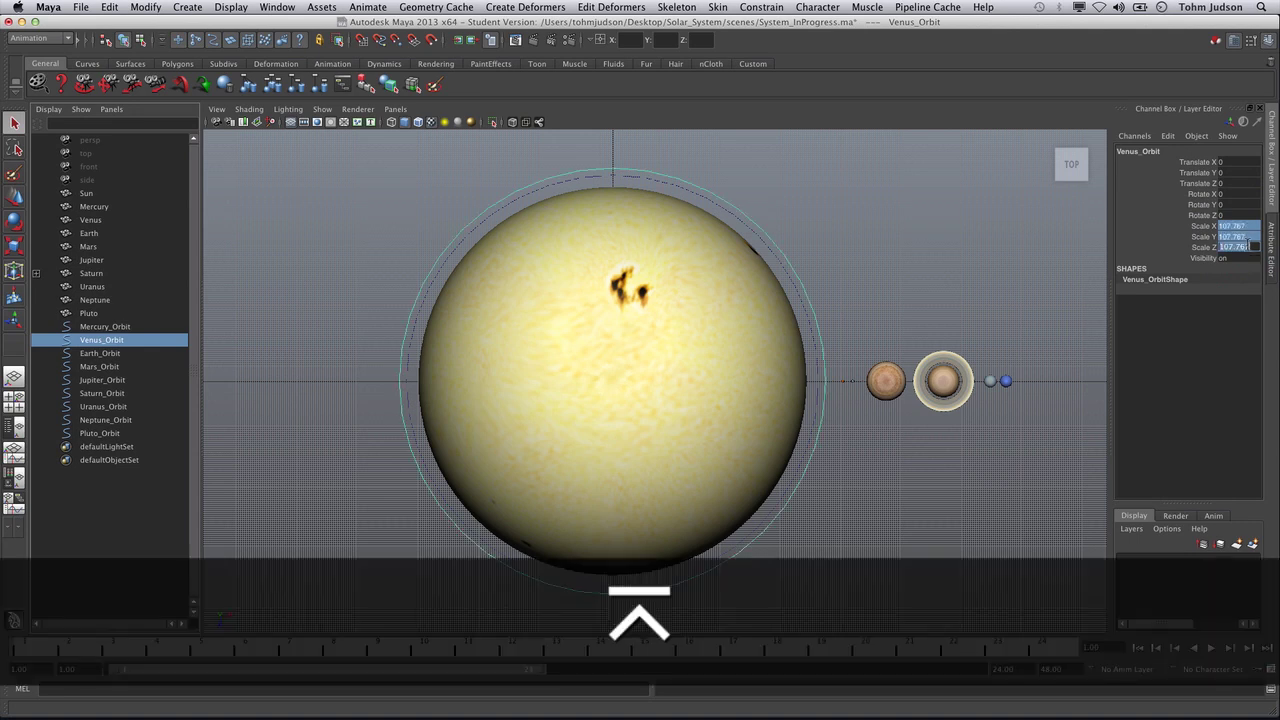
# Scale Earth_Orbit uniformly to 110.745 and enlarge the other outer orbit circles likewise, with Pluto_Orbit at 524.815
pyautogui.click(104, 355)
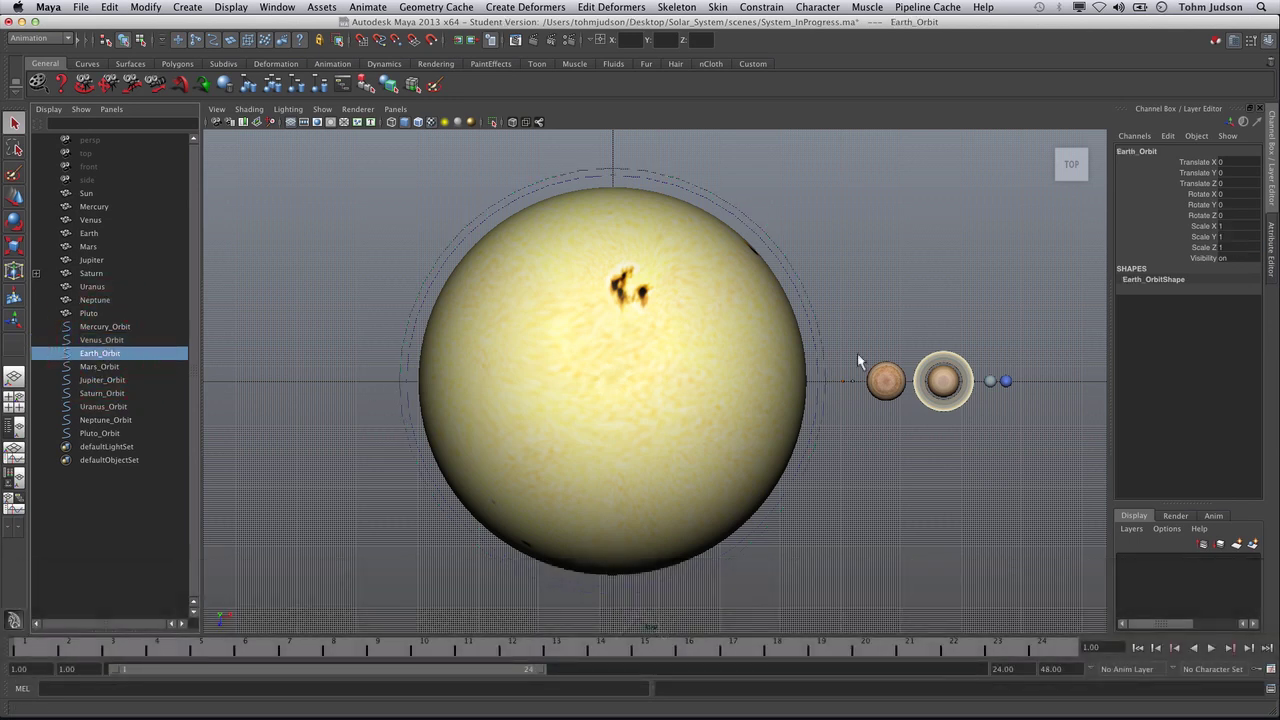
pyautogui.moveTo(1238, 247); pyautogui.dragTo(1235, 226)
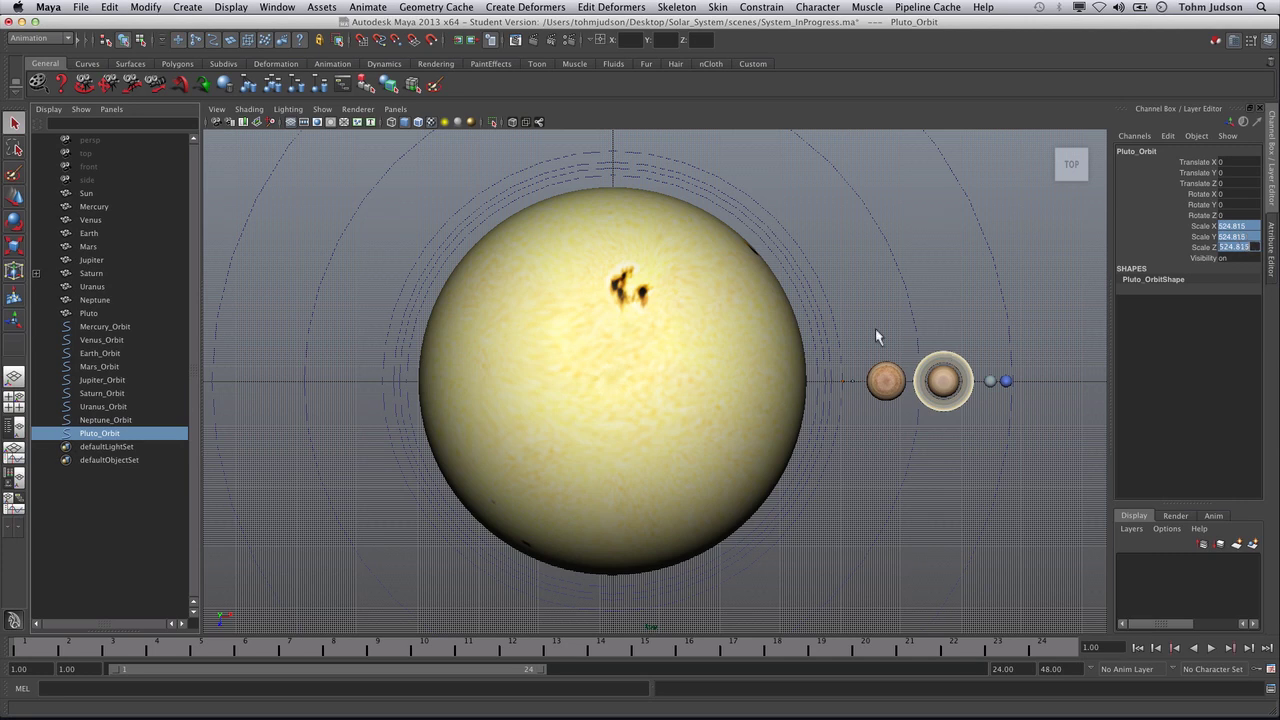
# Switch the viewport to the persp camera and frame the Sun with its surrounding planets and orbits
pyautogui.click(395, 109)
pyautogui.moveTo(440, 121)
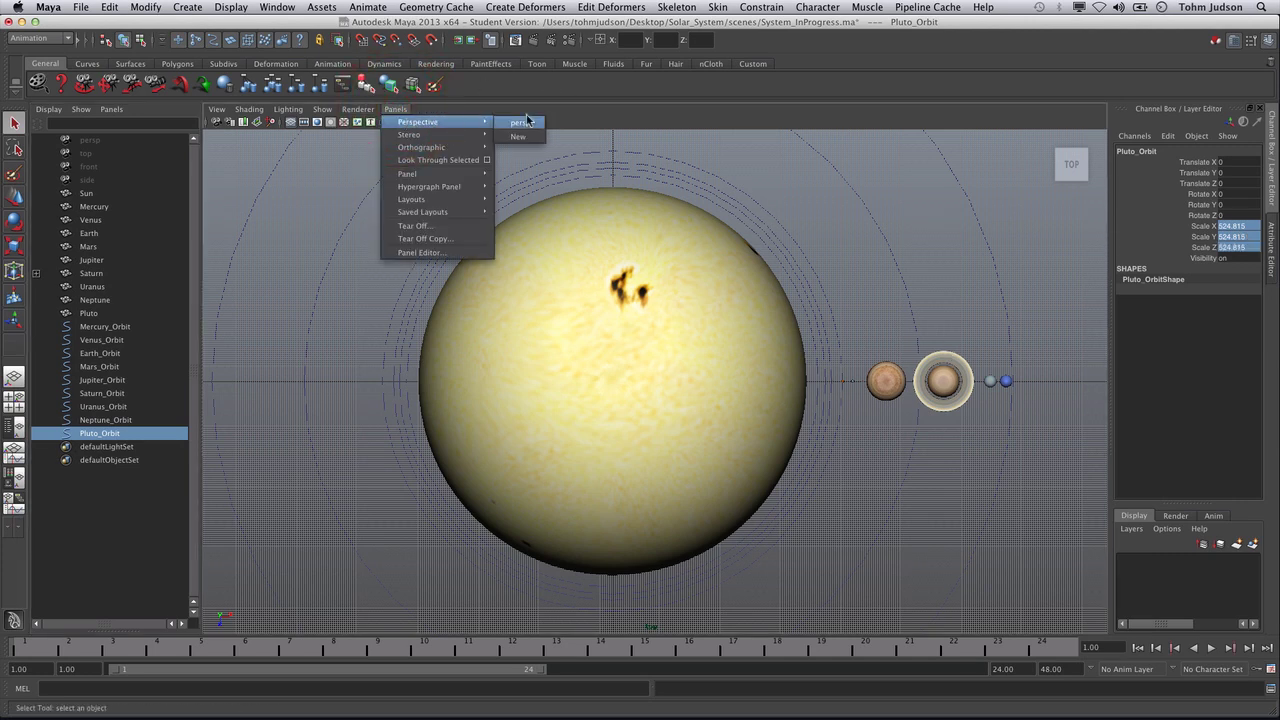
pyautogui.click(522, 122)
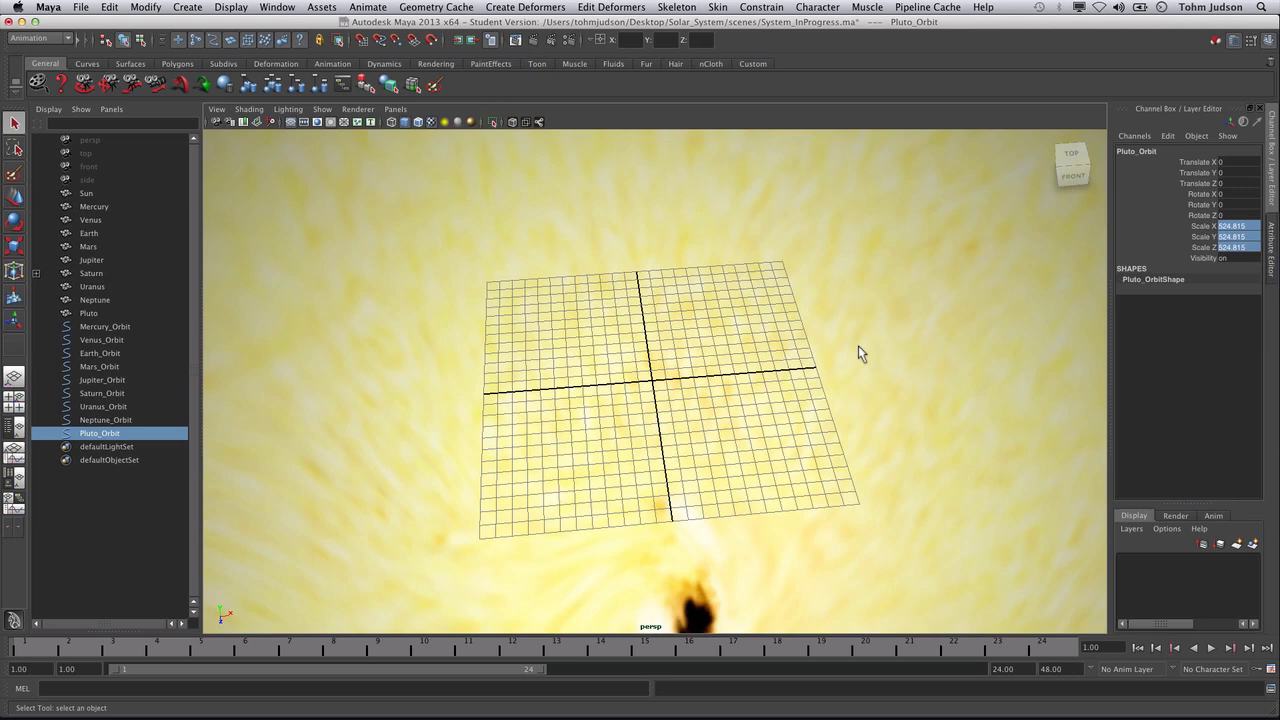
pyautogui.click(88, 193)
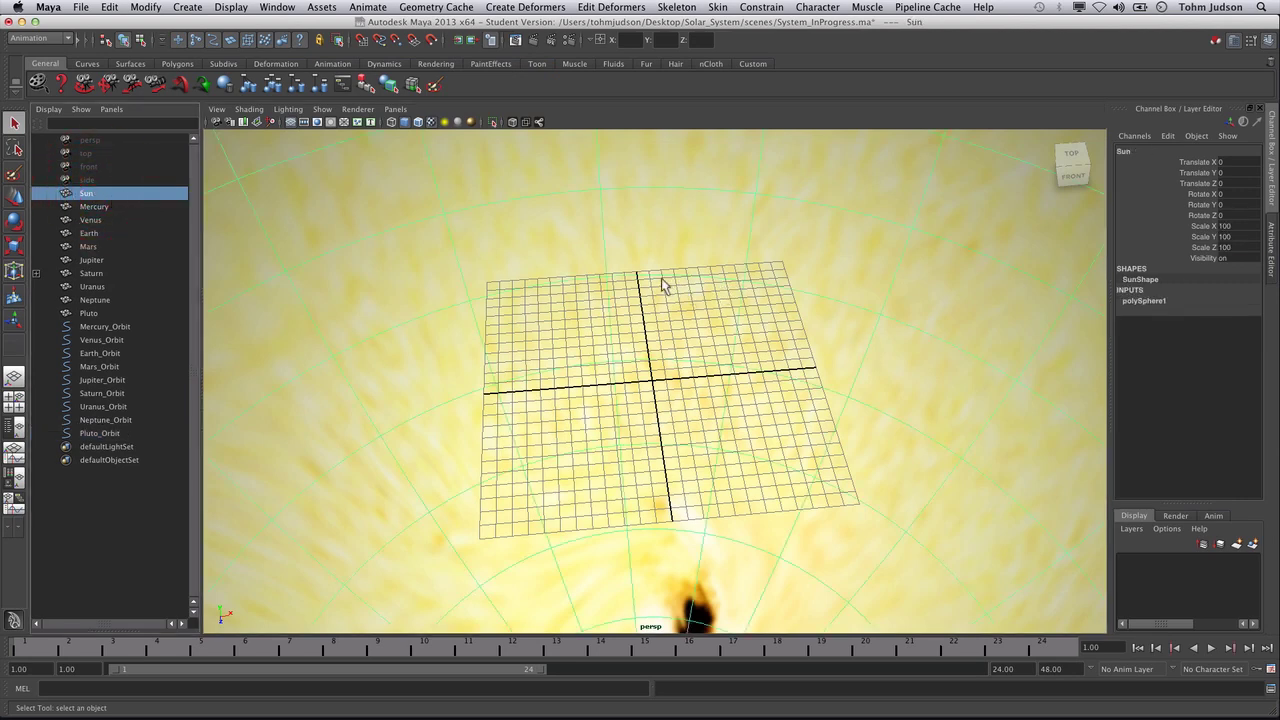
pyautogui.press('f')
pyautogui.scroll(-3, 748, 312)
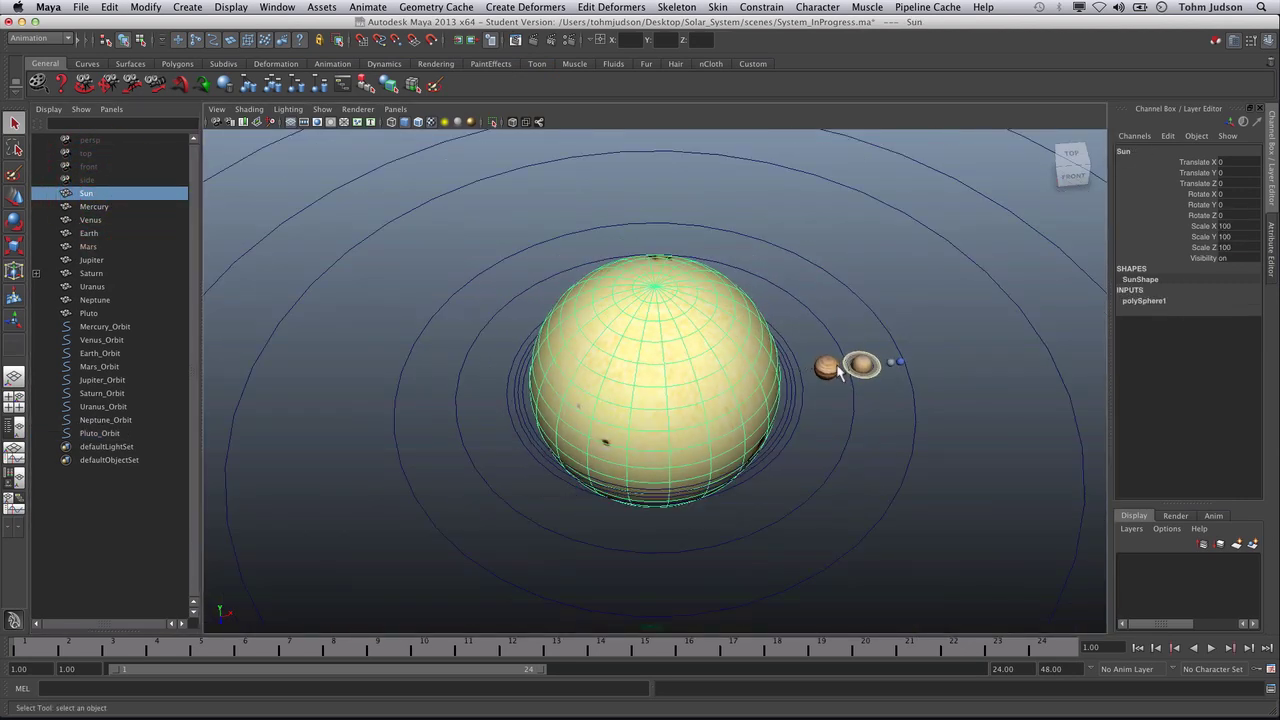
pyautogui.keyDown('alt'); pyautogui.moveTo(848, 363); pyautogui.dragTo(1014, 429, button='right'); pyautogui.keyUp('alt')
pyautogui.moveTo(927, 437)
pyautogui.keyDown('alt'); pyautogui.mouseDown()
pyautogui.moveTo(917, 449)
pyautogui.moveTo(897, 440)
pyautogui.moveTo(889, 416)
pyautogui.moveTo(909, 349)
pyautogui.moveTo(908, 429)
pyautogui.mouseUp(); pyautogui.keyUp('alt')
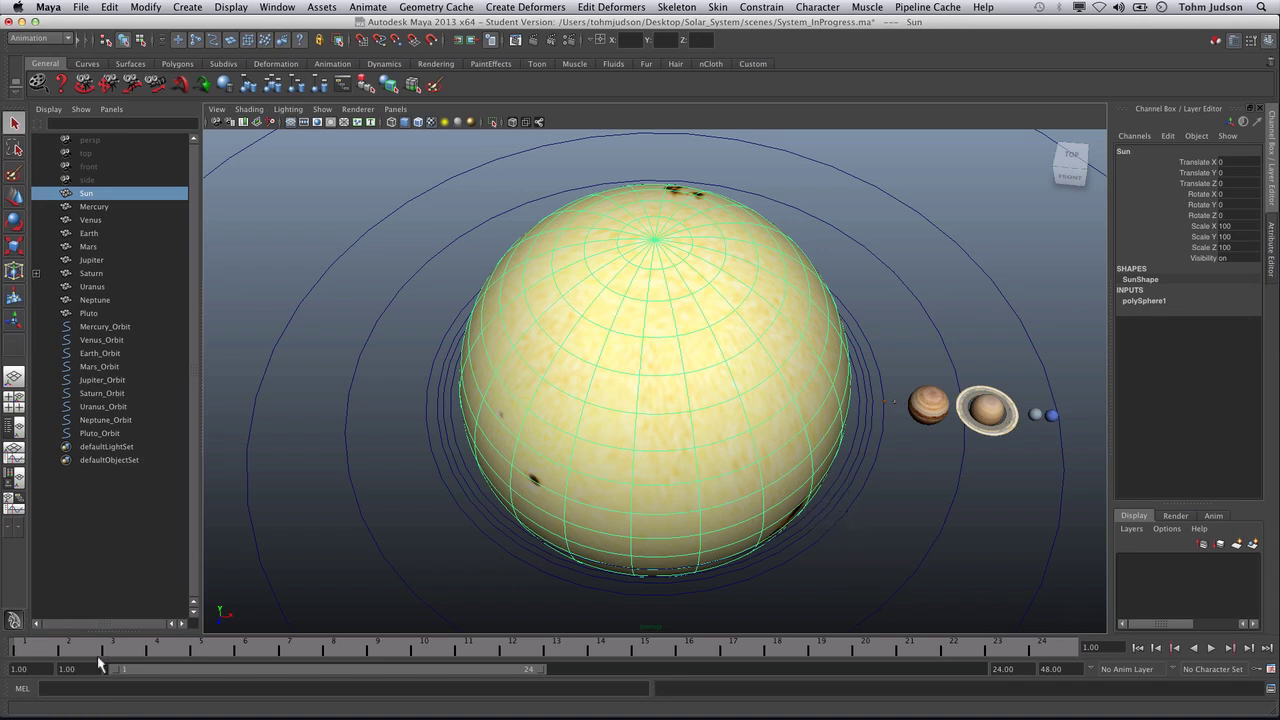
# Set the current frame to 20000 and both the animation start and the playback start to 0
pyautogui.click(1090, 647)
pyautogui.press('Return')
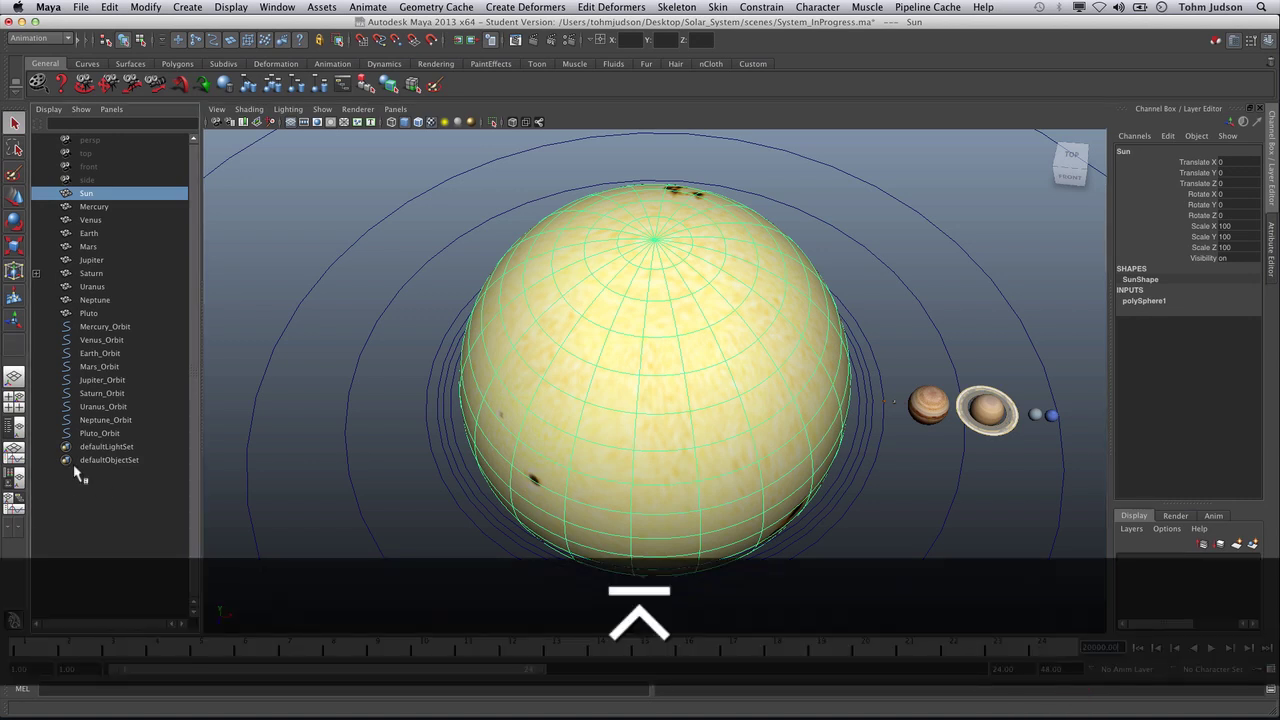
pyautogui.click(38, 668)
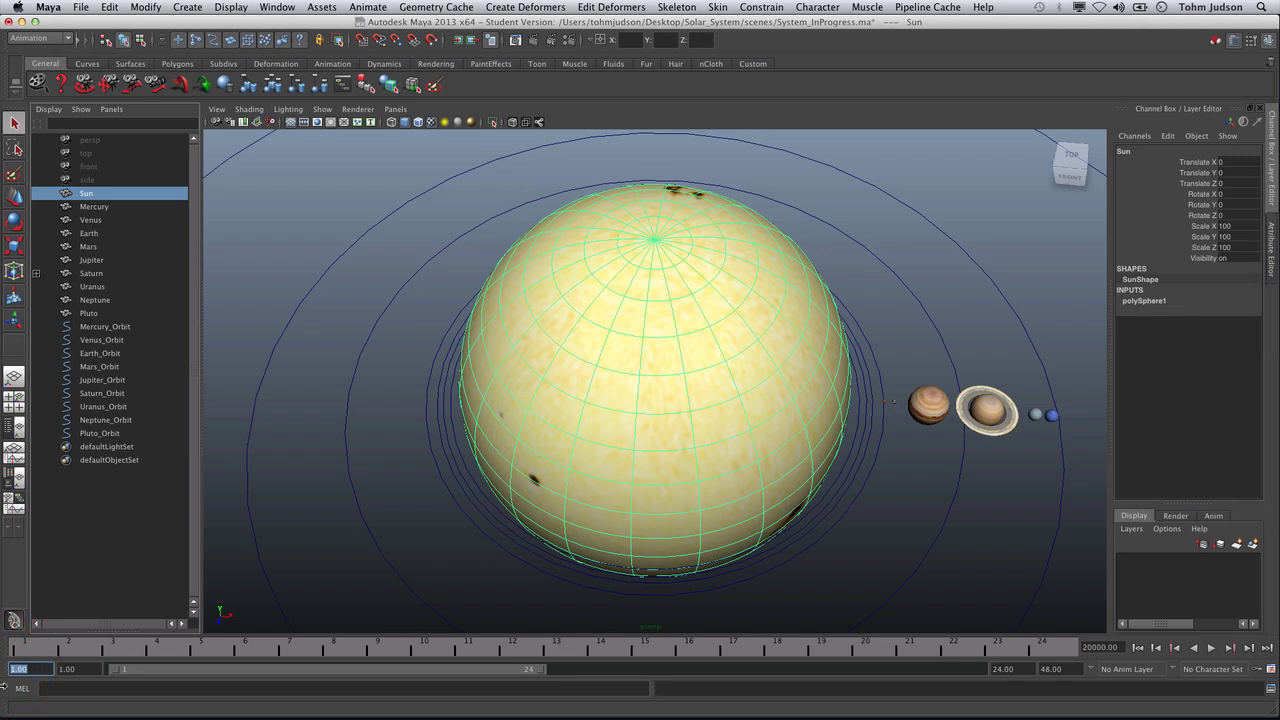
pyautogui.write('0')
pyautogui.press('Return')
pyautogui.click(66, 668)
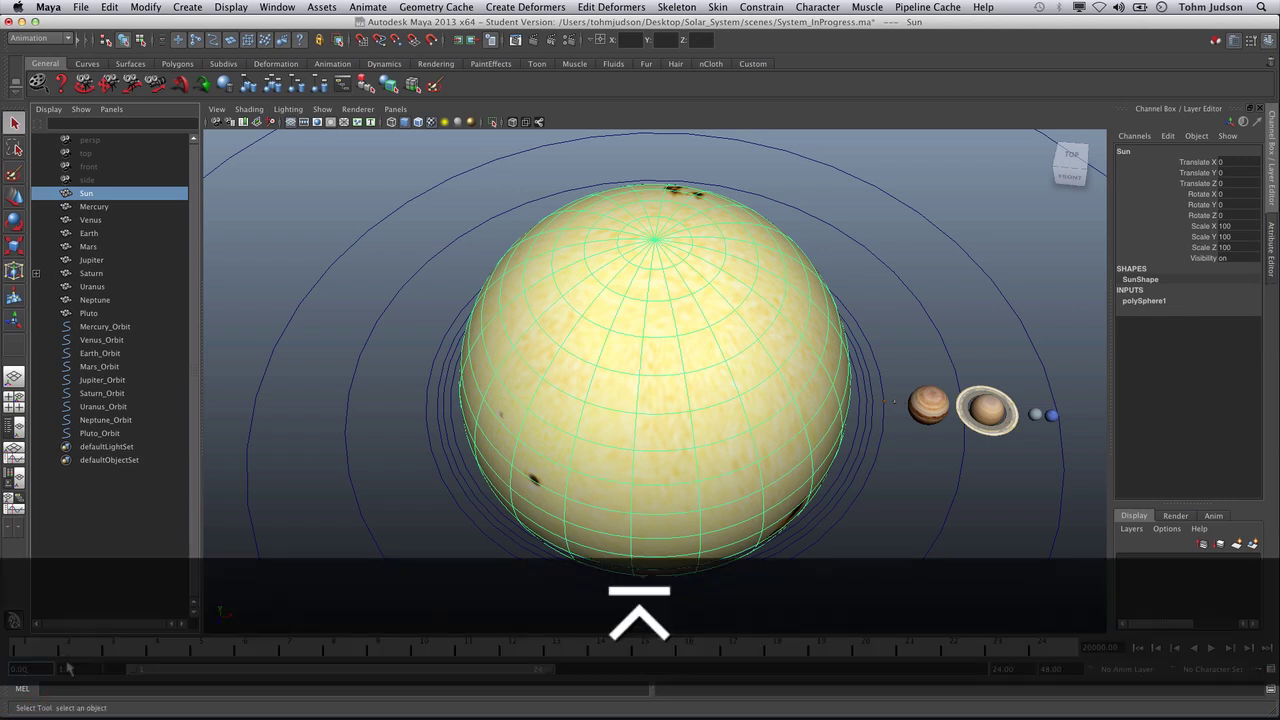
pyautogui.write('00')
pyautogui.press('Return')
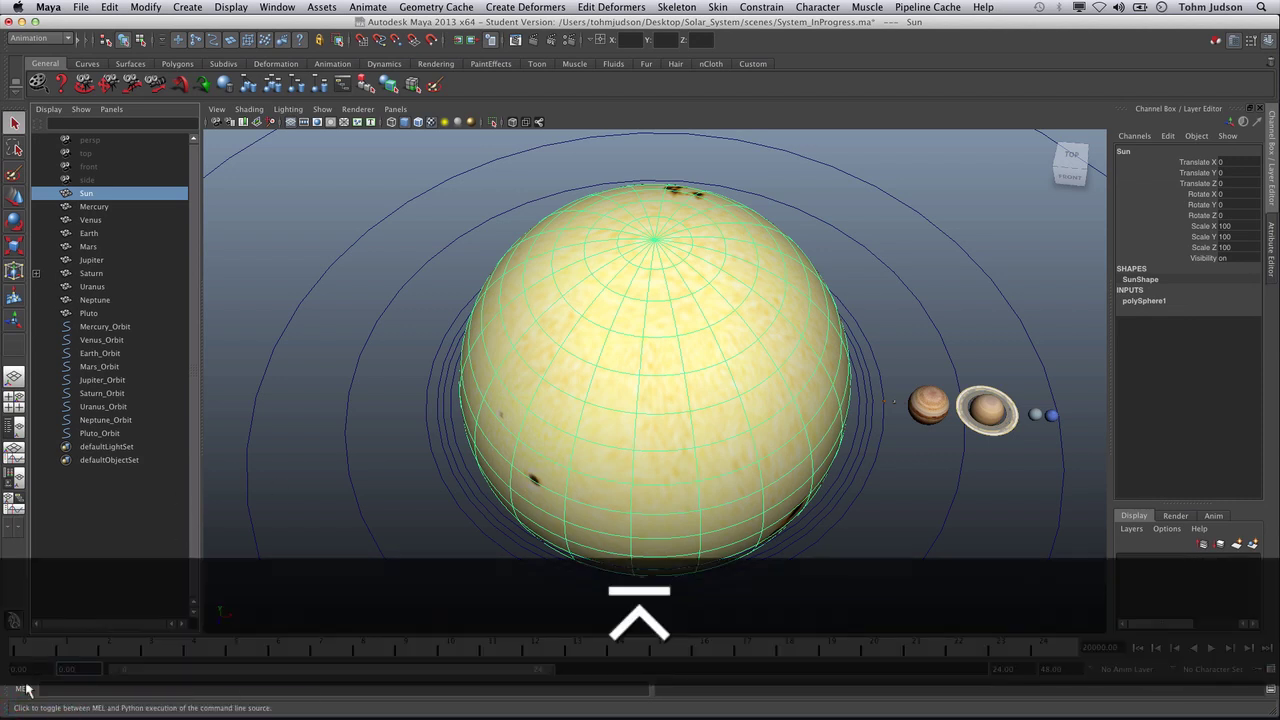
# Set the playback end of the timeline to frame 20000
pyautogui.click(1003, 668)
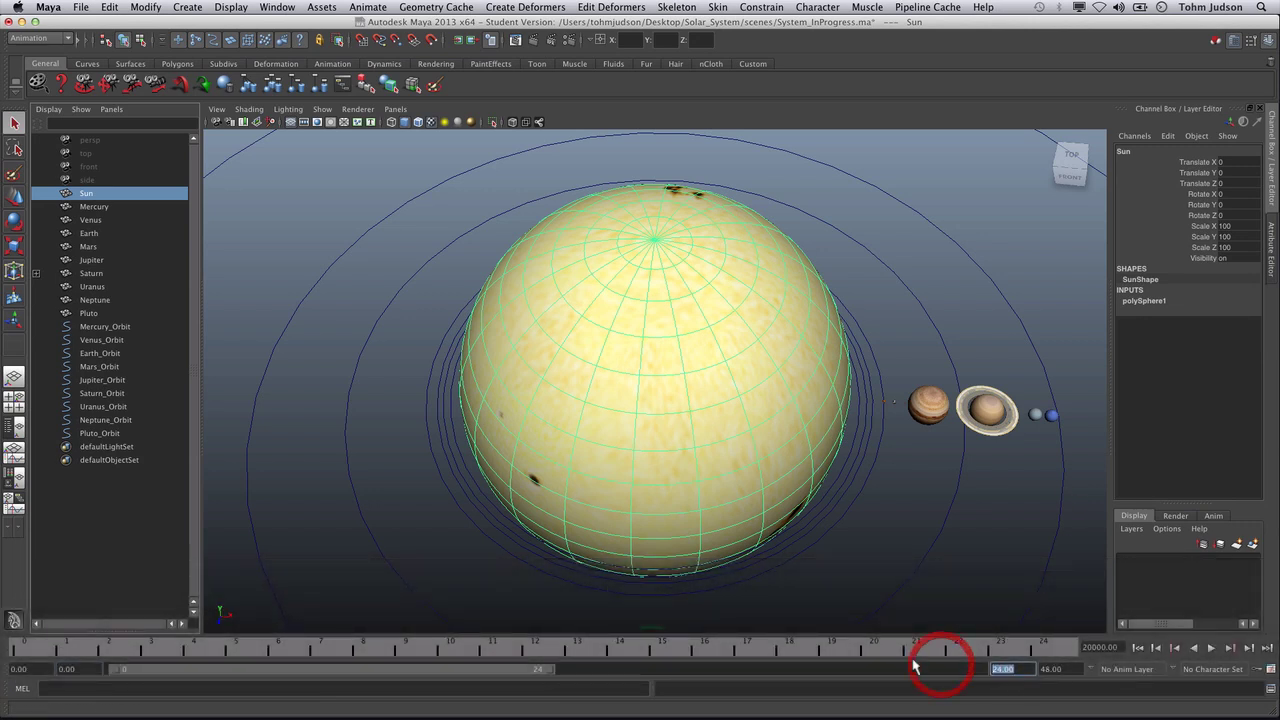
pyautogui.write('20')
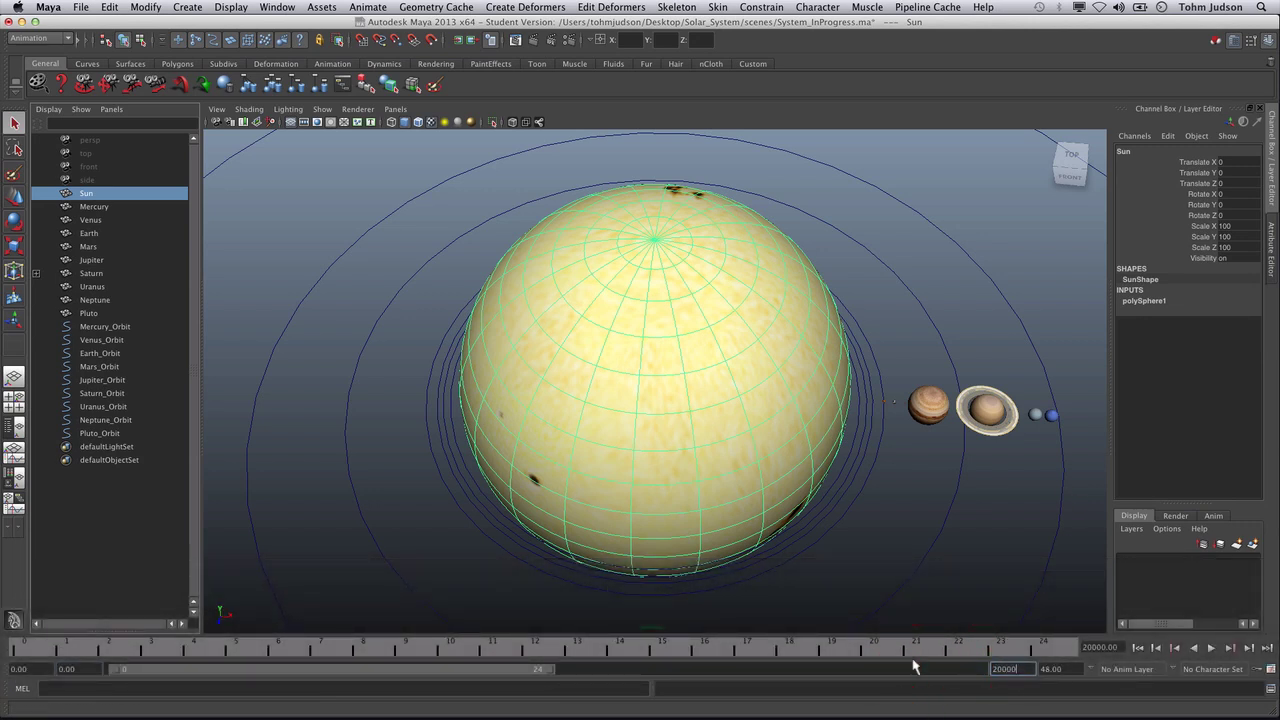
pyautogui.press('Return')
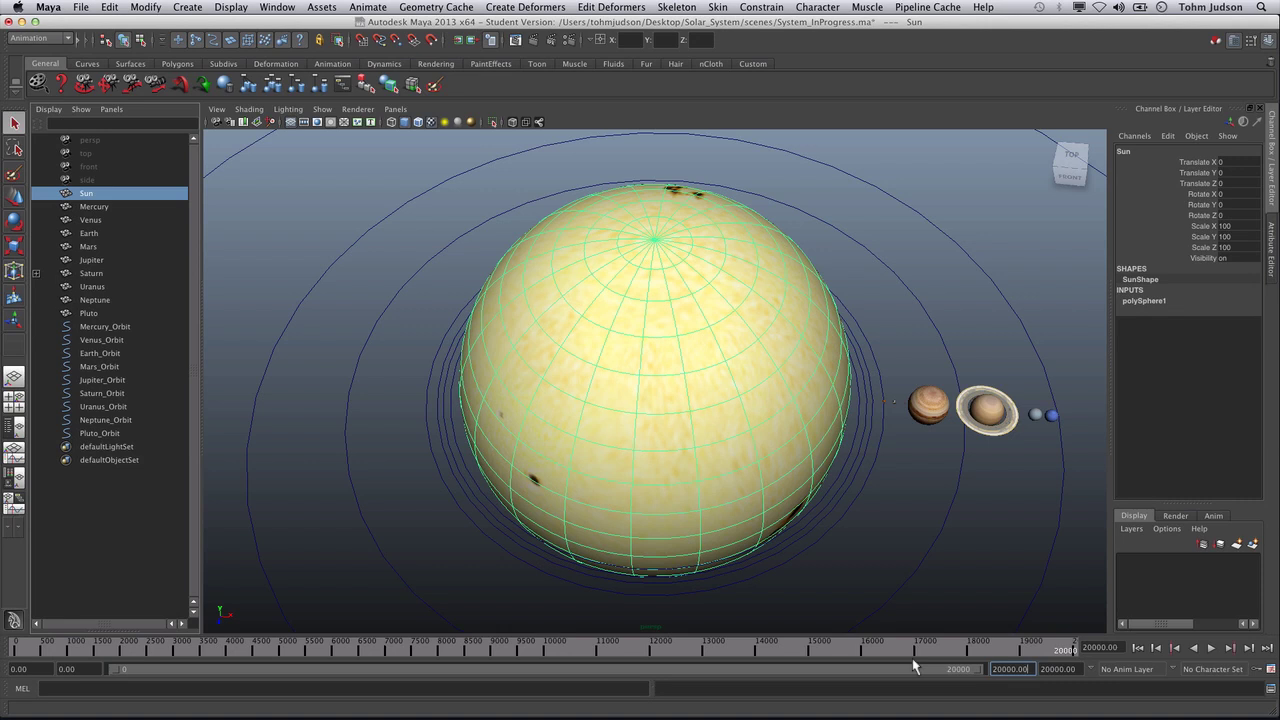
# Select Earth together with Earth_Orbit and open the options of the Attach to Motion Path command
pyautogui.click(92, 207)
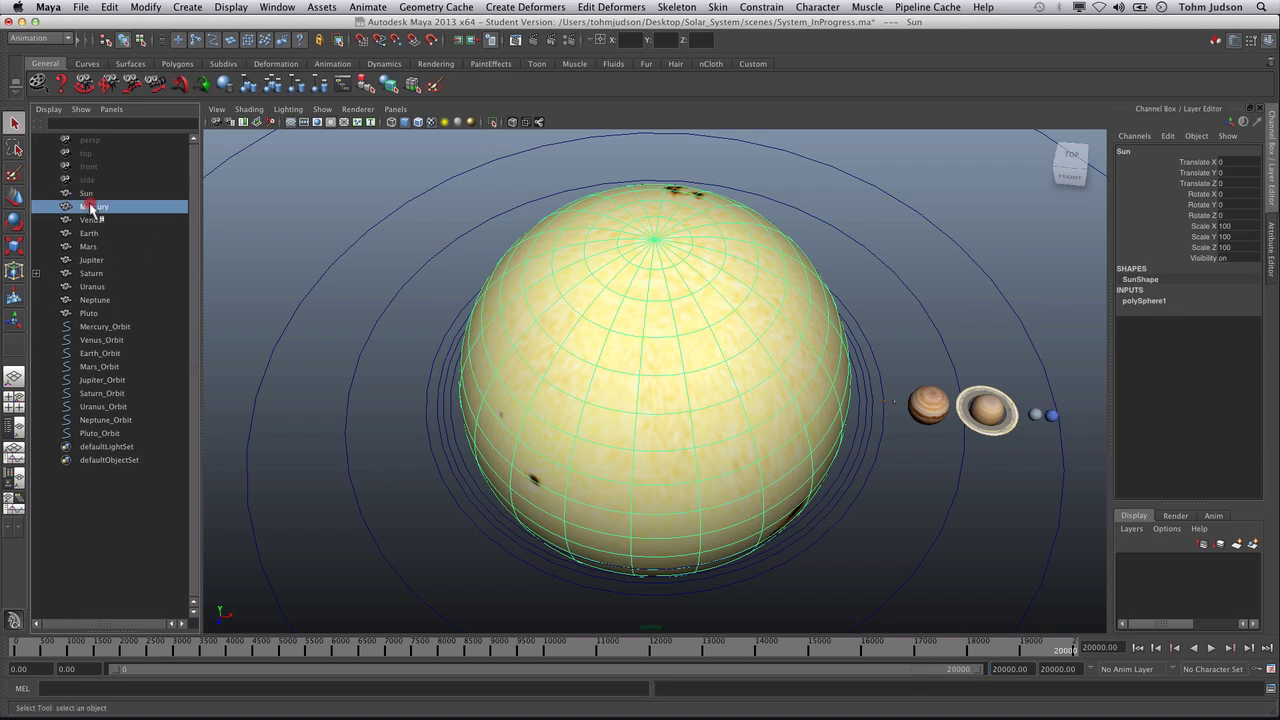
pyautogui.click(90, 234)
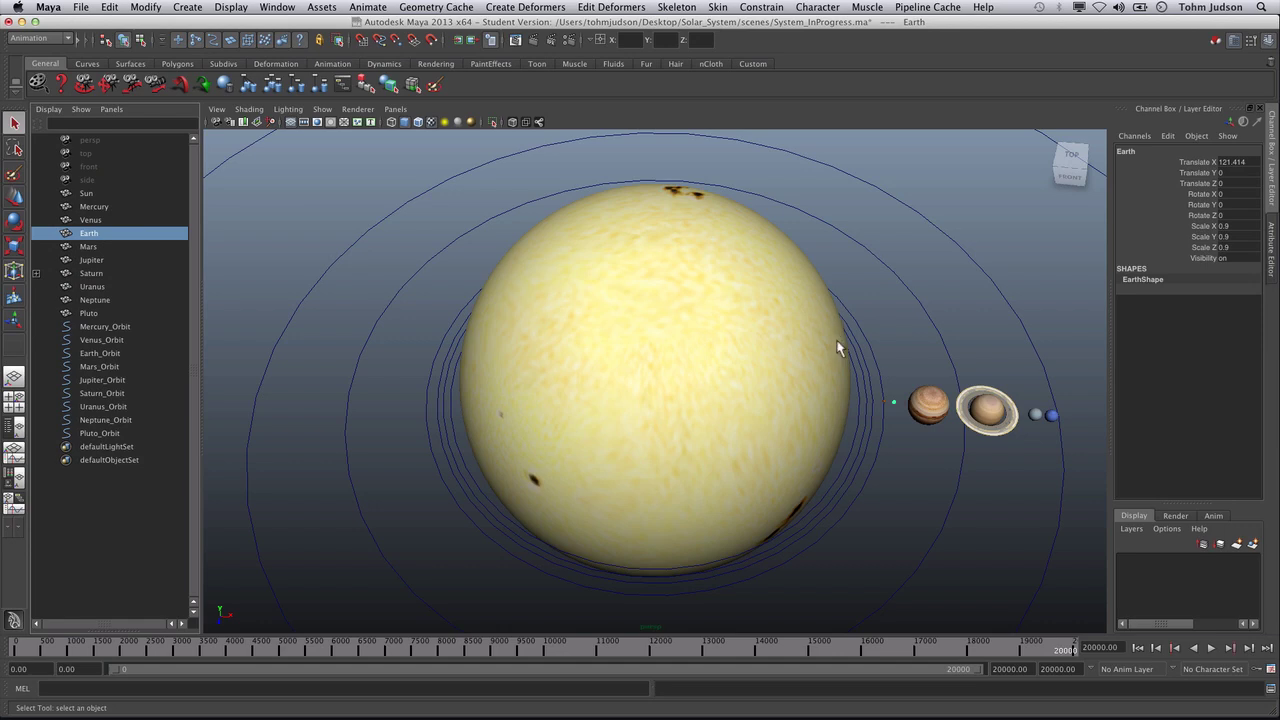
pyautogui.press('f')
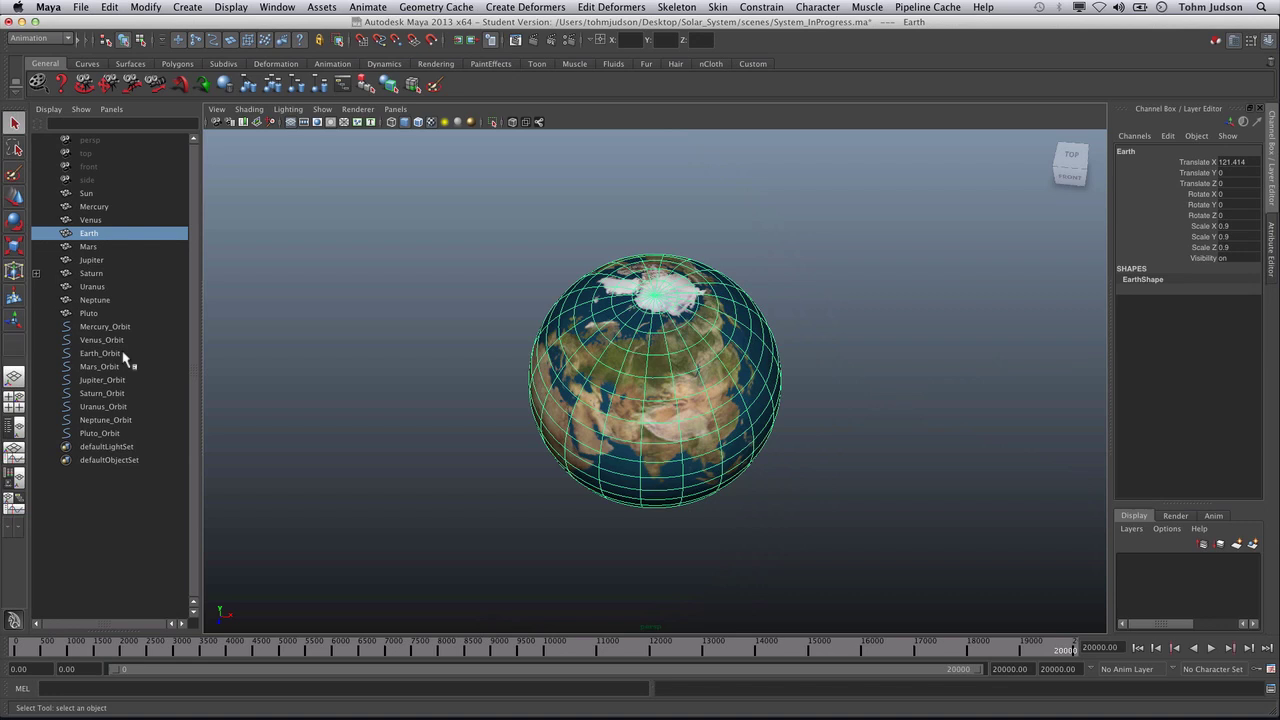
pyautogui.keyDown('super'); pyautogui.click(126, 354); pyautogui.keyUp('super')
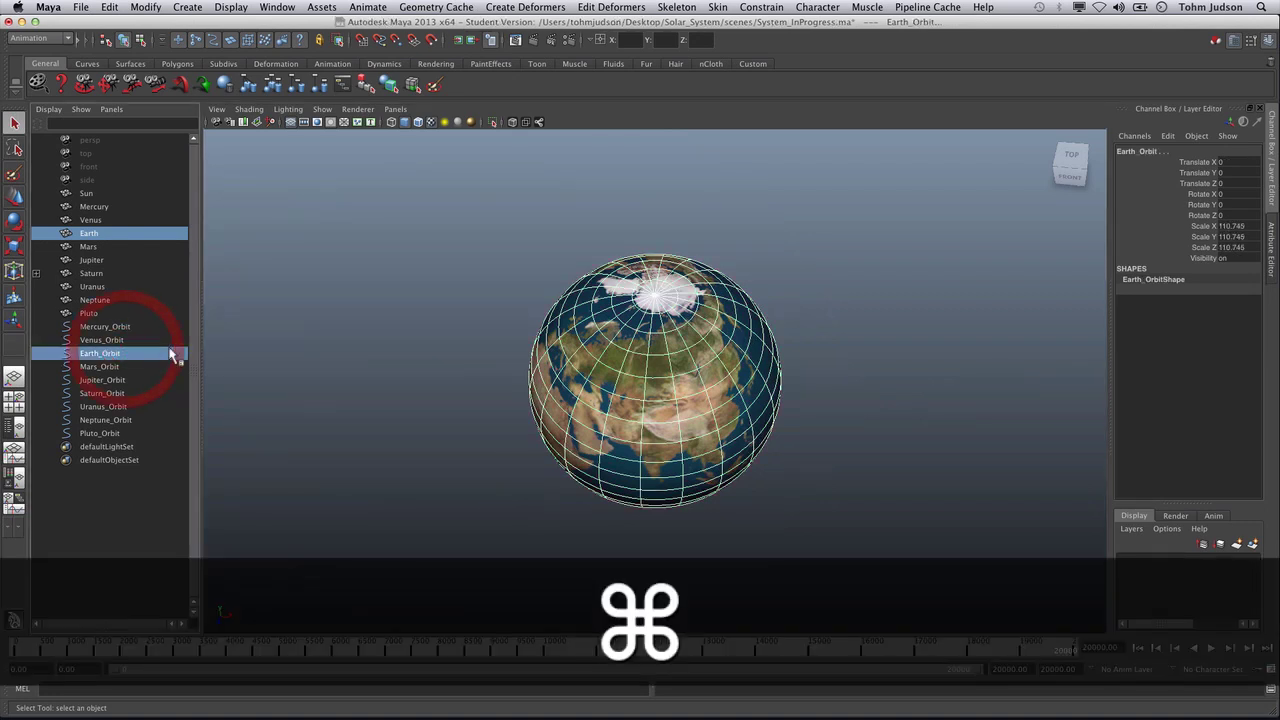
pyautogui.click(64, 40)
pyautogui.click(56, 49)
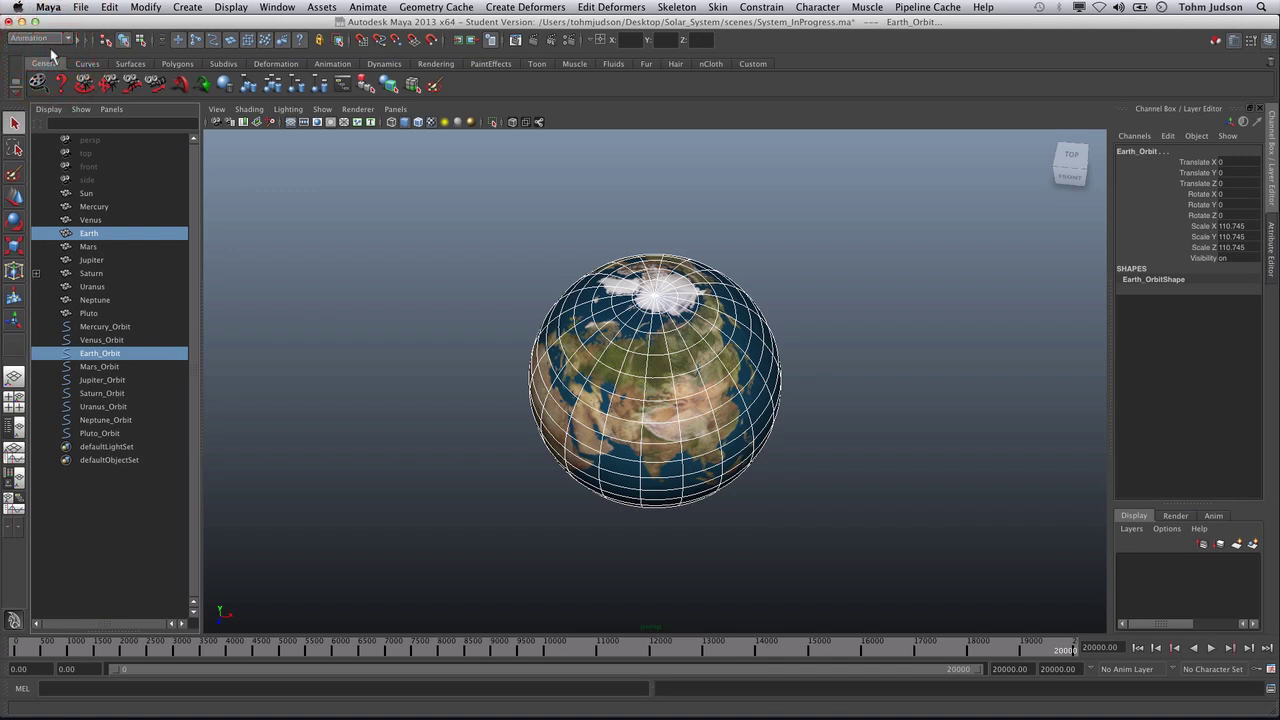
pyautogui.click(62, 41)
pyautogui.click(68, 40)
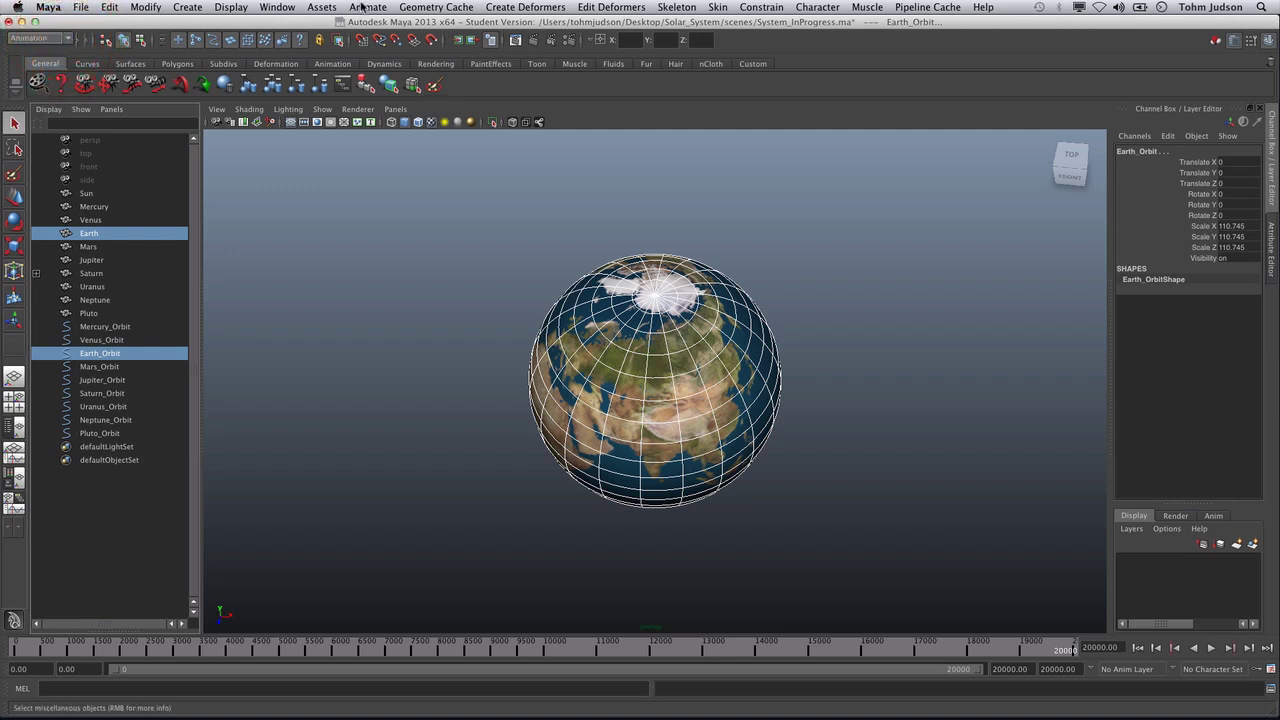
pyautogui.click(354, 6)
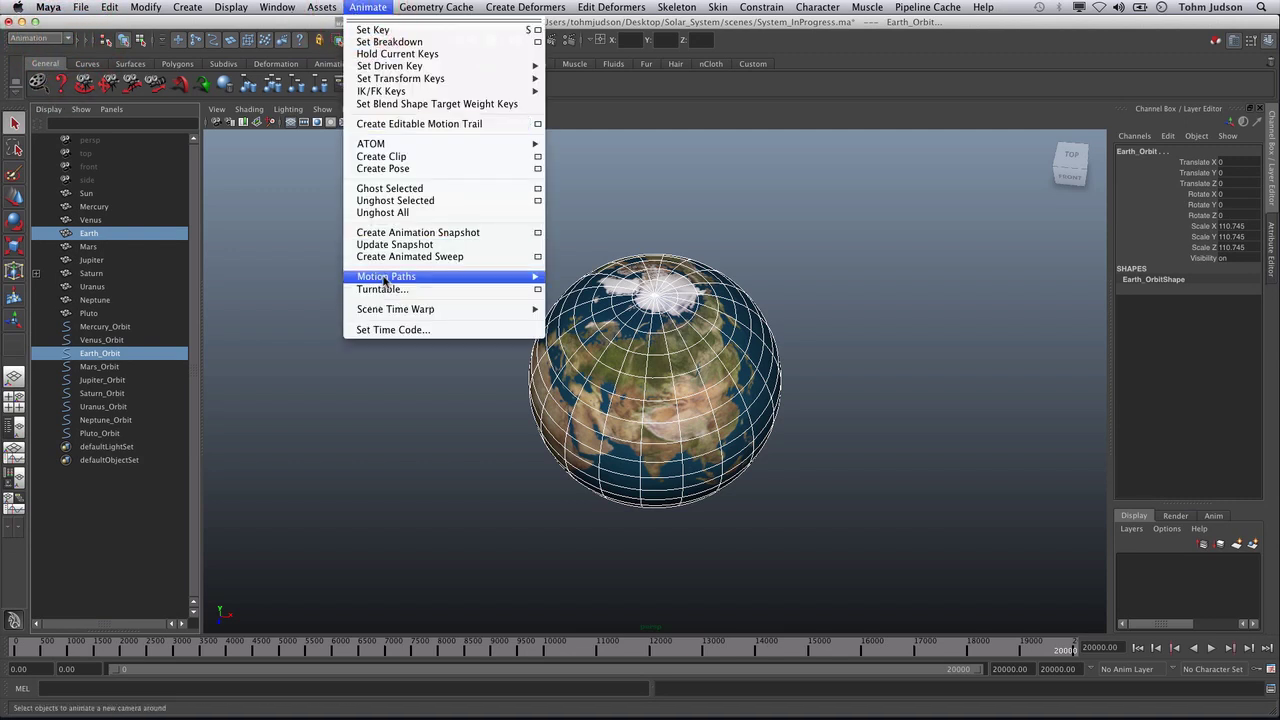
pyautogui.moveTo(385, 277)
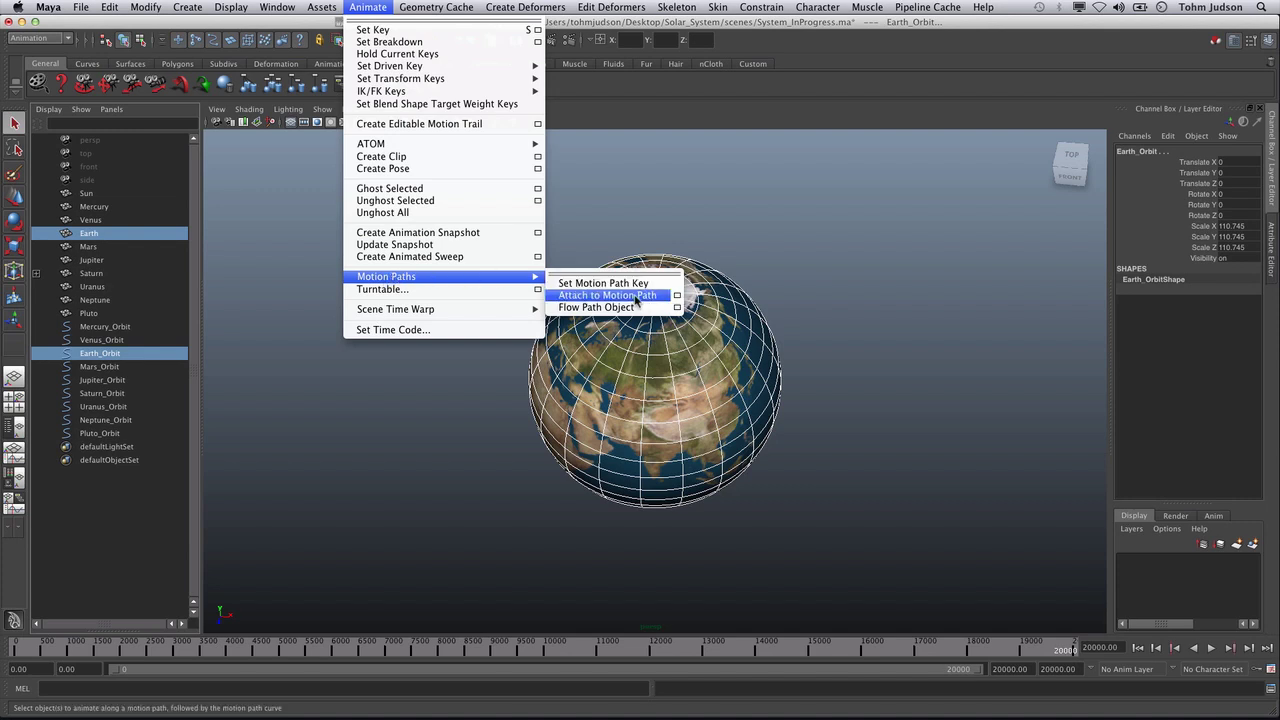
pyautogui.click(678, 297)
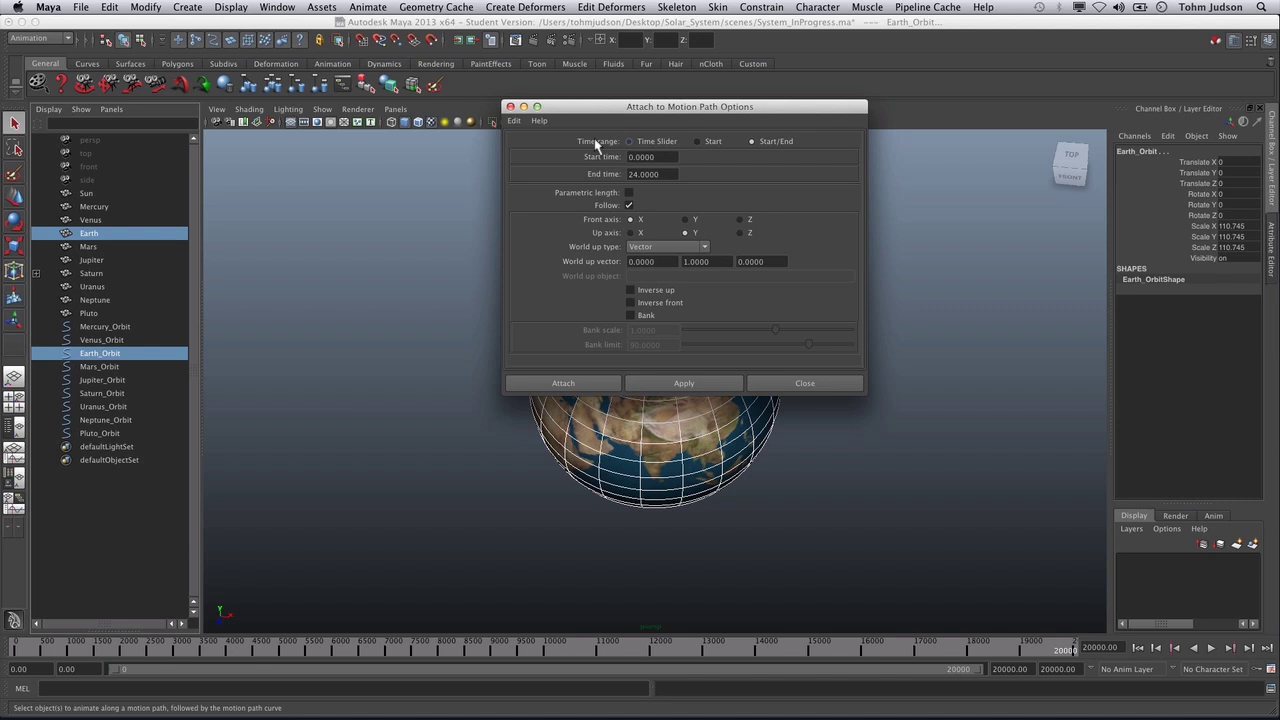
# Reset the motion path settings and attach Earth to Earth_Orbit using a Start/End time range from 0 to 100
pyautogui.click(513, 120)
pyautogui.click(535, 145)
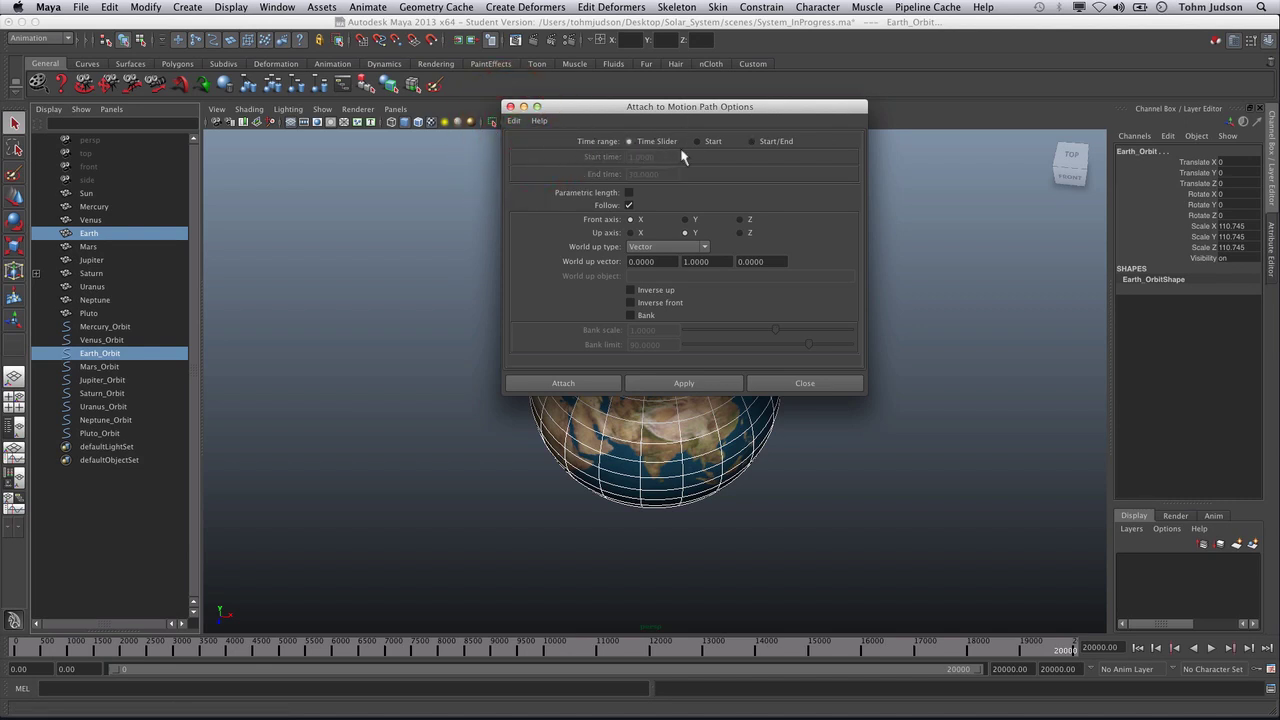
pyautogui.click(752, 143)
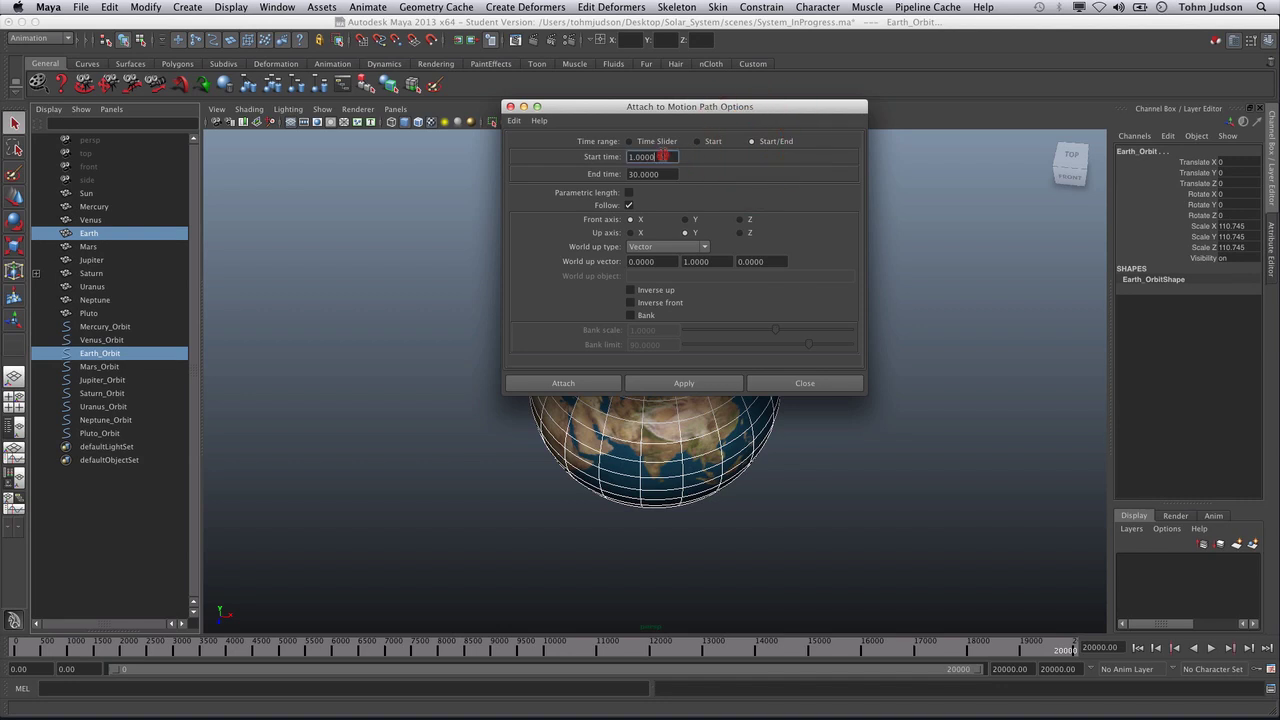
pyautogui.write('0')
pyautogui.press('Return')
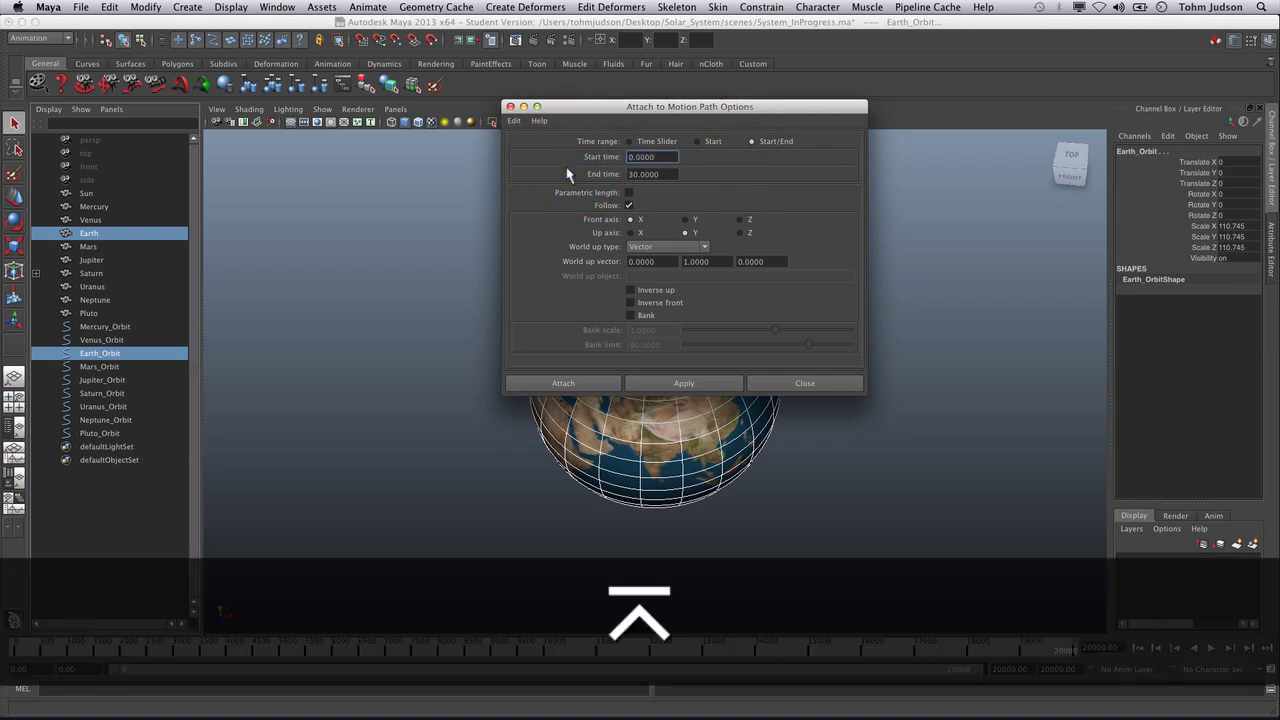
pyautogui.doubleClick(661, 174)
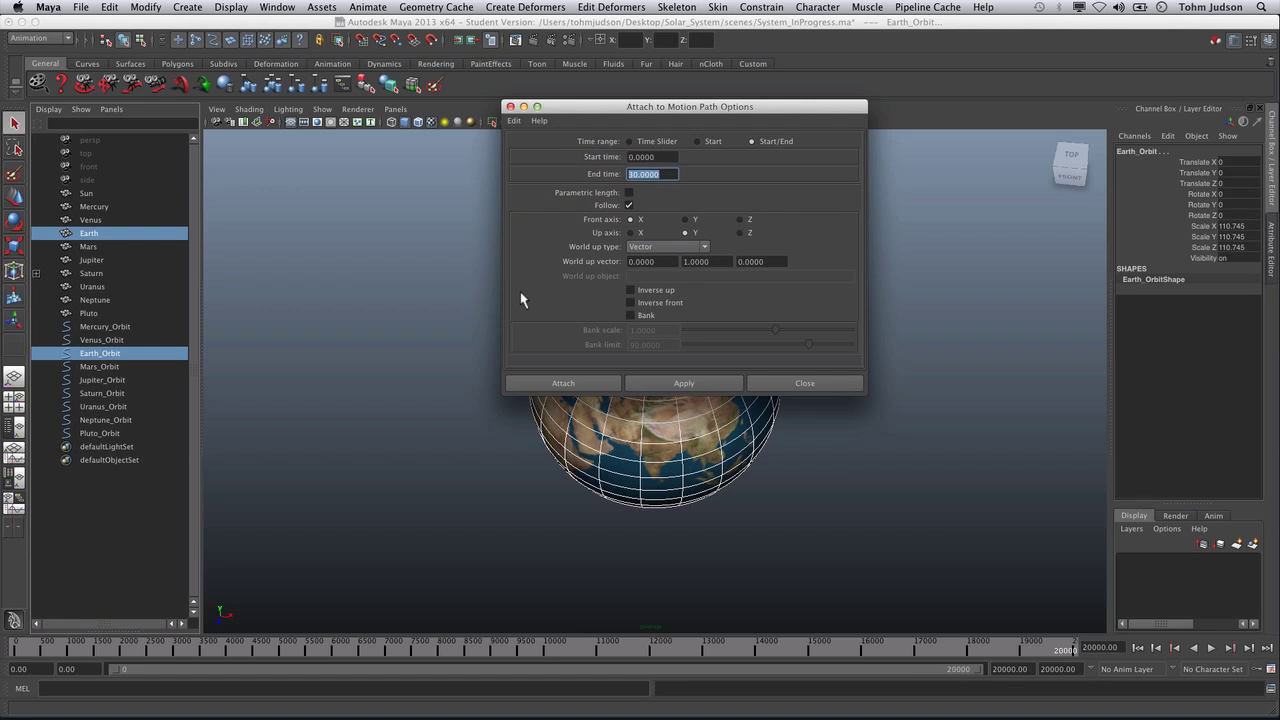
pyautogui.write('100')
pyautogui.press('Return')
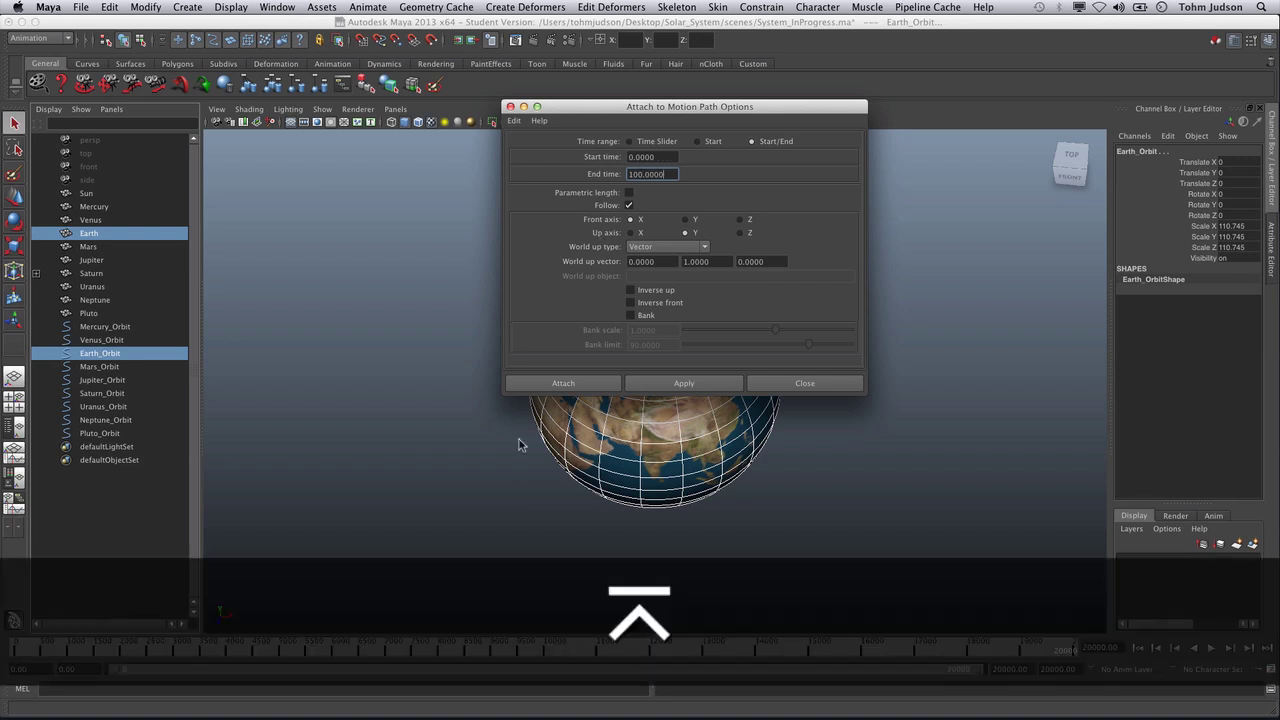
pyautogui.click(563, 383)
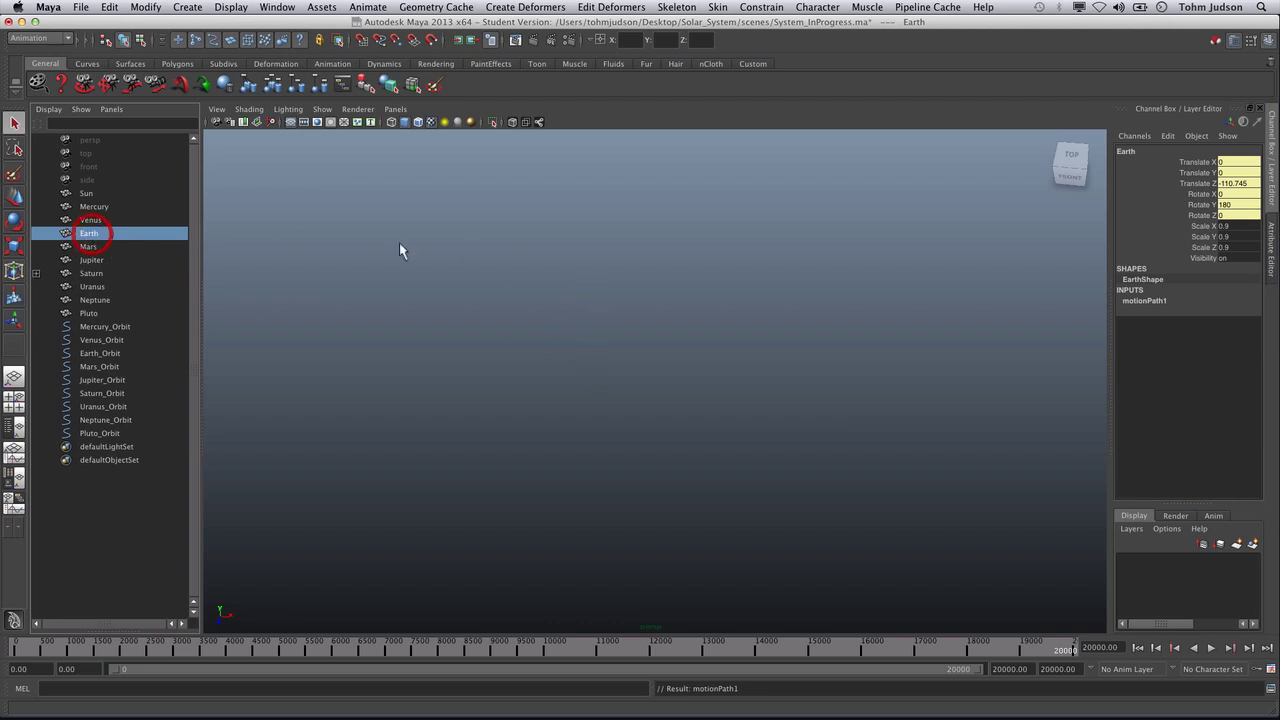
# Inspect Earth's placement on its orbit path, and view the Sun with the surrounding orbits from above
pyautogui.press('f')
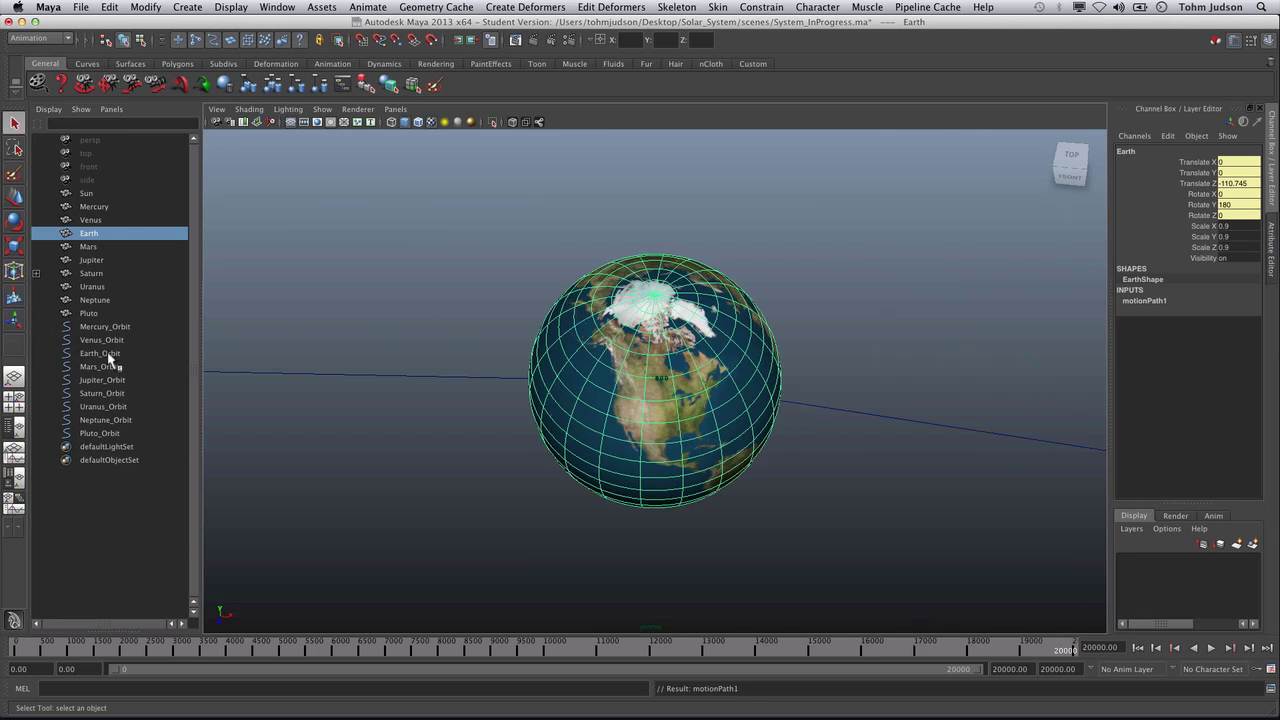
pyautogui.press('alt')
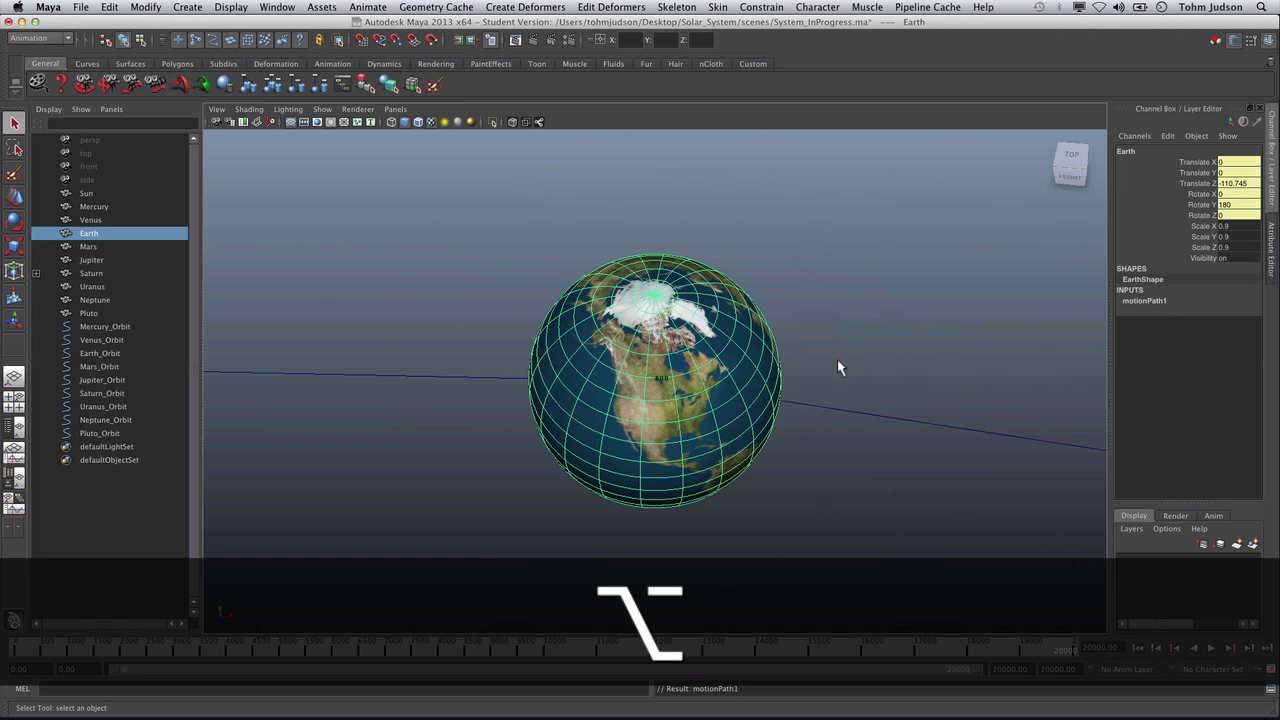
pyautogui.click(89, 193)
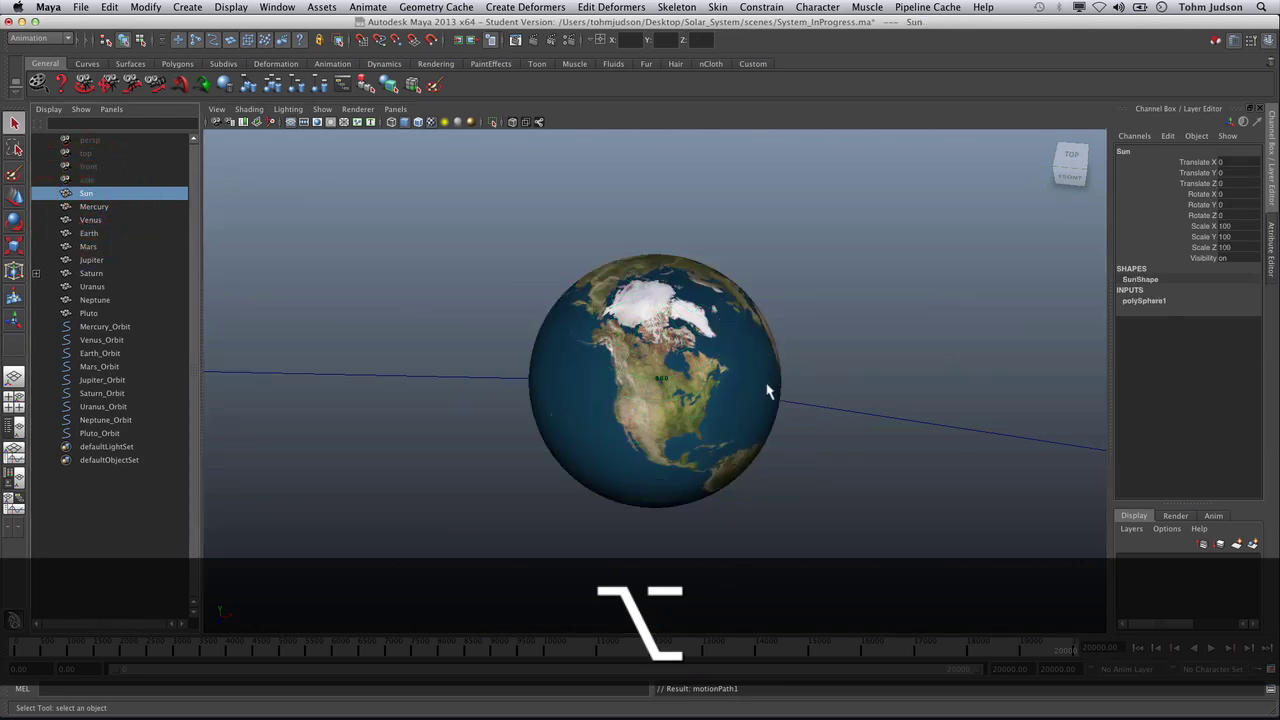
pyautogui.press('f')
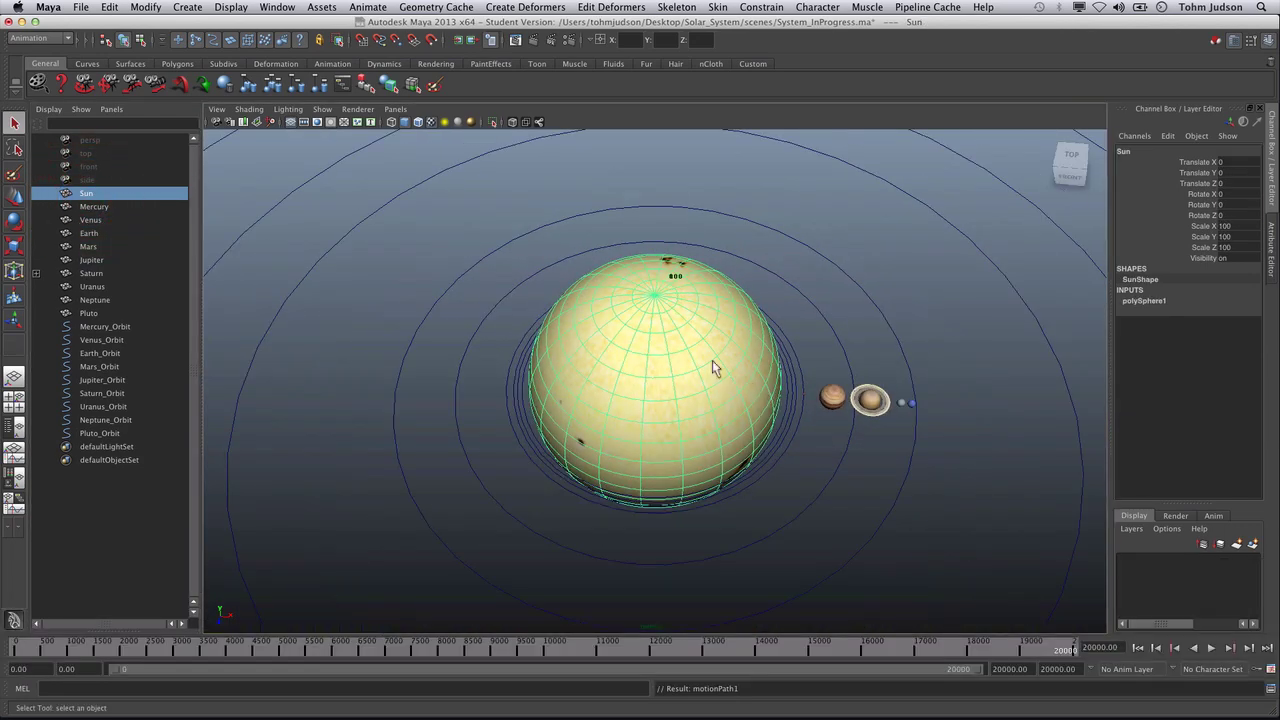
pyautogui.press('alt')
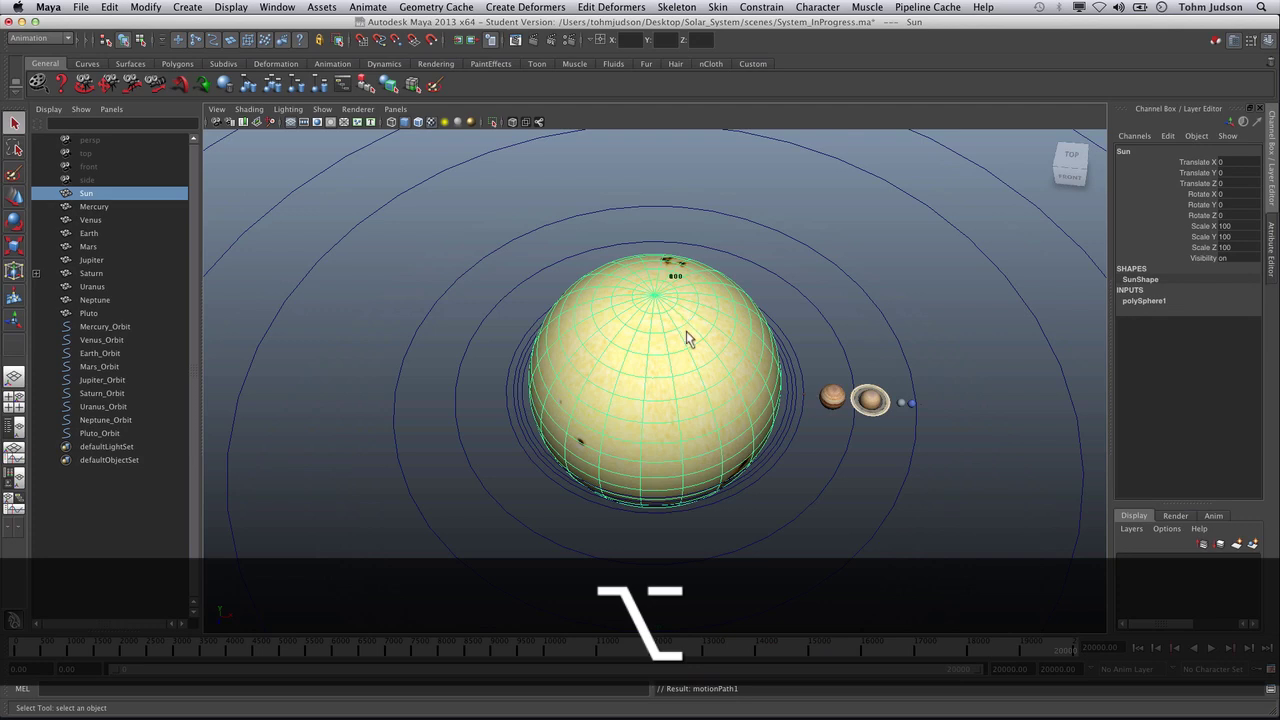
pyautogui.keyDown('alt'); pyautogui.moveTo(675, 358); pyautogui.dragTo(645, 232); pyautogui.keyUp('alt')
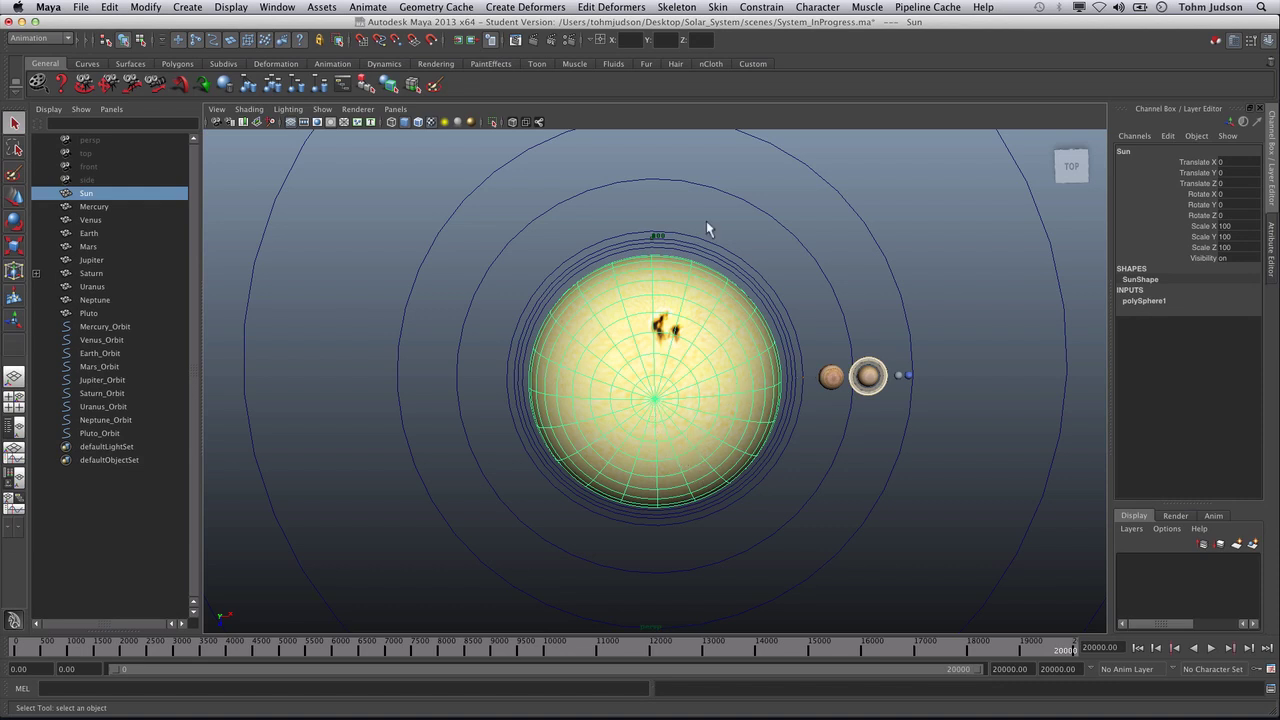
# Play the animation from frame 0 and, with Earth selected, check its motion along the orbit
pyautogui.click(1137, 648)
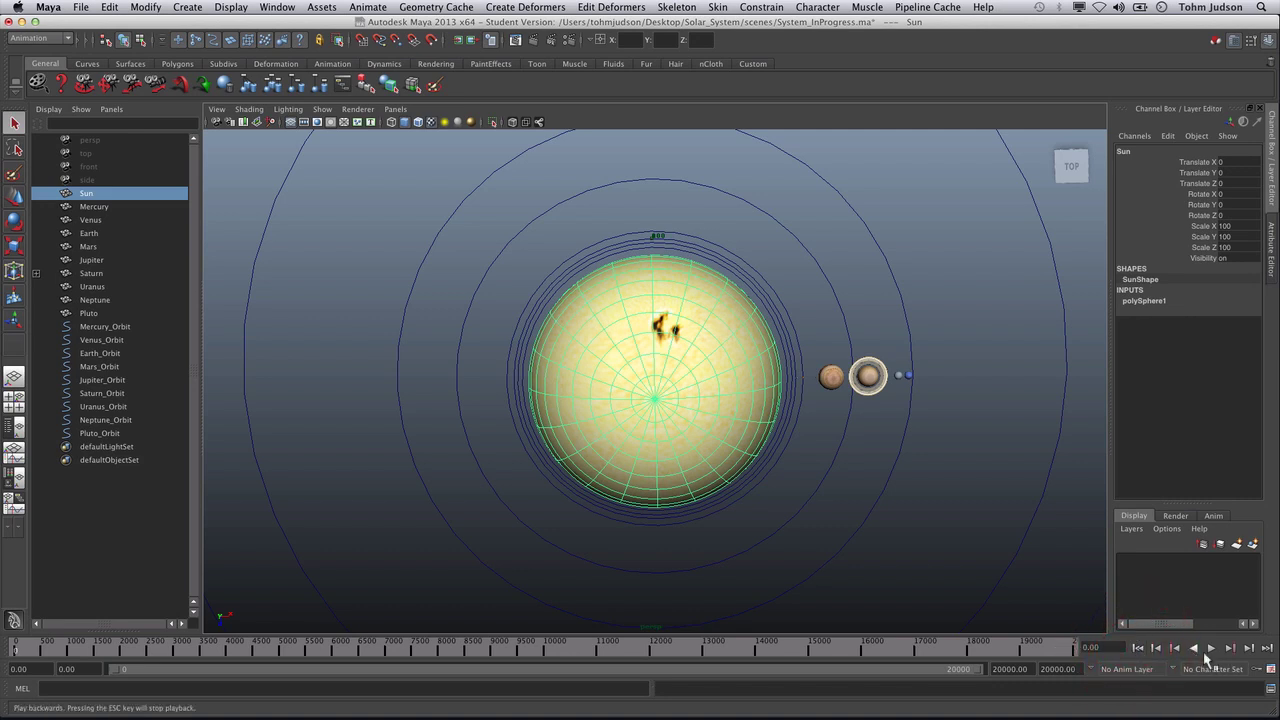
pyautogui.click(1212, 648)
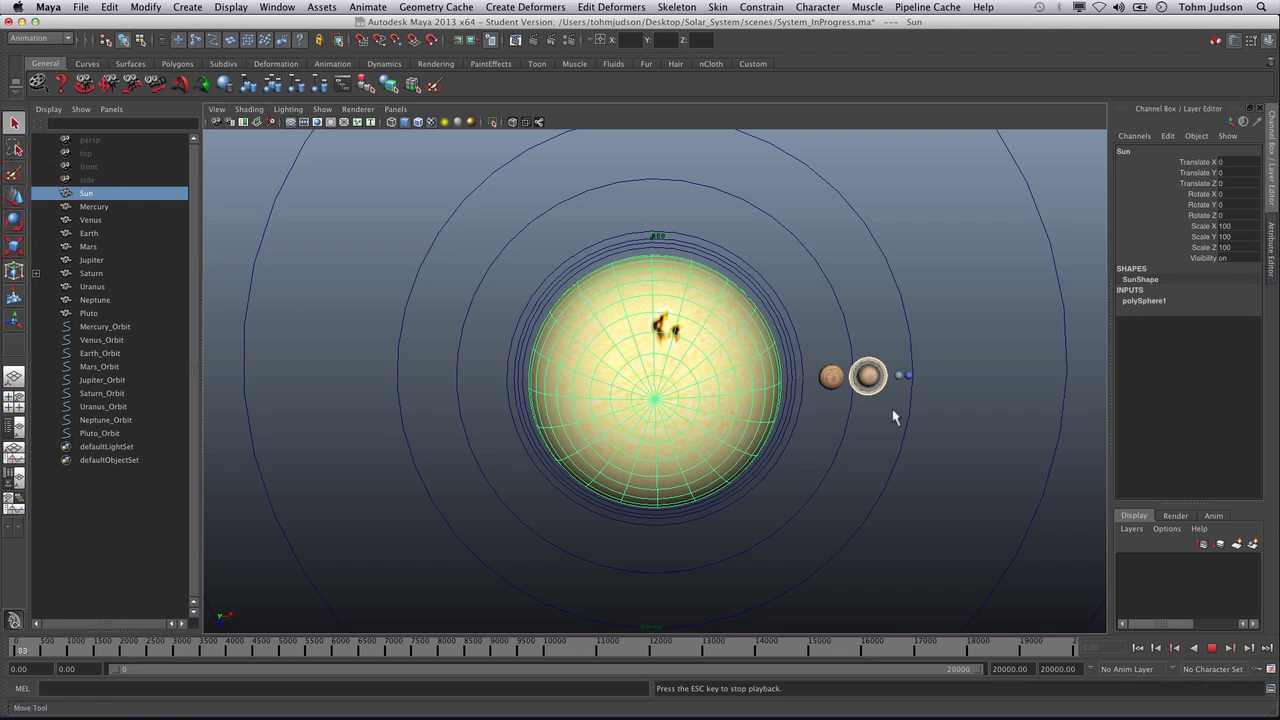
pyautogui.press('w')
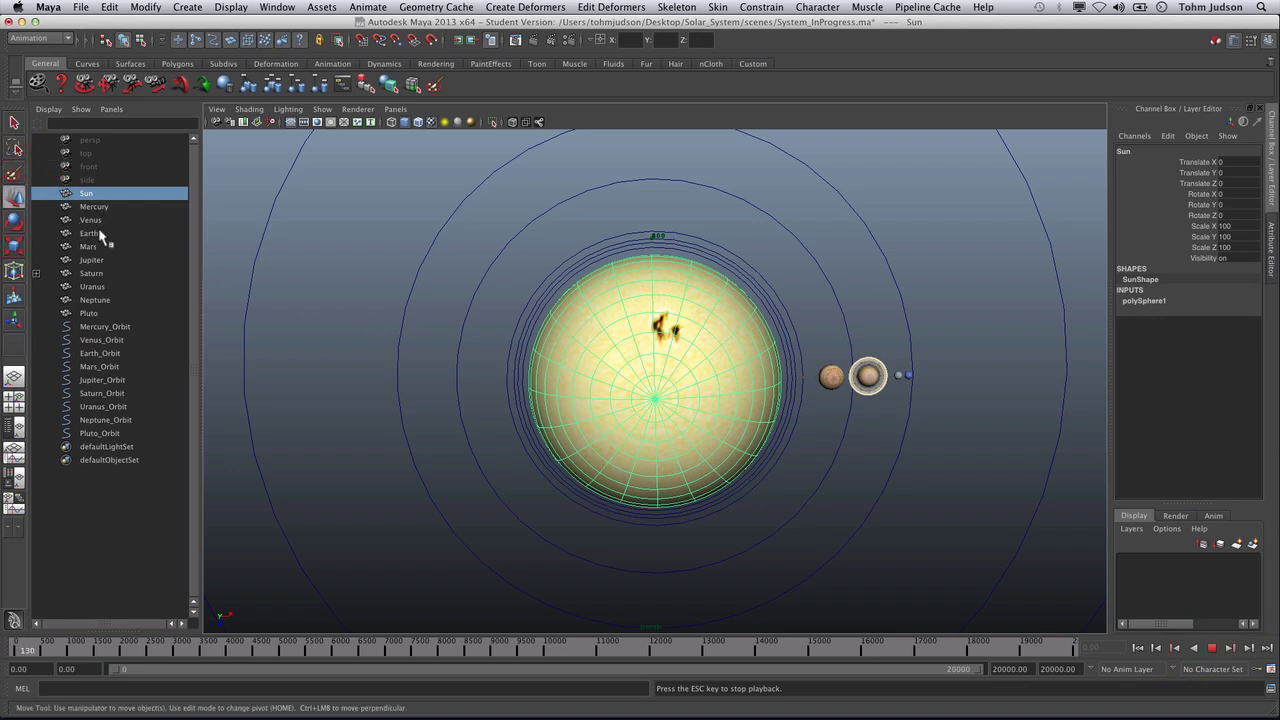
pyautogui.click(110, 230)
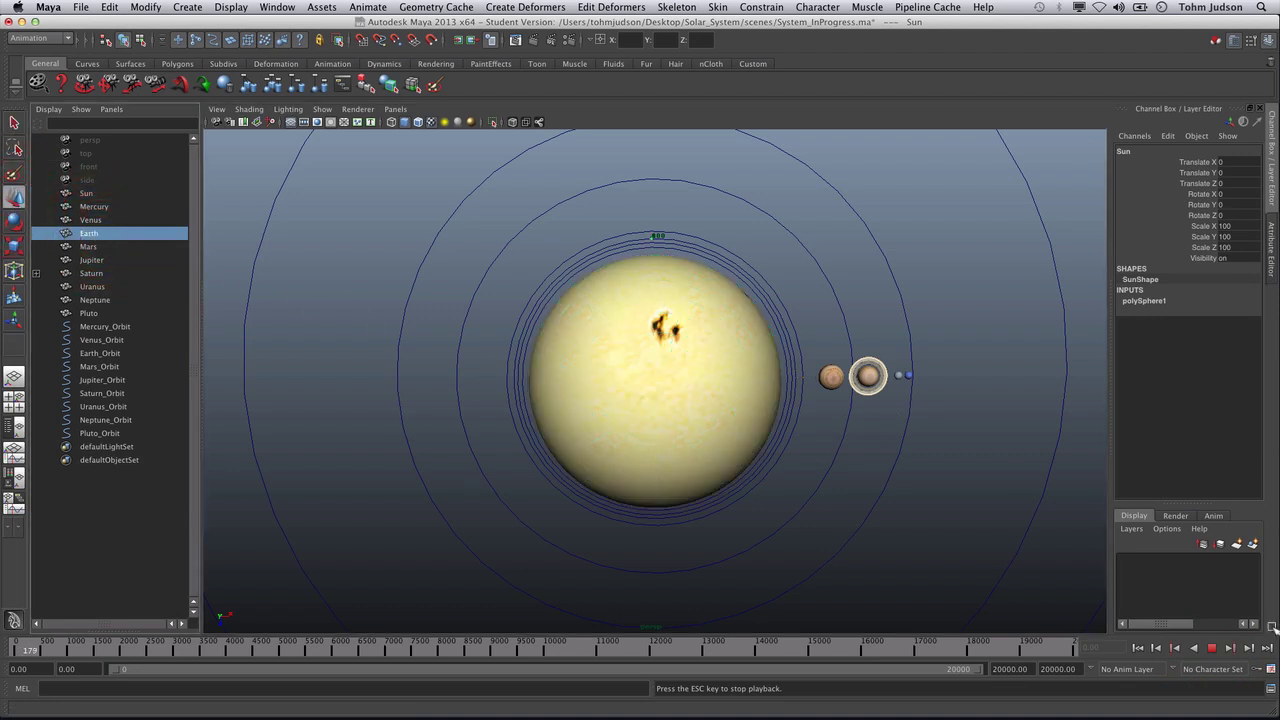
pyautogui.click(1212, 649)
pyautogui.click(1211, 649)
pyautogui.press('z')
pyautogui.click(1211, 649)
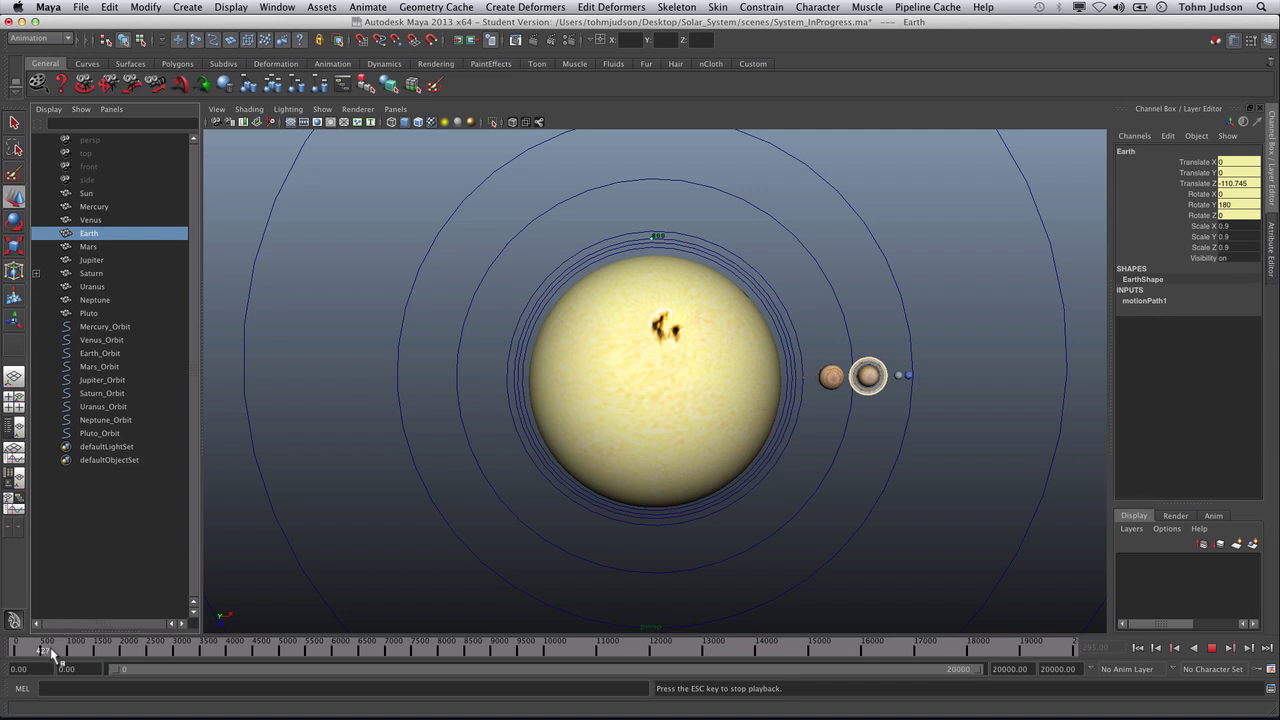
pyautogui.click(1212, 649)
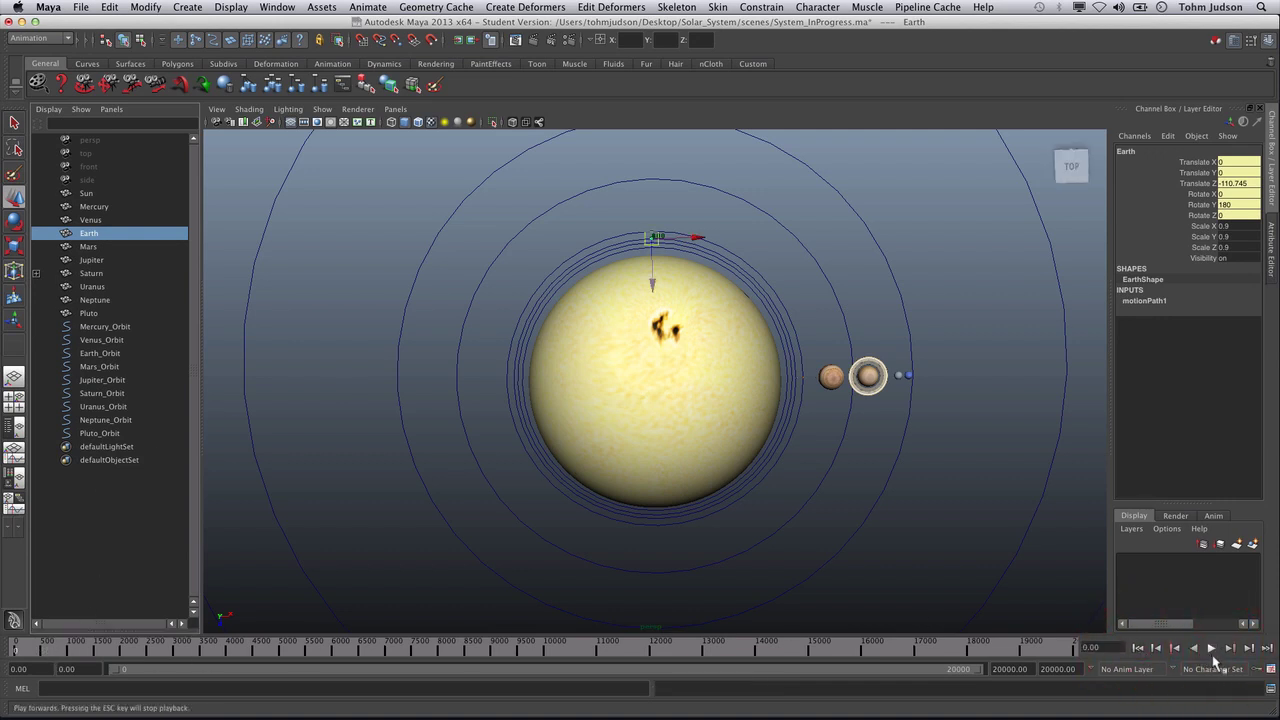
pyautogui.click(1213, 651)
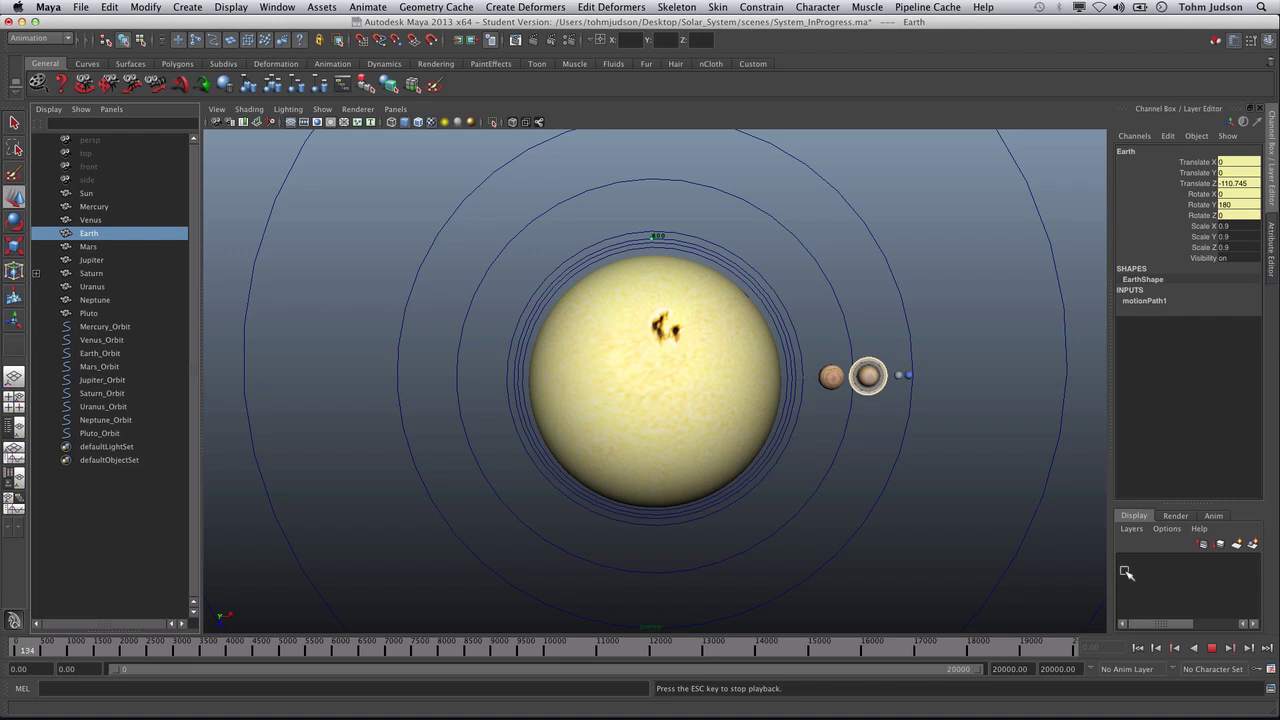
pyautogui.click(1212, 649)
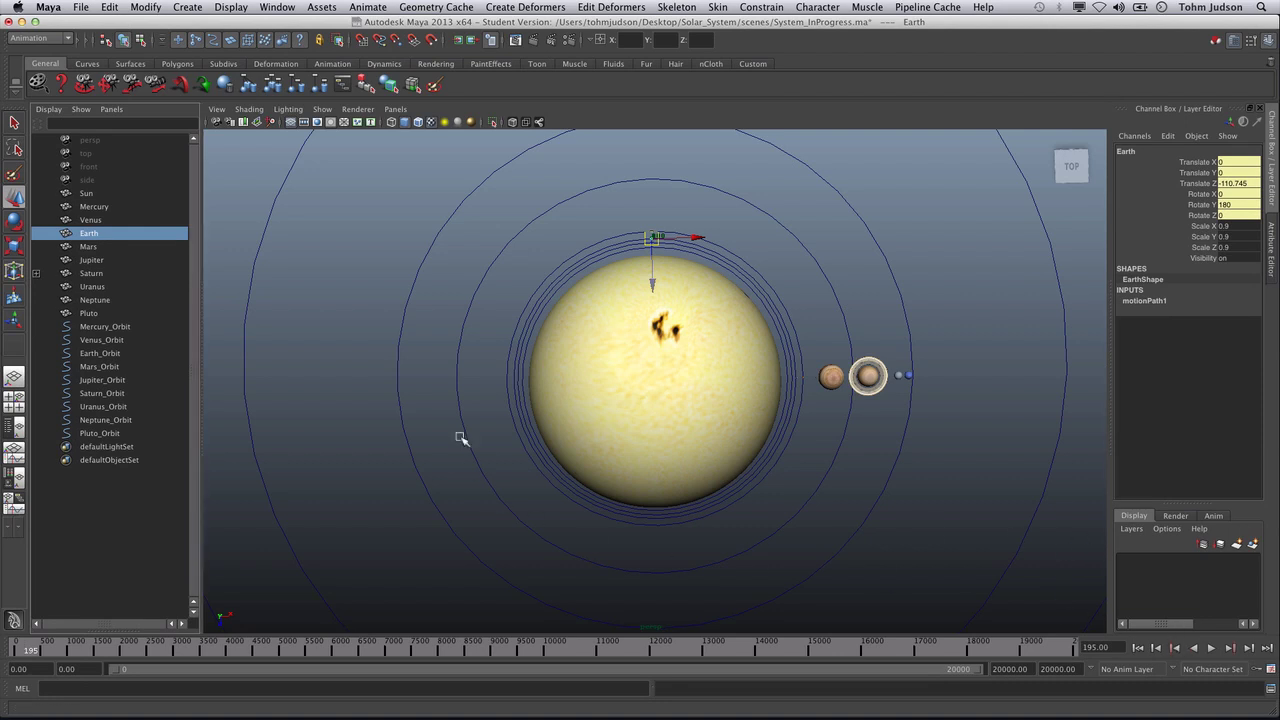
# Open Earth's motion path curve in the Graph Editor and give all its keys linear tangents
pyautogui.click(278, 7)
pyautogui.moveTo(297, 56)
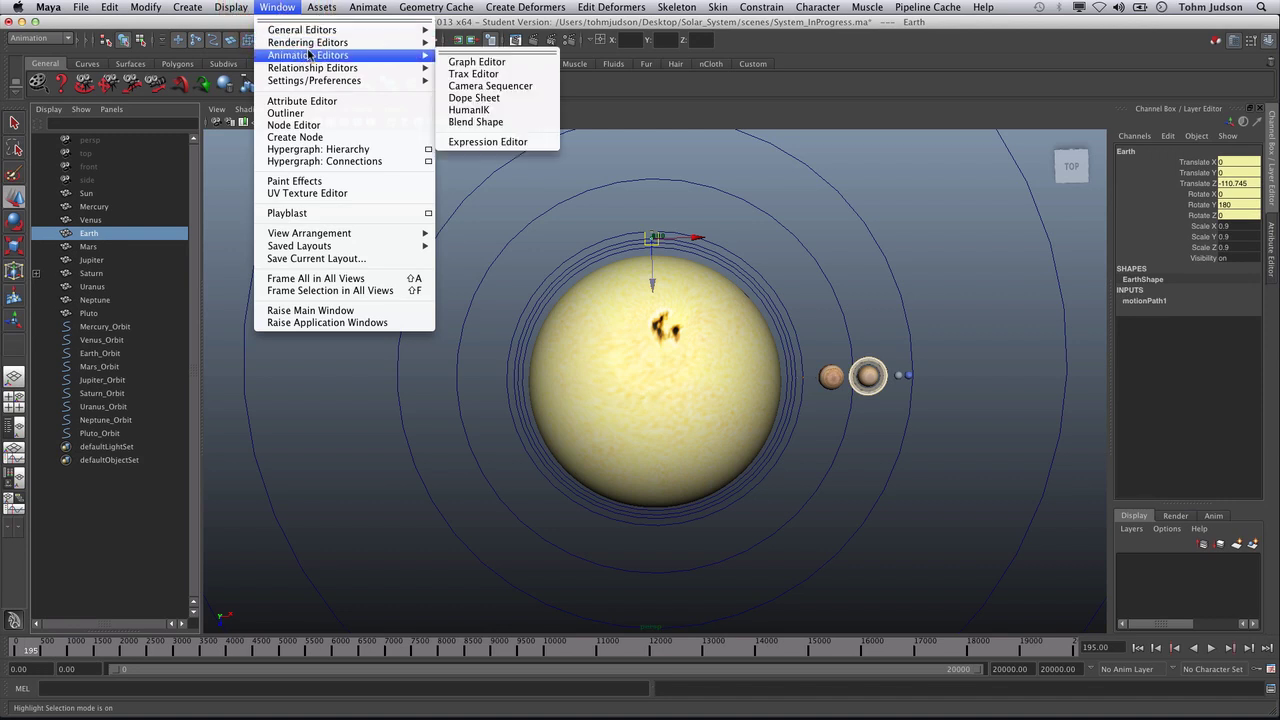
pyautogui.click(498, 65)
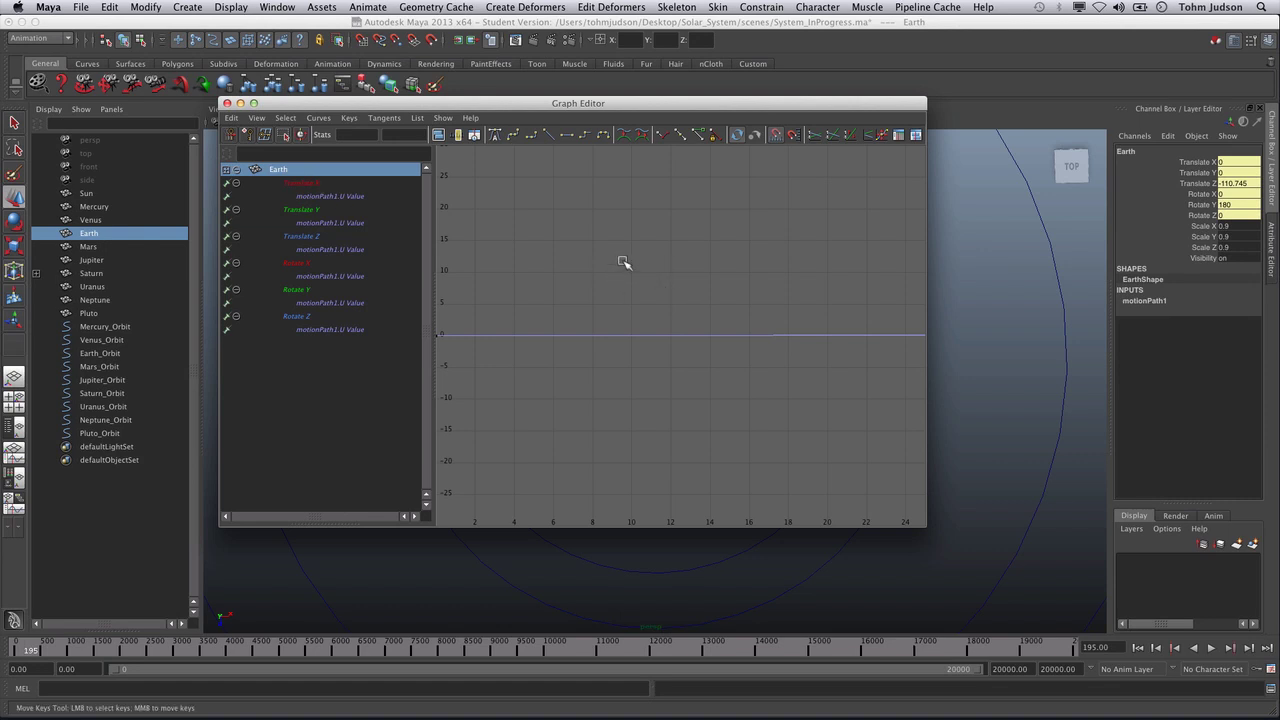
pyautogui.press('f')
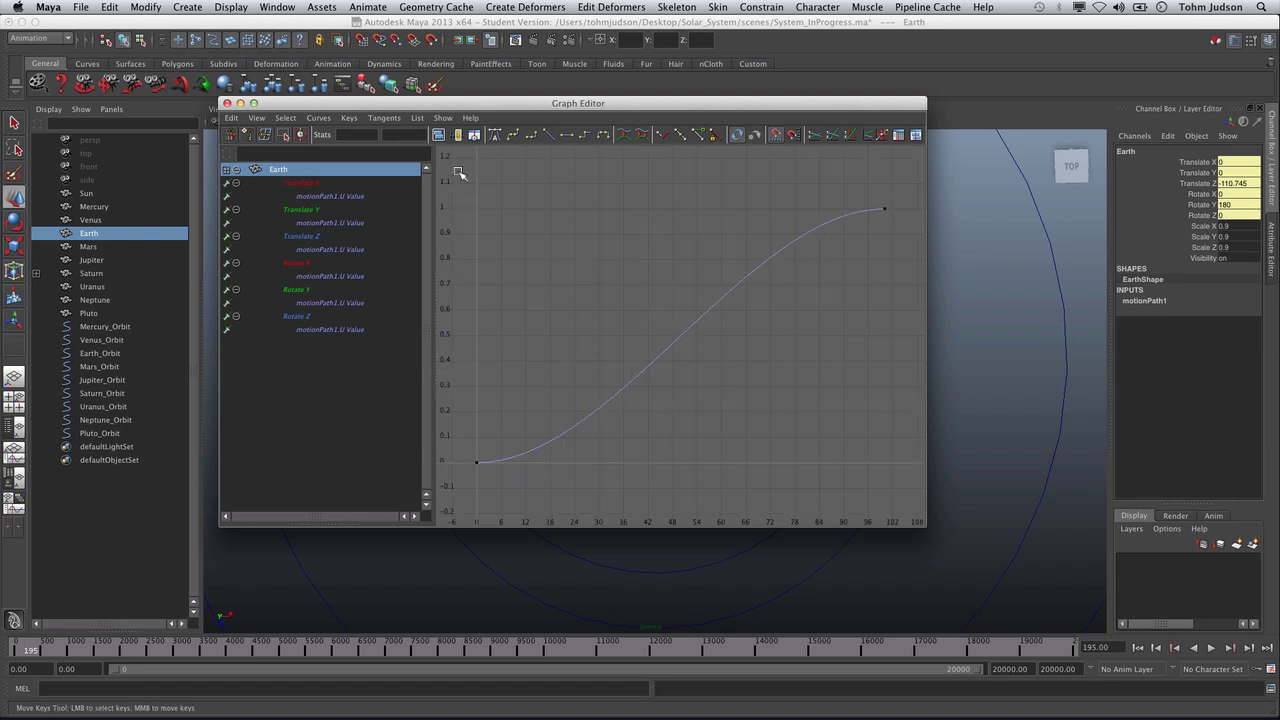
pyautogui.moveTo(468, 177); pyautogui.dragTo(910, 509)
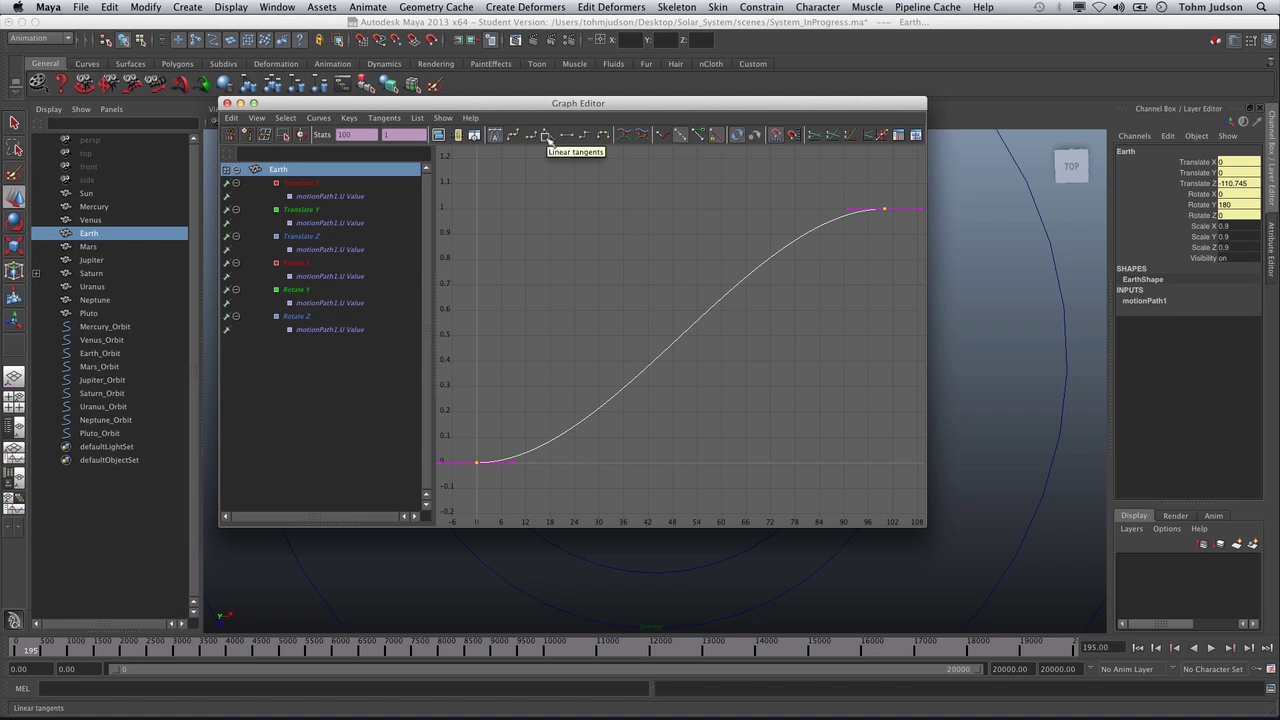
pyautogui.click(547, 136)
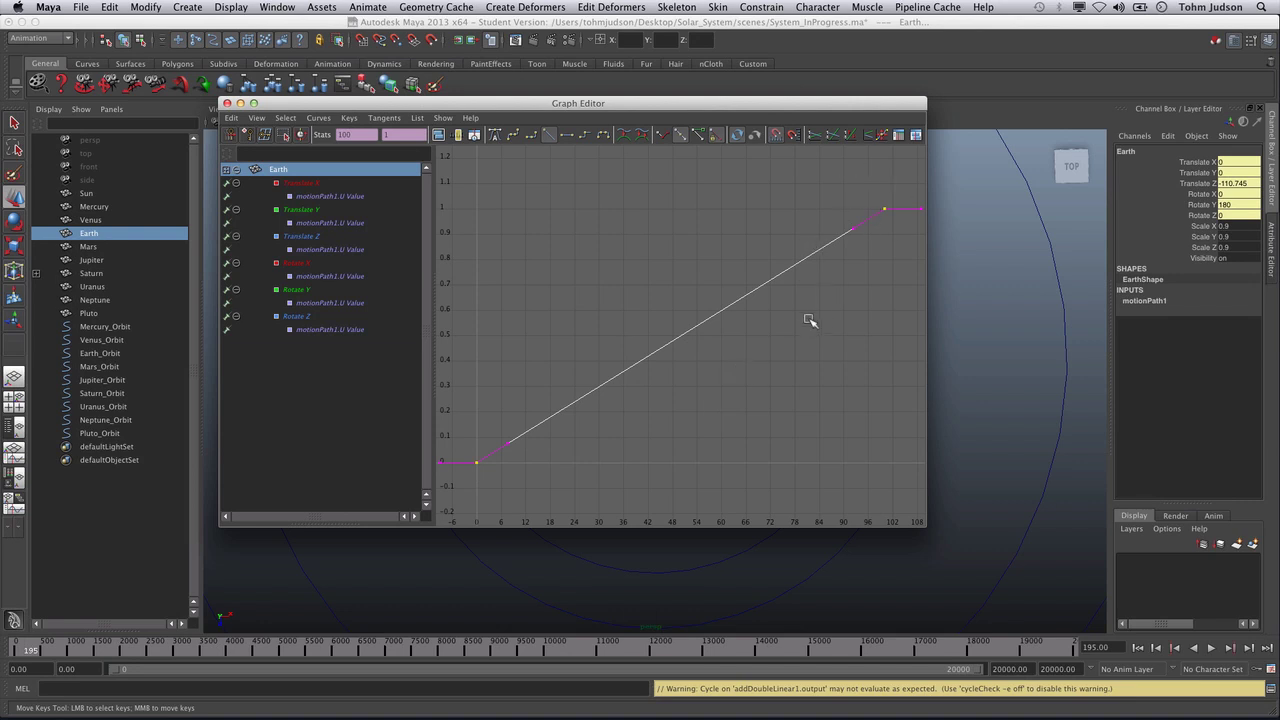
# Set the post-infinity behaviour of Earth's motion path curve to Cycle and close the Graph Editor
pyautogui.click(318, 118)
pyautogui.moveTo(334, 150)
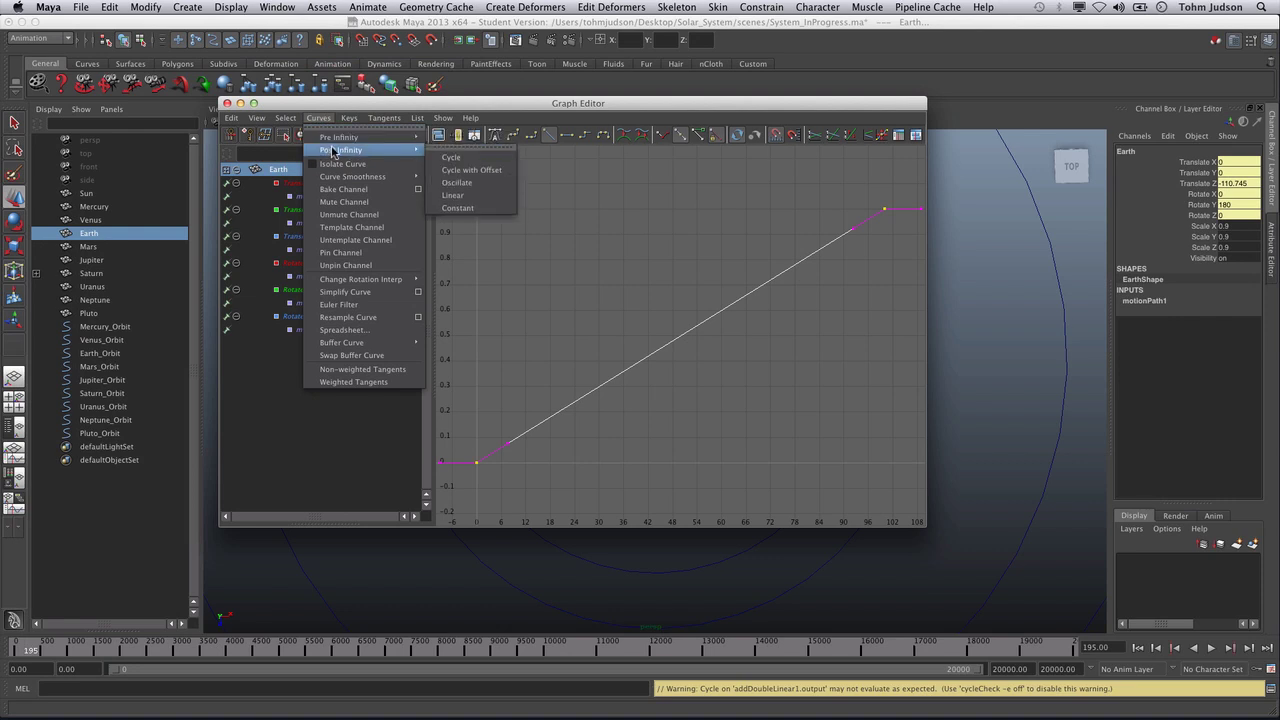
pyautogui.click(451, 157)
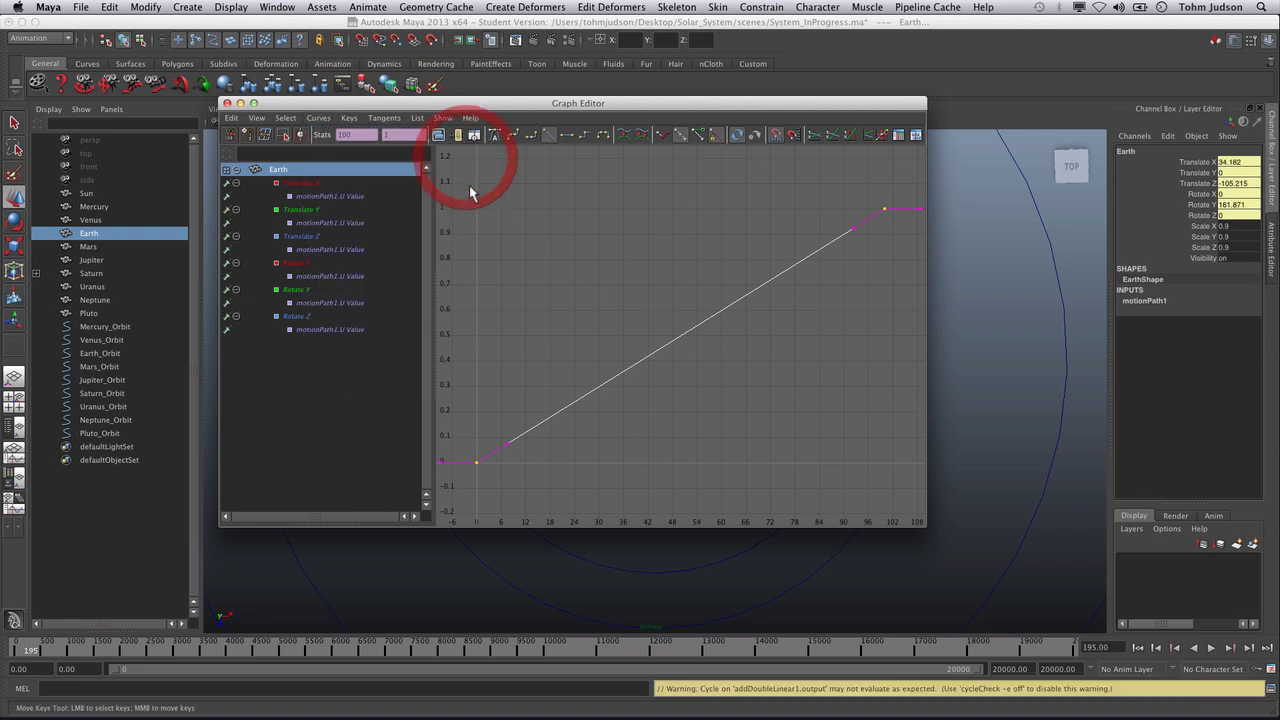
pyautogui.click(227, 103)
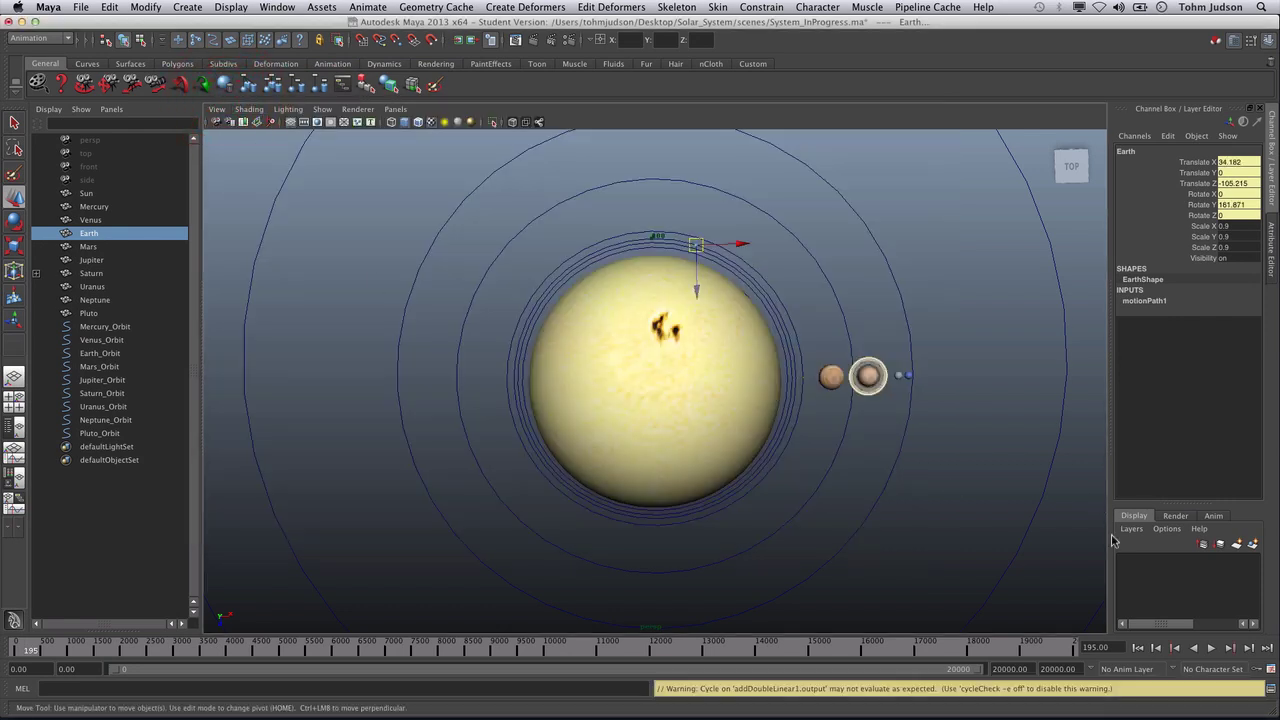
# Play the animation from frame 0 to check Earth's repeated orbiting, and return to the first frame
pyautogui.click(1138, 648)
pyautogui.click(1211, 648)
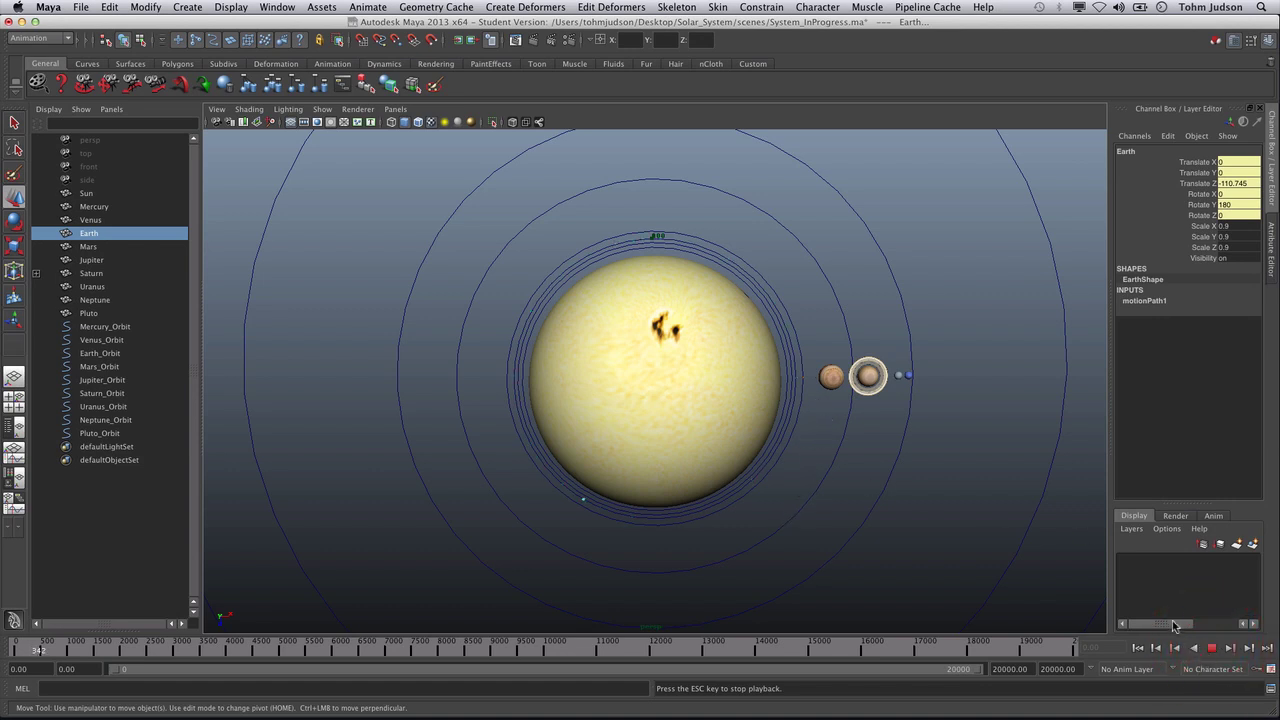
pyautogui.click(1211, 648)
pyautogui.click(1138, 648)
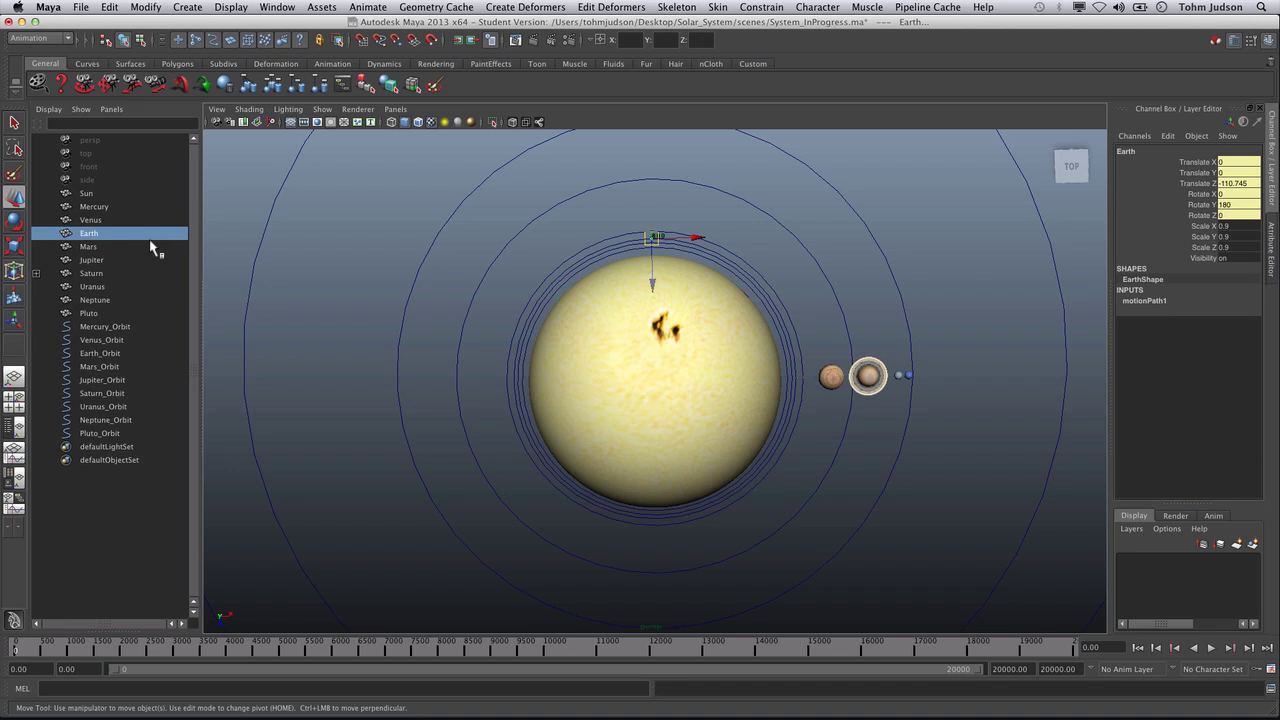
# Attach Mercury to Mercury_Orbit as a motion path with the end time set to 24
pyautogui.click(97, 207)
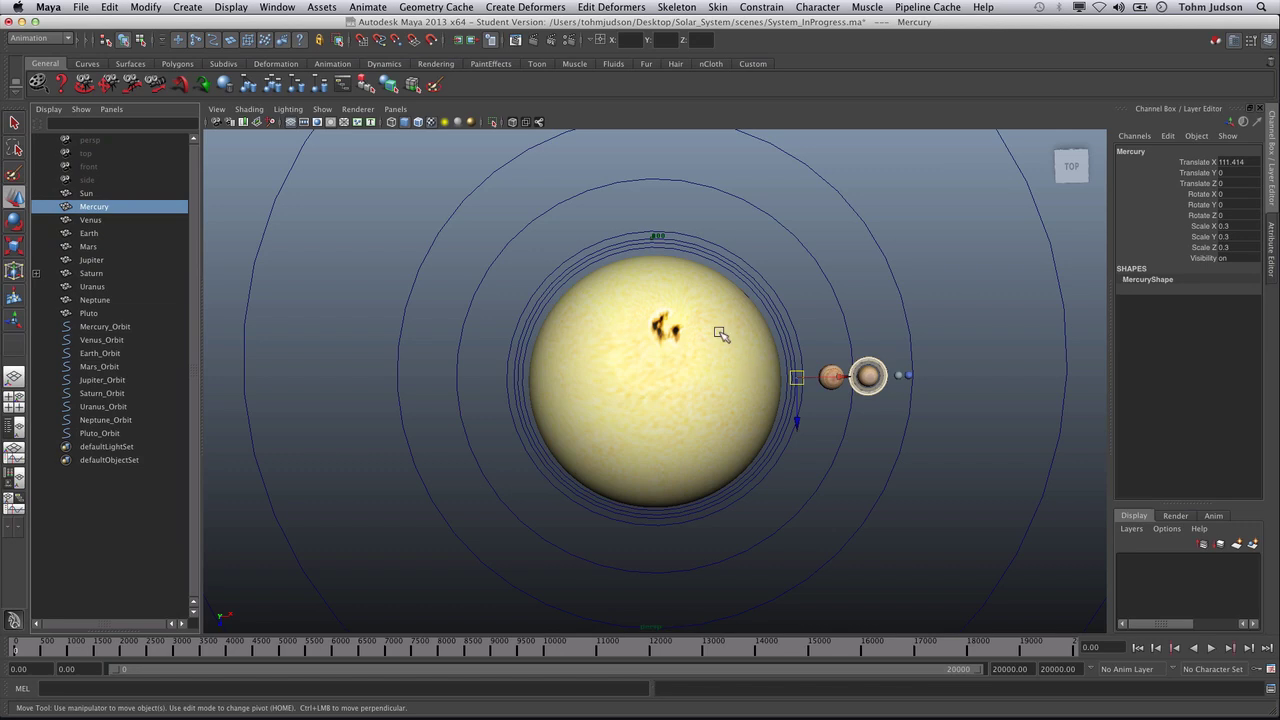
pyautogui.press('f')
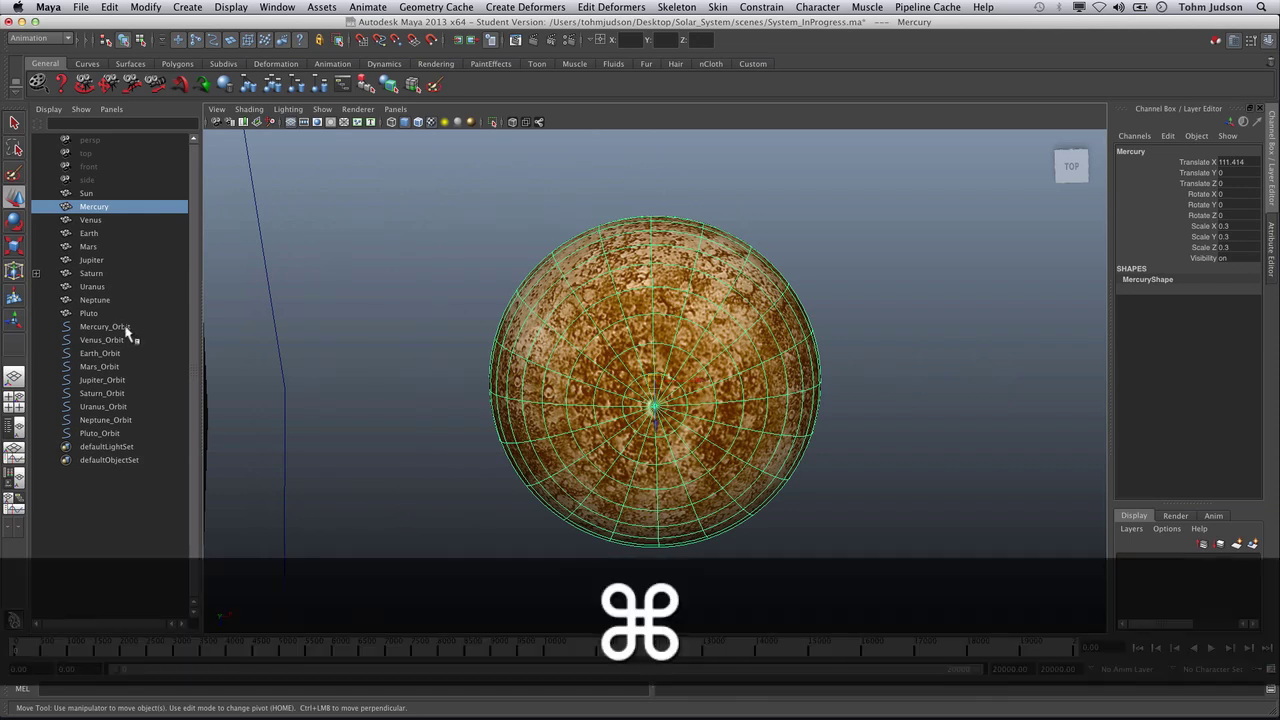
pyautogui.keyDown('super'); pyautogui.click(105, 327); pyautogui.keyUp('super')
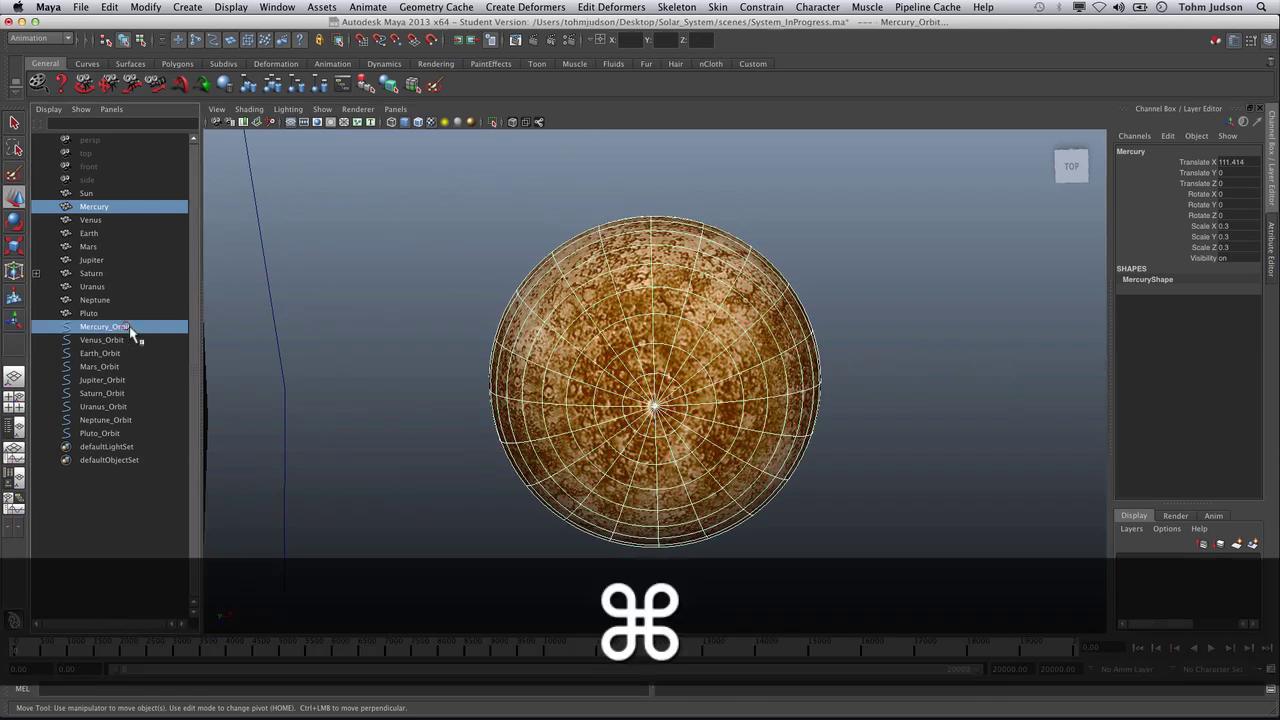
pyautogui.click(367, 8)
pyautogui.click(367, 8)
pyautogui.click(367, 8)
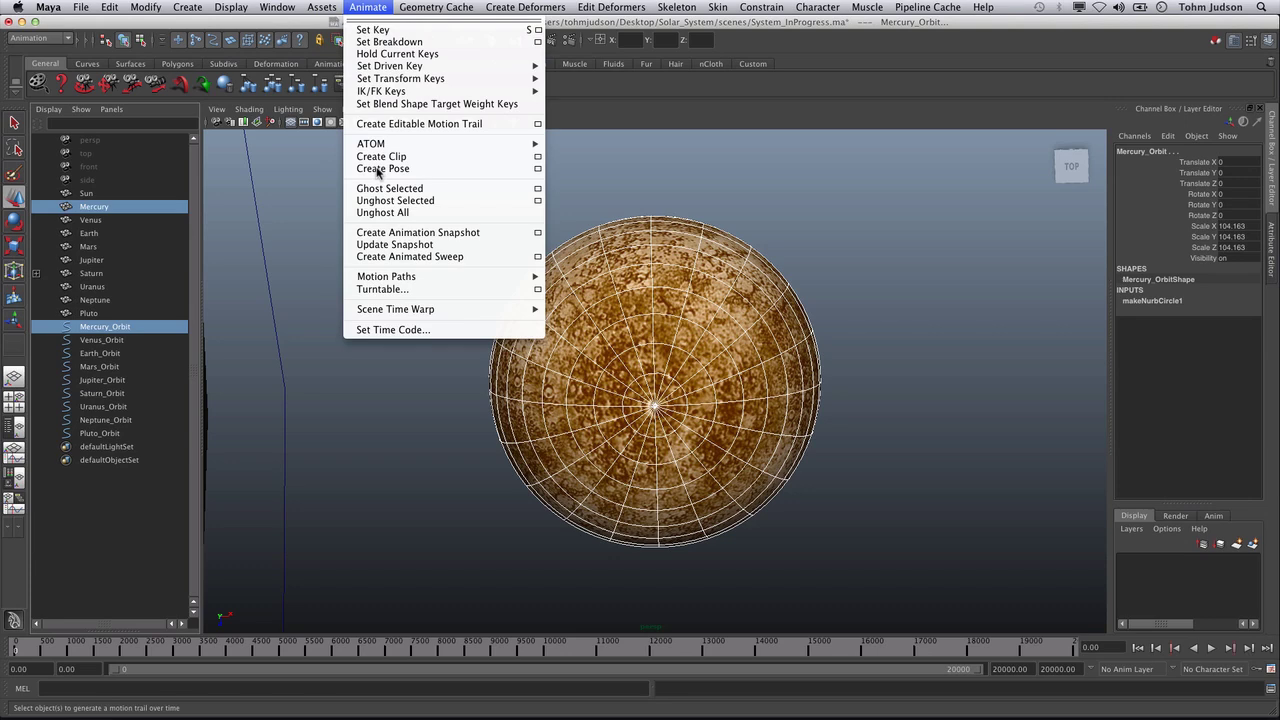
pyautogui.moveTo(414, 280)
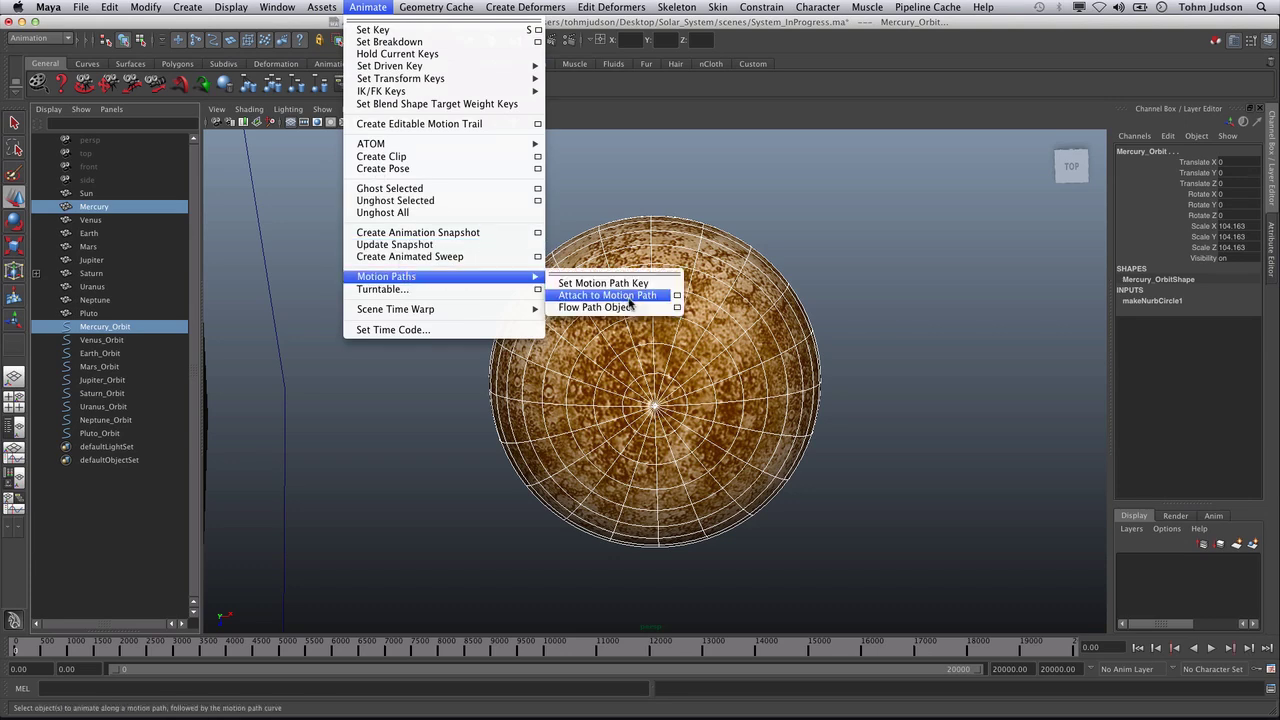
pyautogui.click(678, 298)
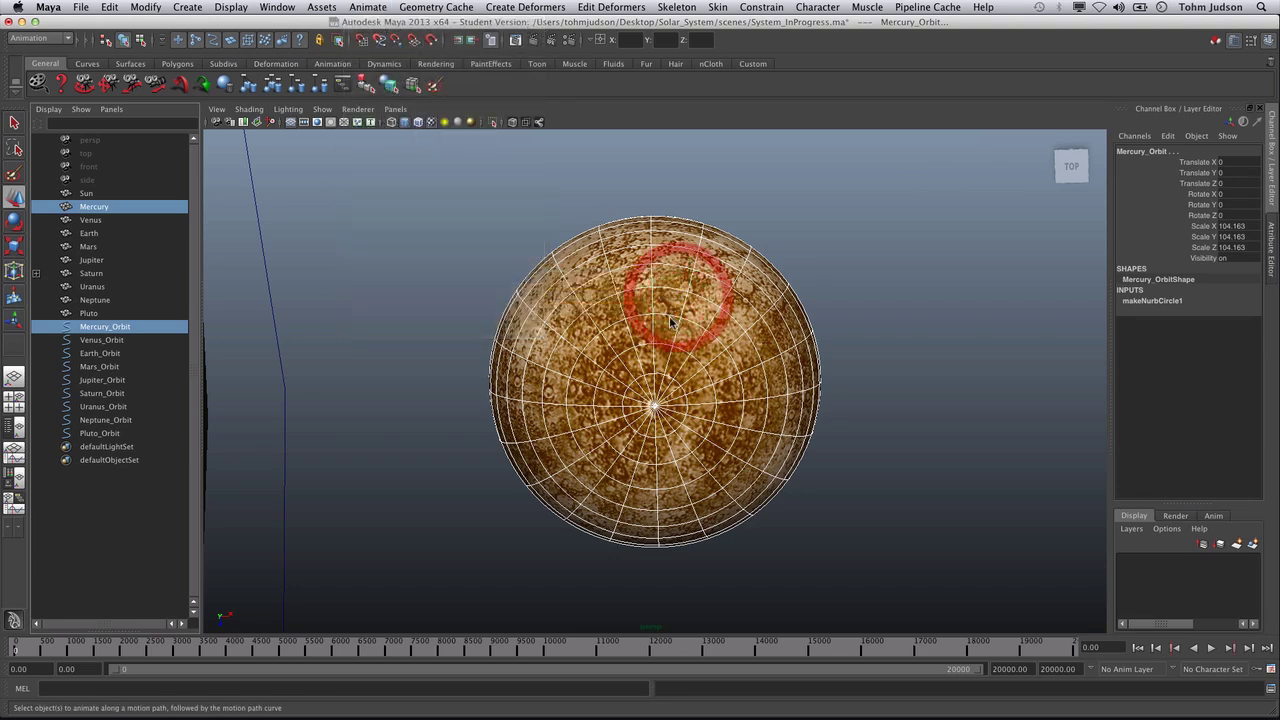
pyautogui.doubleClick(671, 174)
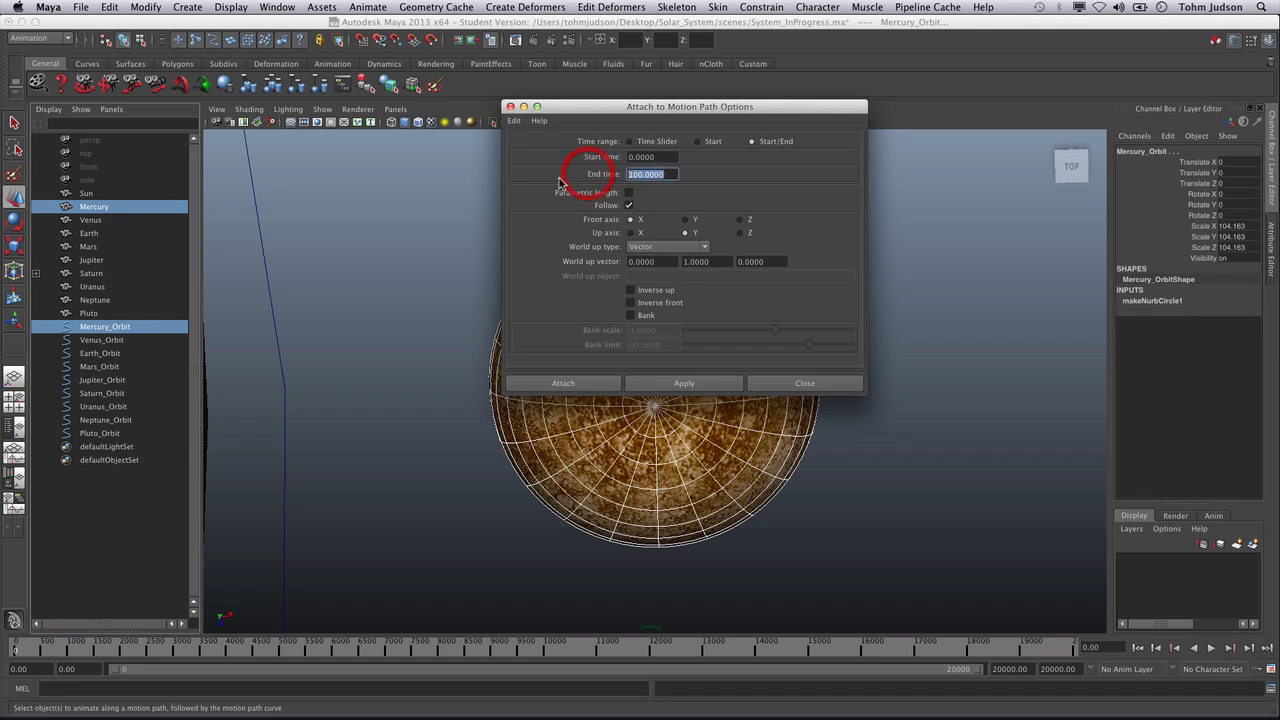
pyautogui.write('24')
pyautogui.click(571, 382)
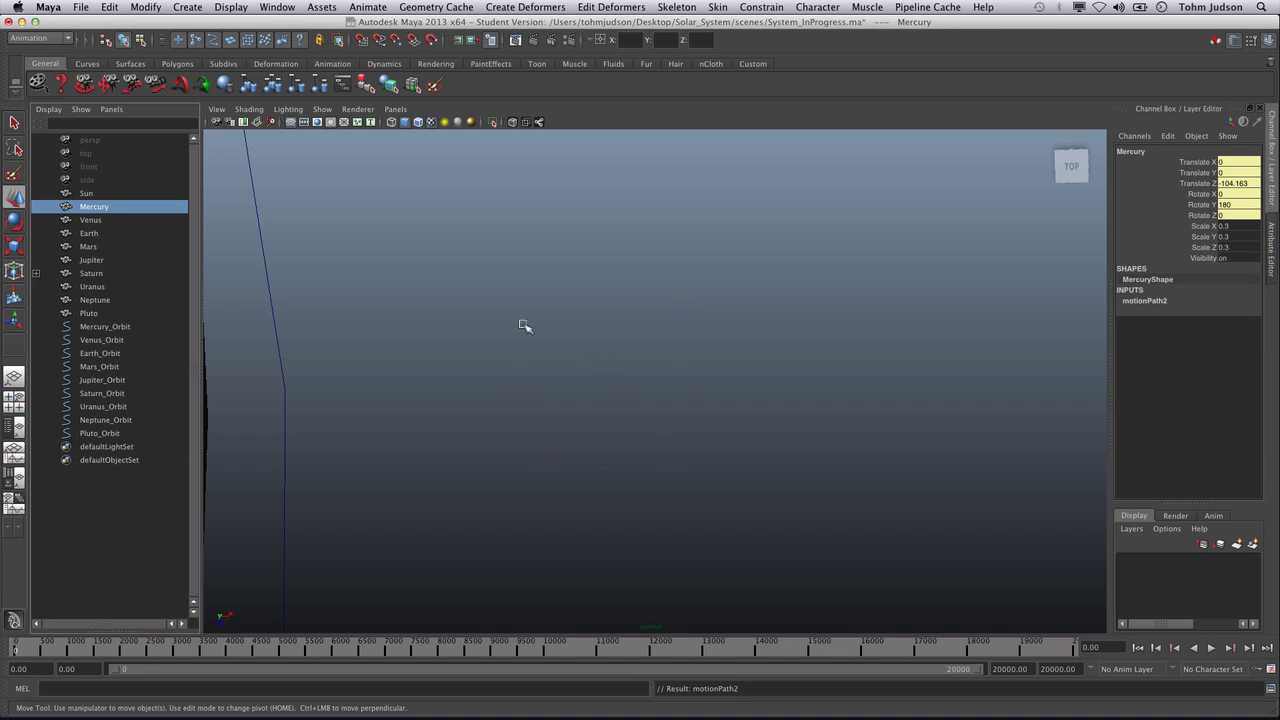
# Open Mercury's motion path curve in the Graph Editor and give all its keys linear tangents
pyautogui.click(80, 220)
pyautogui.click(80, 206)
pyautogui.press('f')
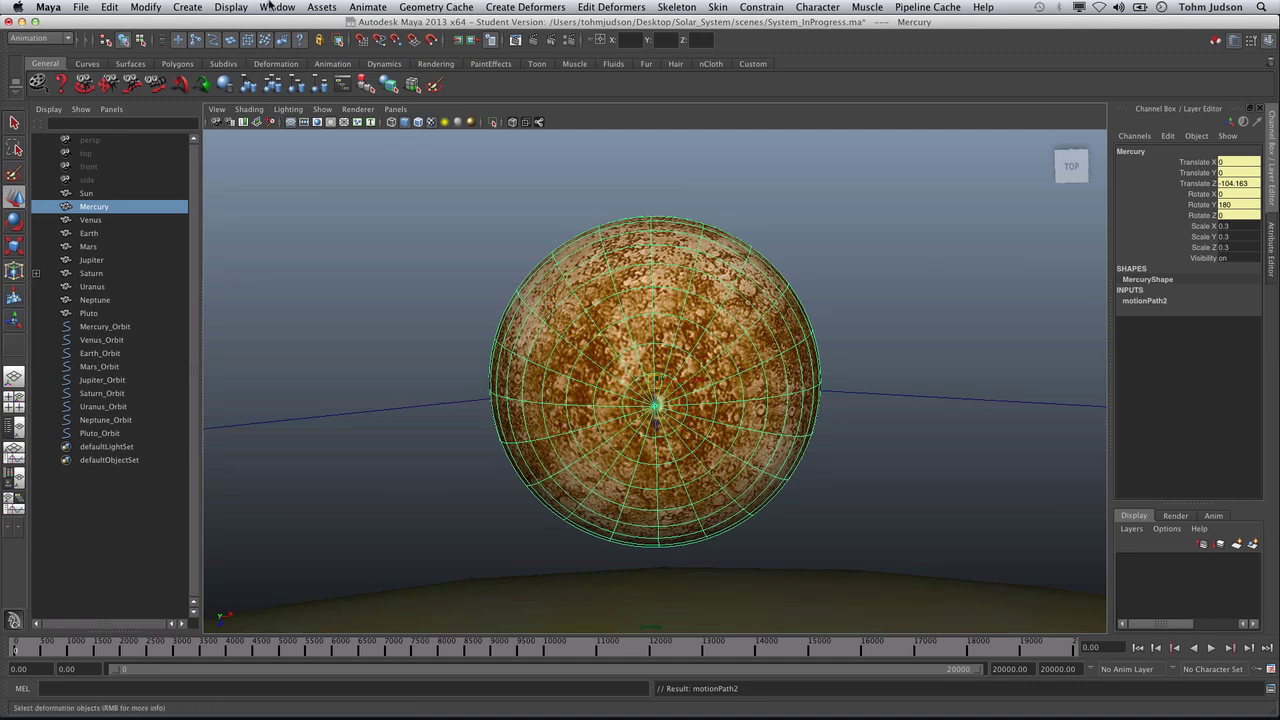
pyautogui.click(323, 7)
pyautogui.moveTo(285, 7)
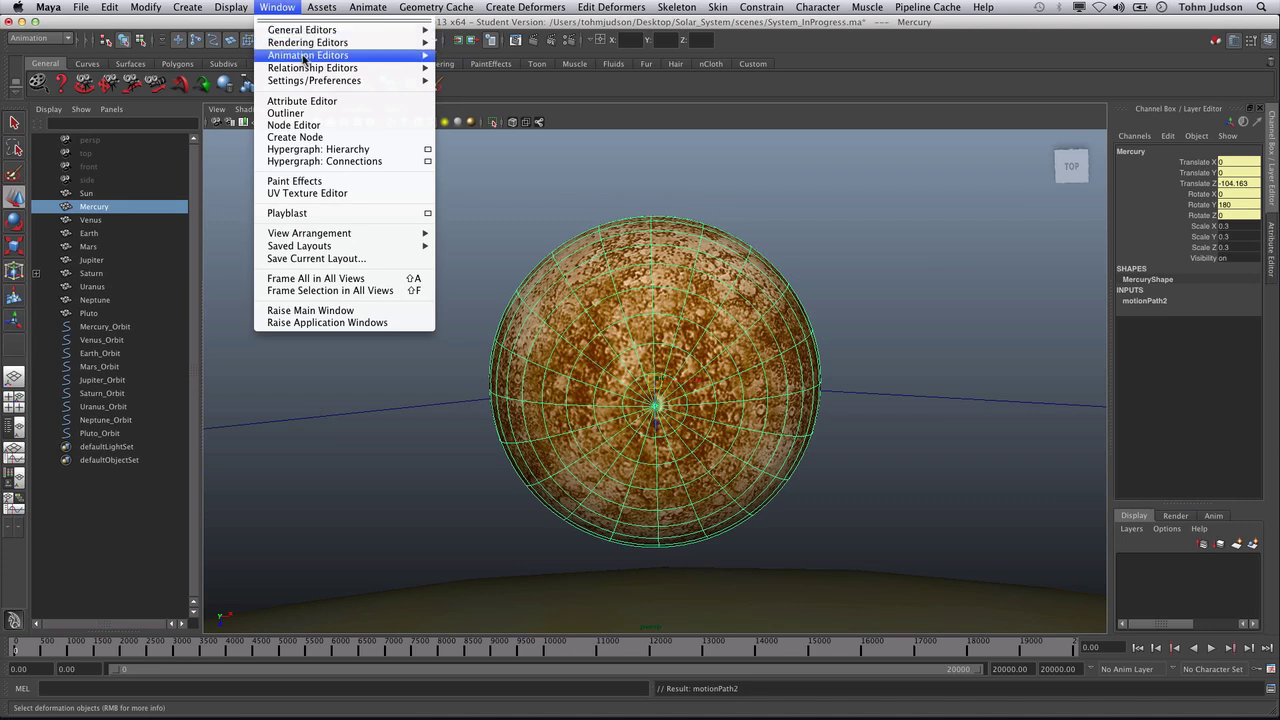
pyautogui.moveTo(306, 58)
pyautogui.click(472, 62)
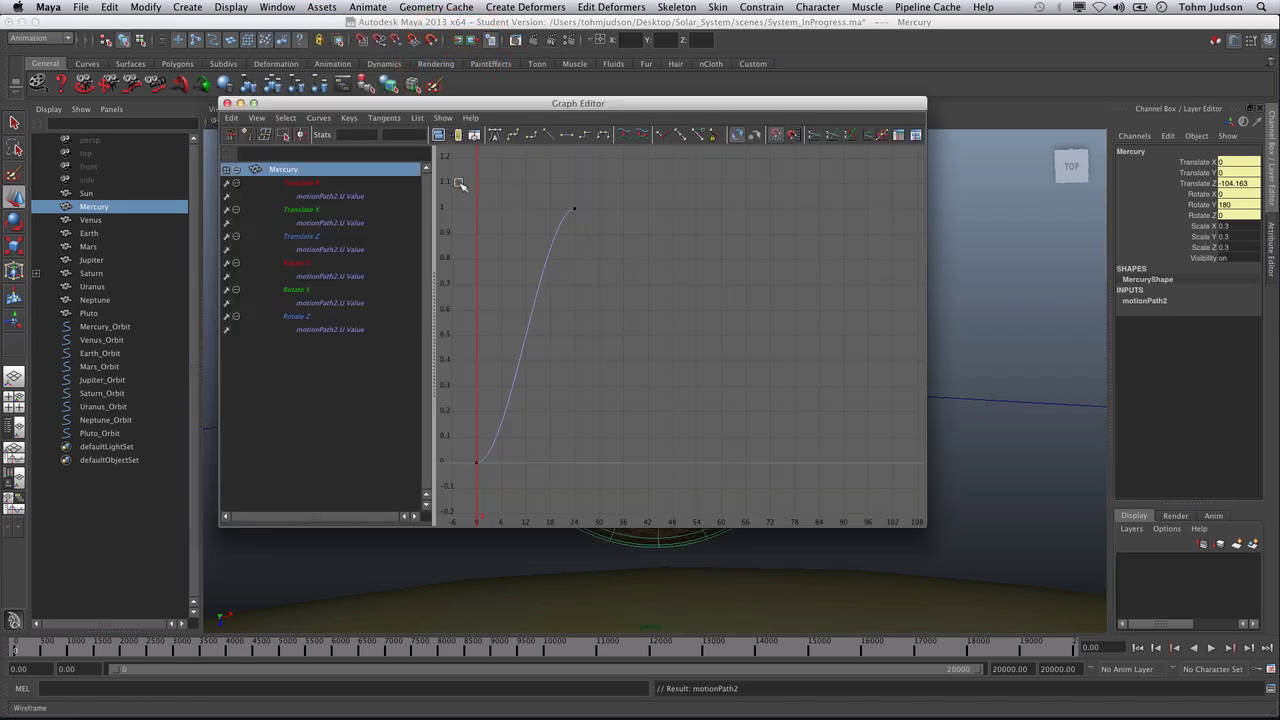
pyautogui.moveTo(459, 183); pyautogui.dragTo(691, 498)
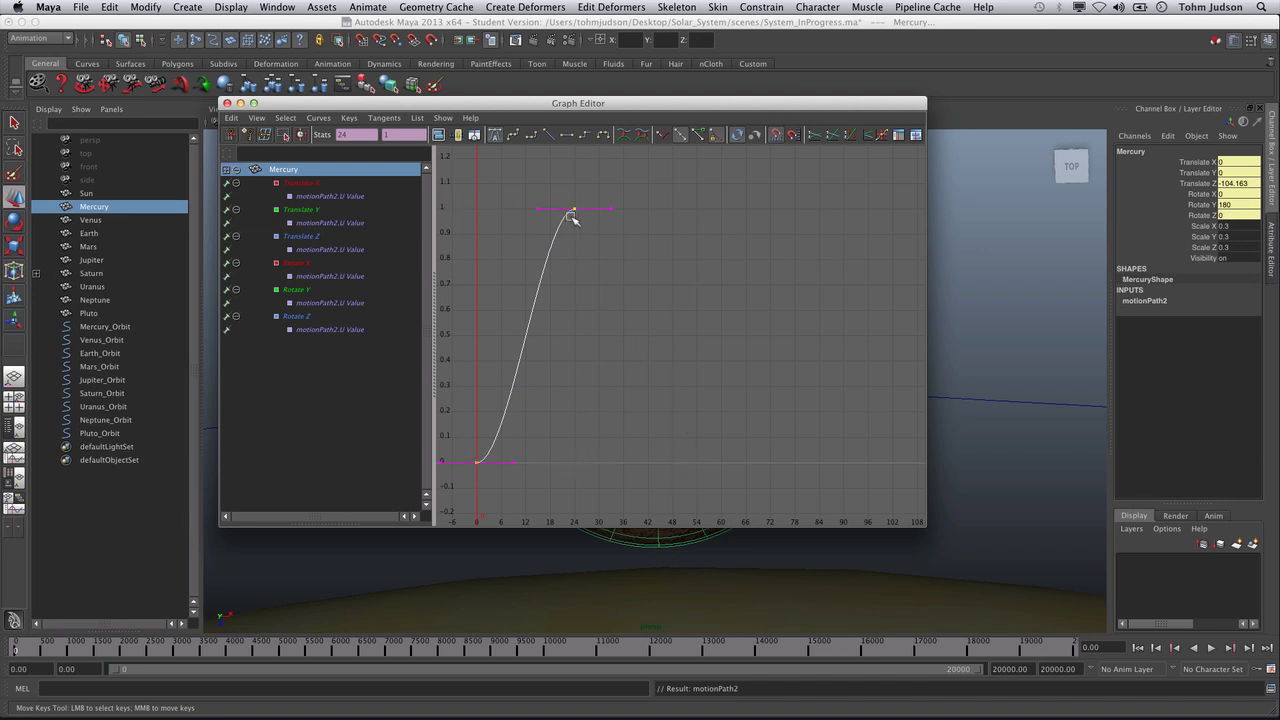
pyautogui.click(548, 134)
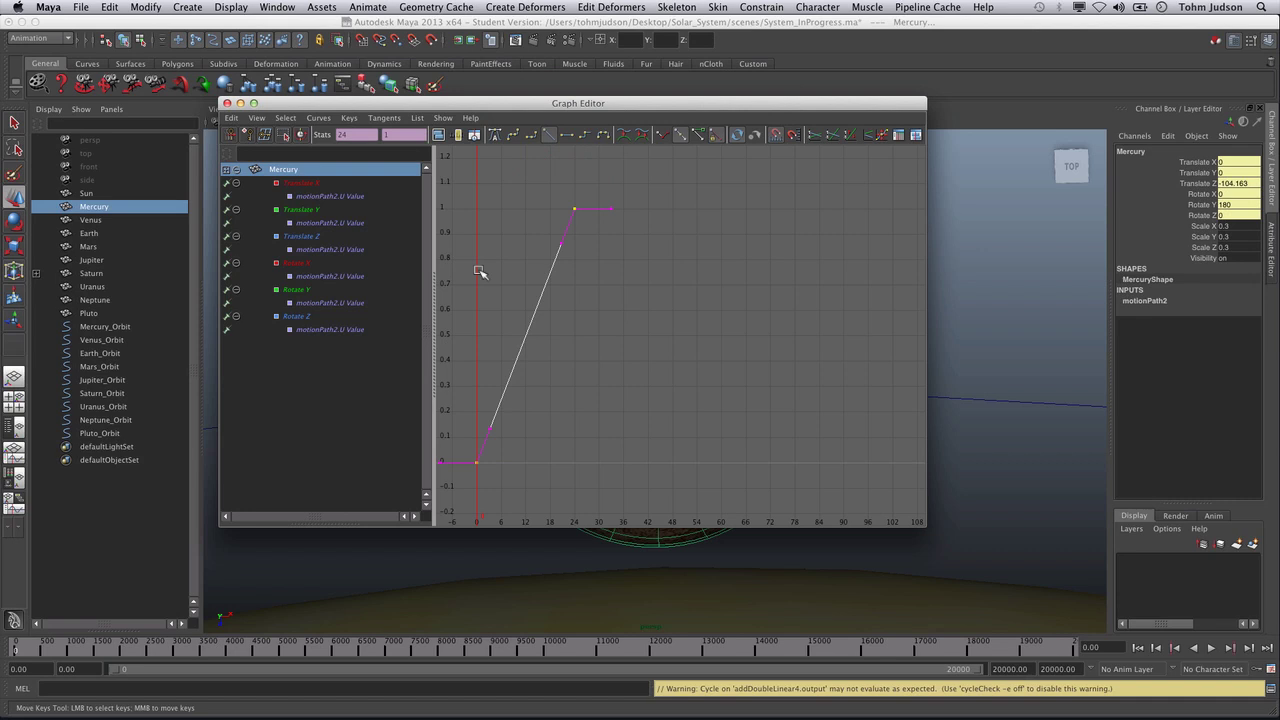
# Set the post-infinity behaviour of Mercury's motion path curve to Cycle and close the Graph Editor
pyautogui.click(318, 118)
pyautogui.moveTo(331, 154)
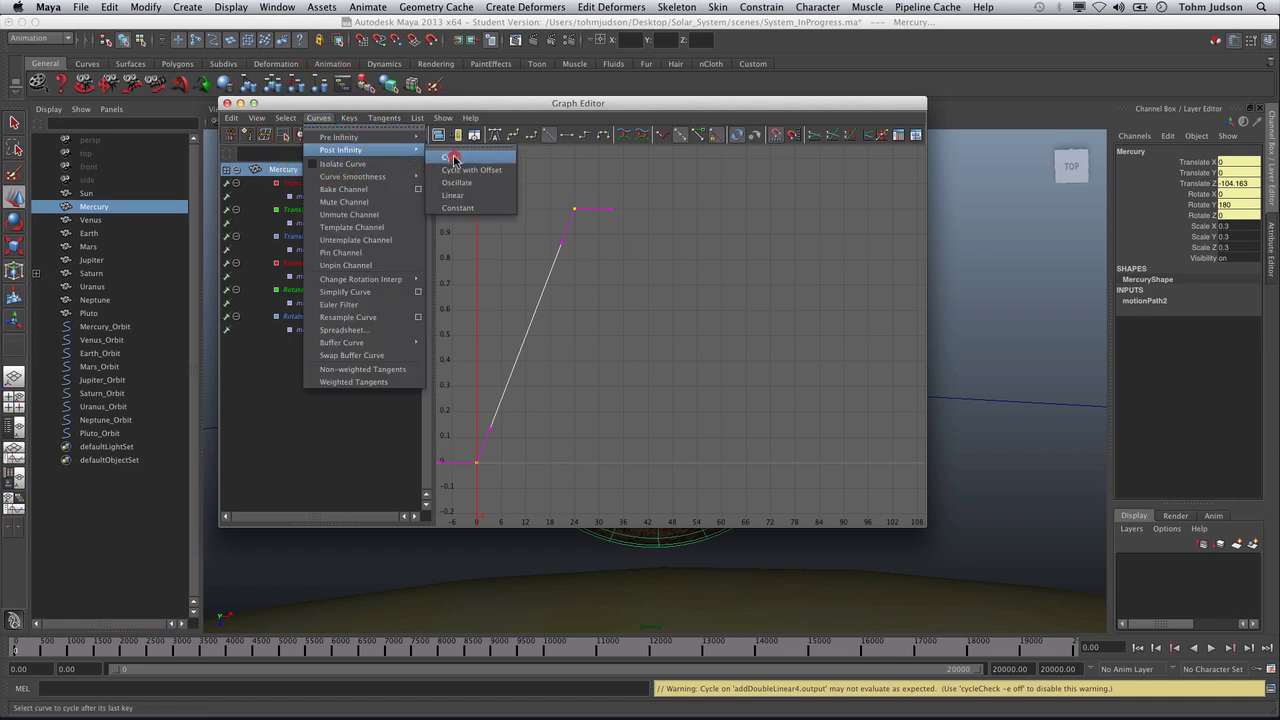
pyautogui.click(455, 157)
pyautogui.click(227, 103)
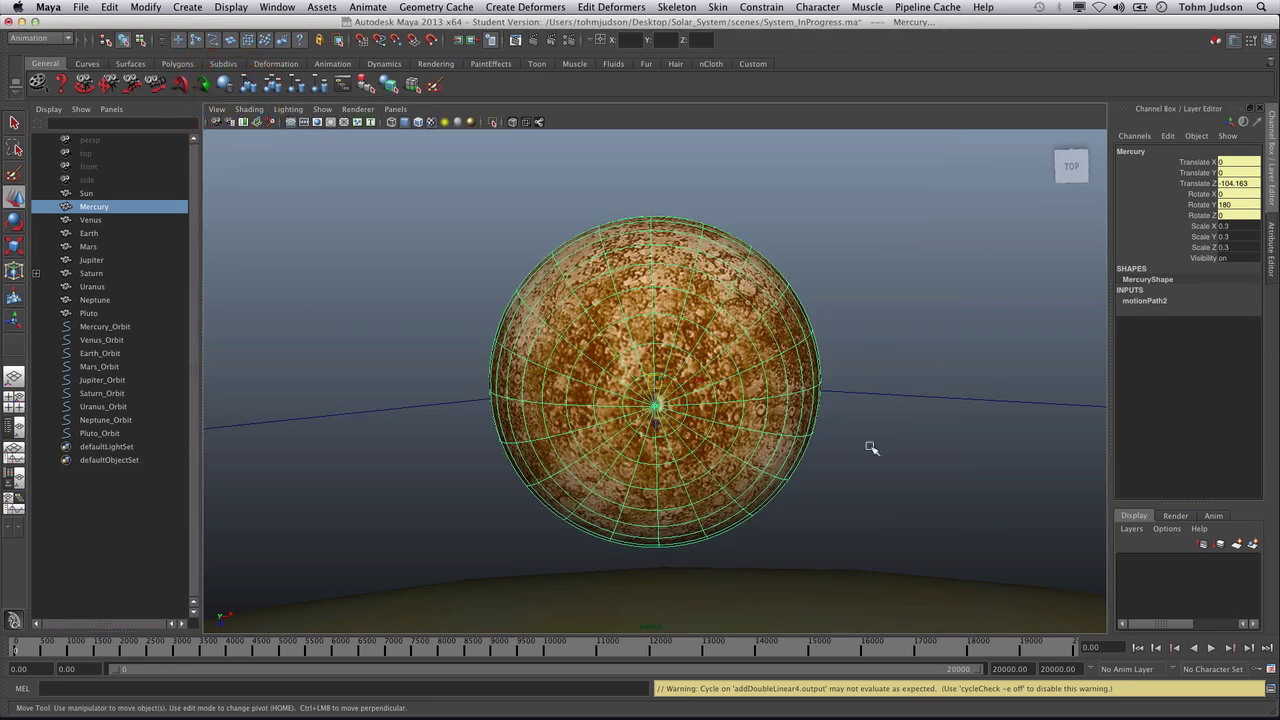
# Play the animation with the Sun framed in view to check Mercury's motion around it, and stop playback
pyautogui.click(1211, 648)
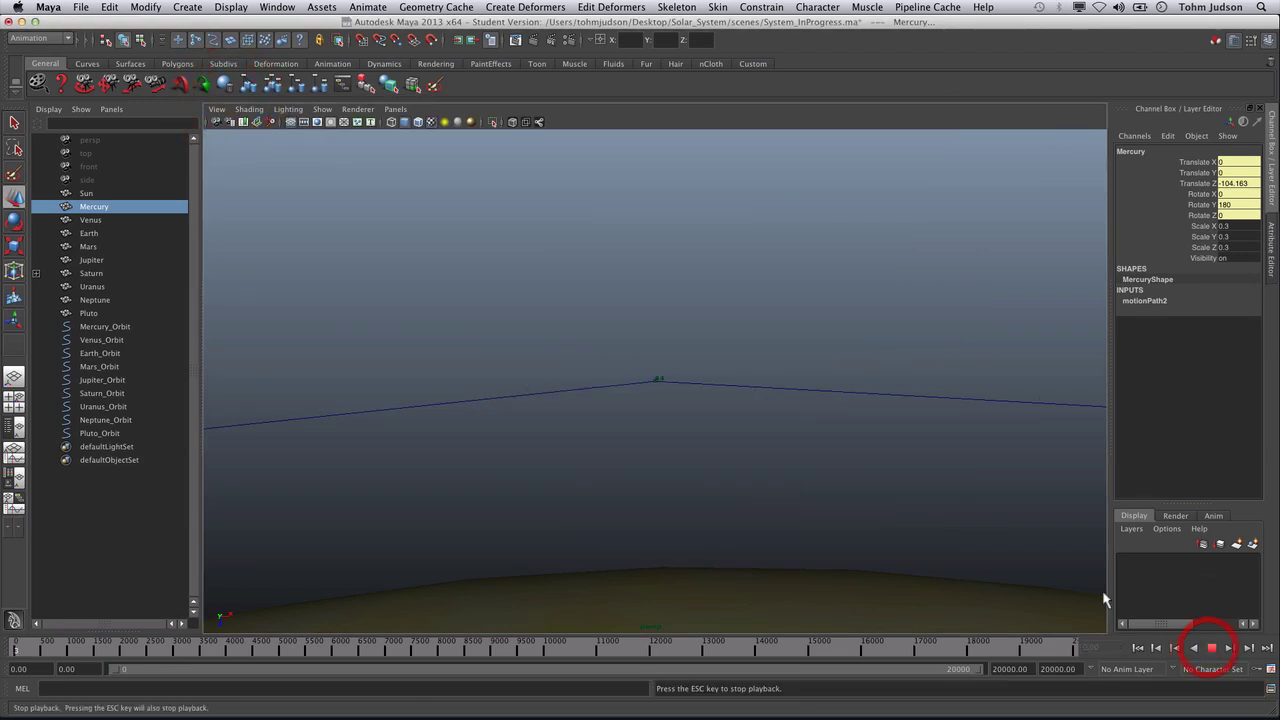
pyautogui.click(90, 193)
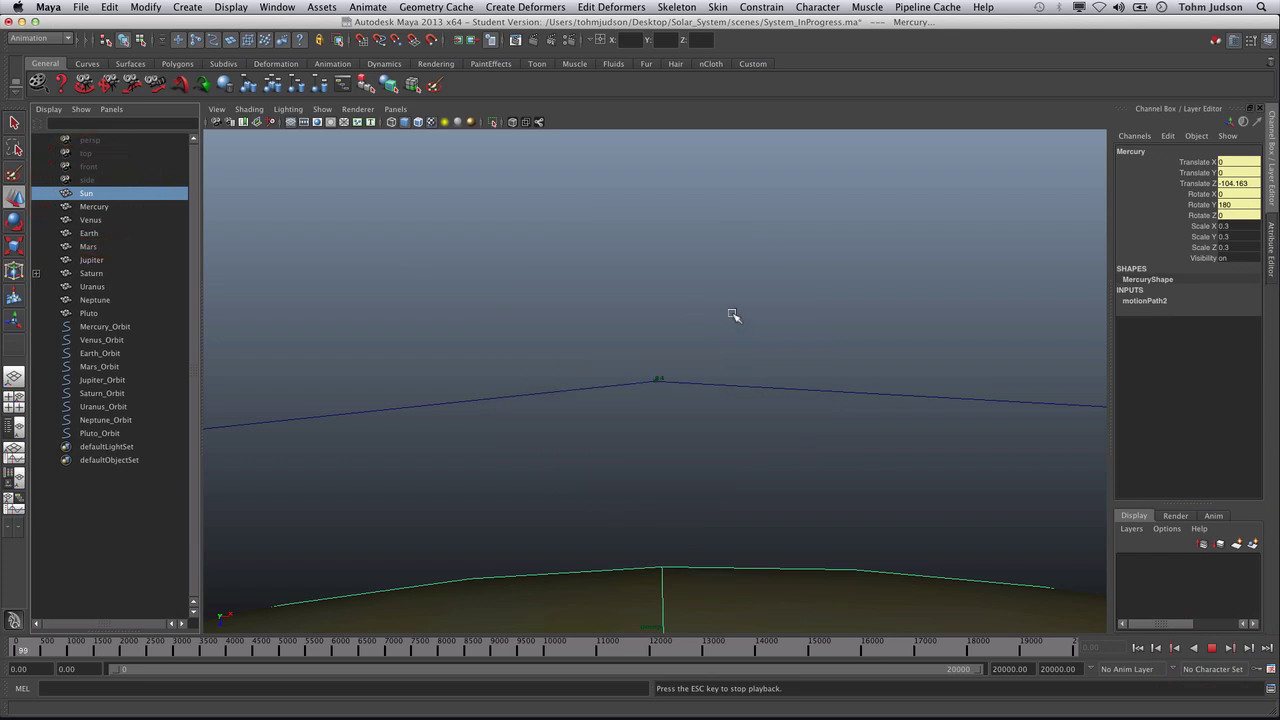
pyautogui.press('f')
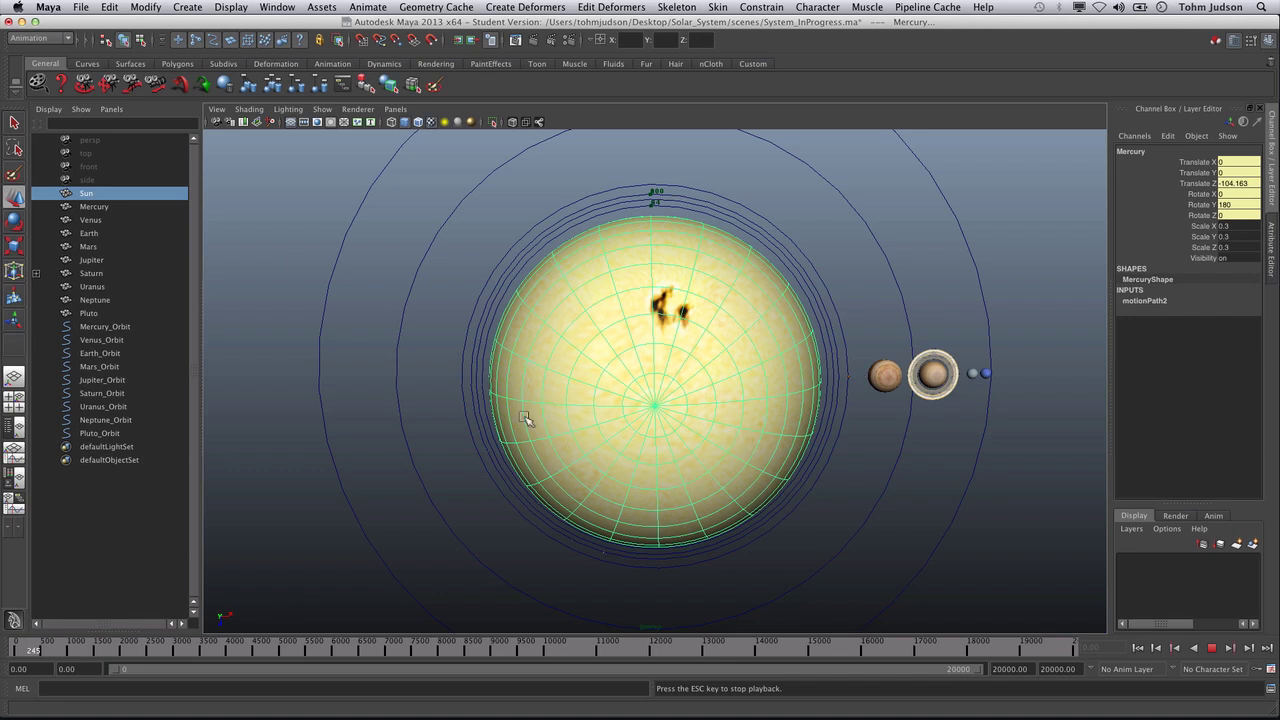
pyautogui.press('Escape')
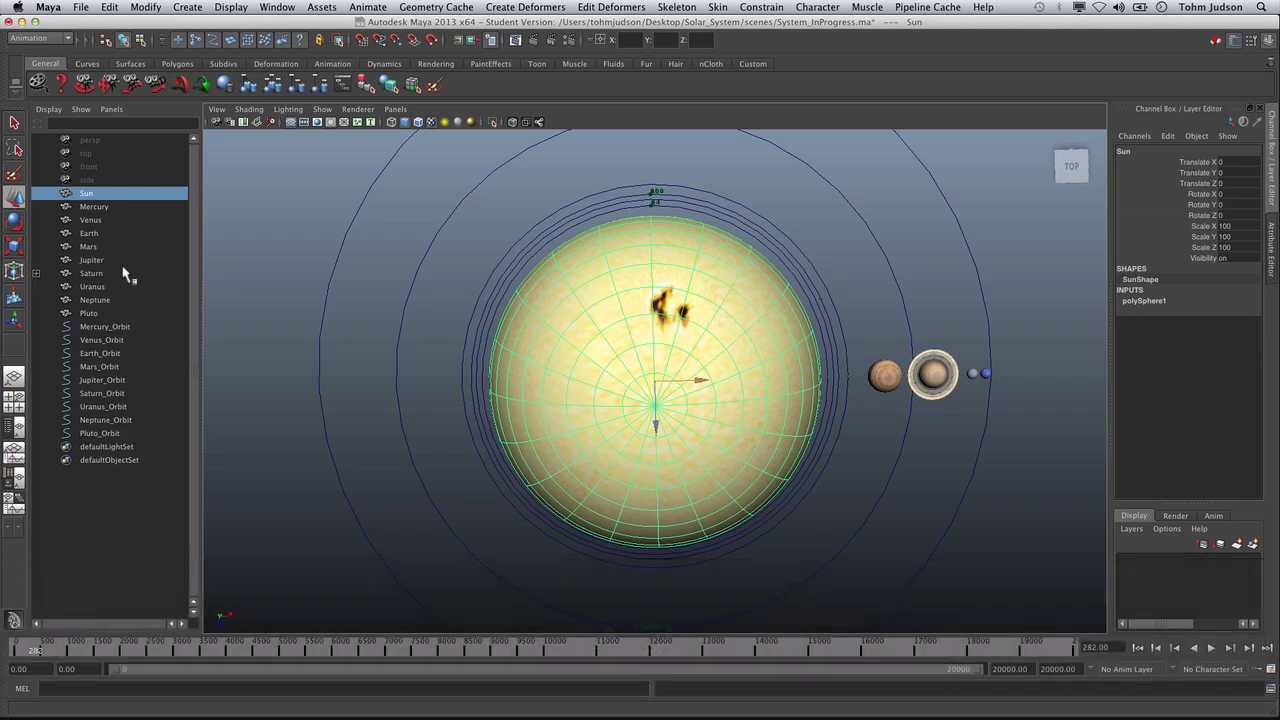
pyautogui.click(92, 220)
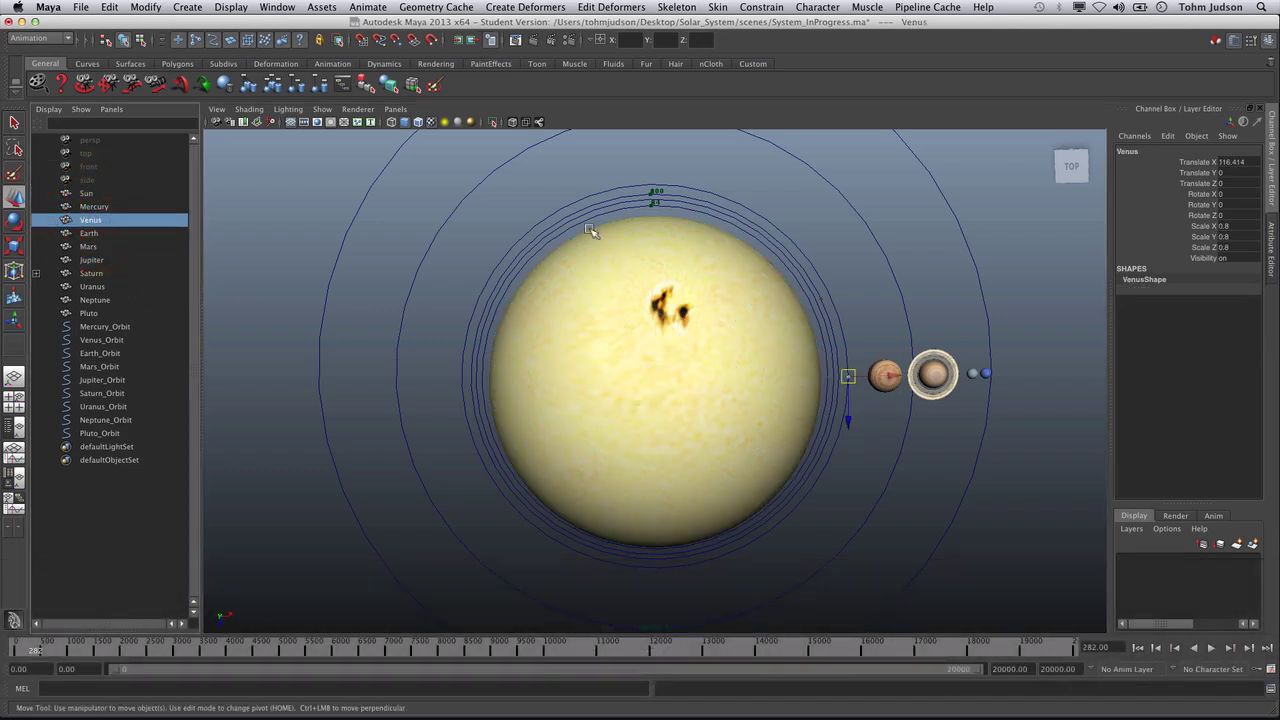
pyautogui.click(364, 5)
pyautogui.press('Escape')
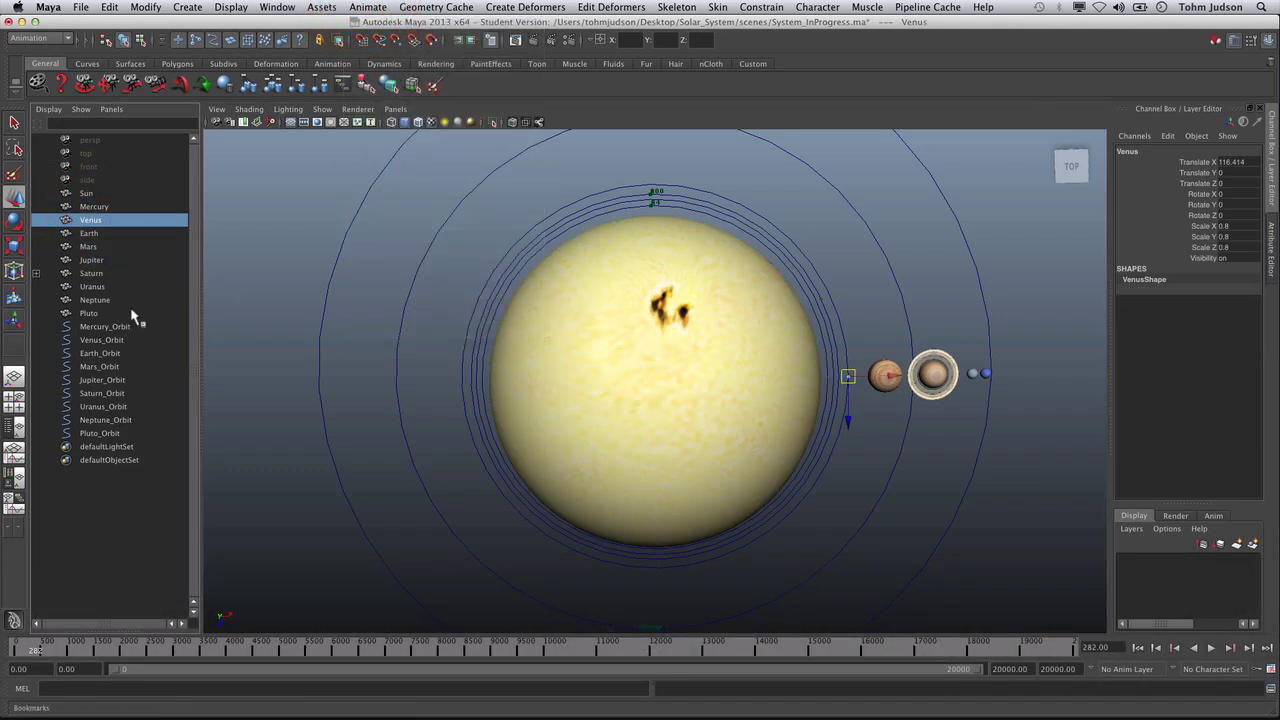
pyautogui.keyDown('super'); pyautogui.click(122, 341); pyautogui.keyUp('super')
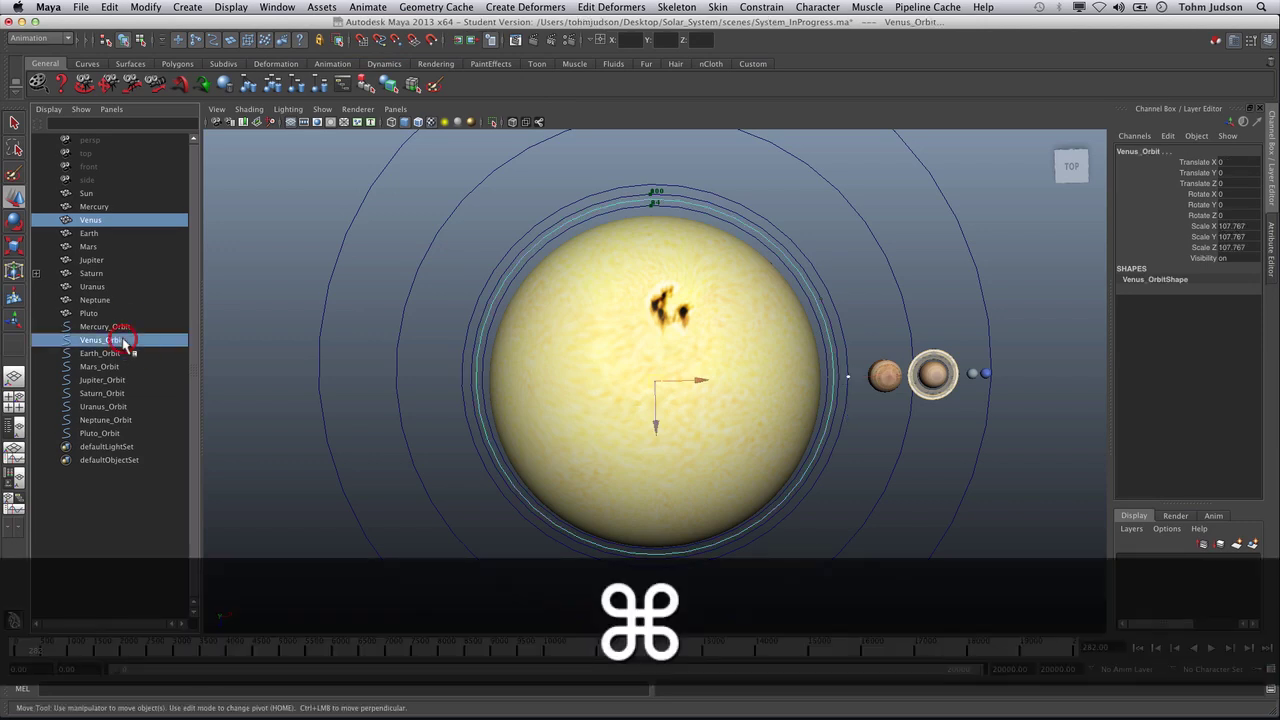
pyautogui.keyDown('super'); pyautogui.scroll(3, 770, 345); pyautogui.keyUp('super')
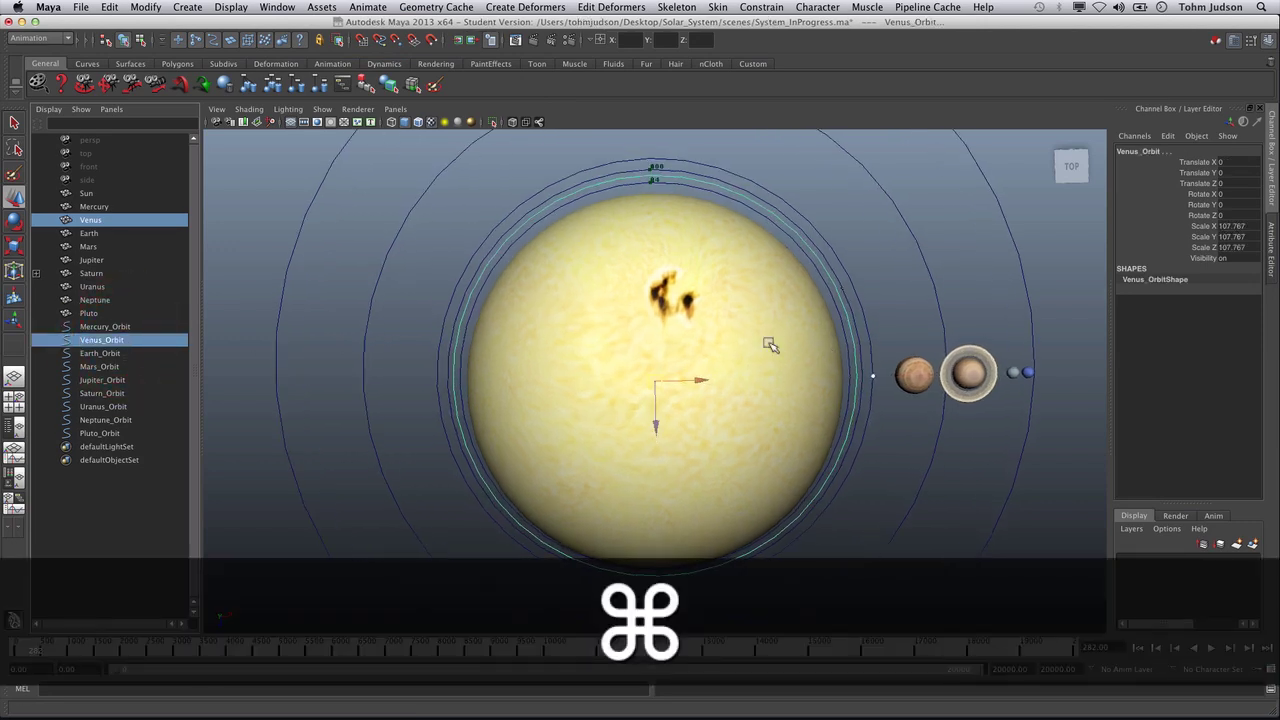
pyautogui.click(243, 249)
# Attach Venus to Venus_Orbit as a motion path with the end time set to 62, and frame Venus on its orbit
pyautogui.click(100, 219)
pyautogui.scroll(3, 740, 337)
pyautogui.press('f')
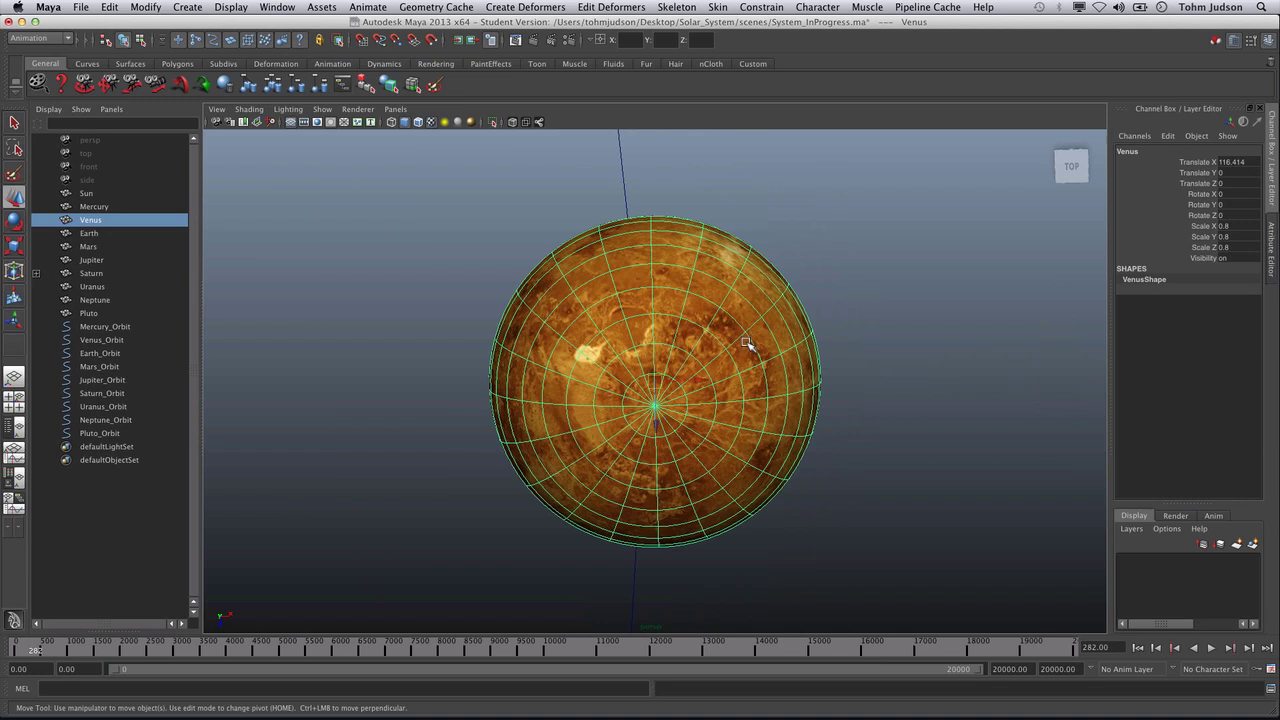
pyautogui.keyDown('super'); pyautogui.click(116, 341); pyautogui.keyUp('super')
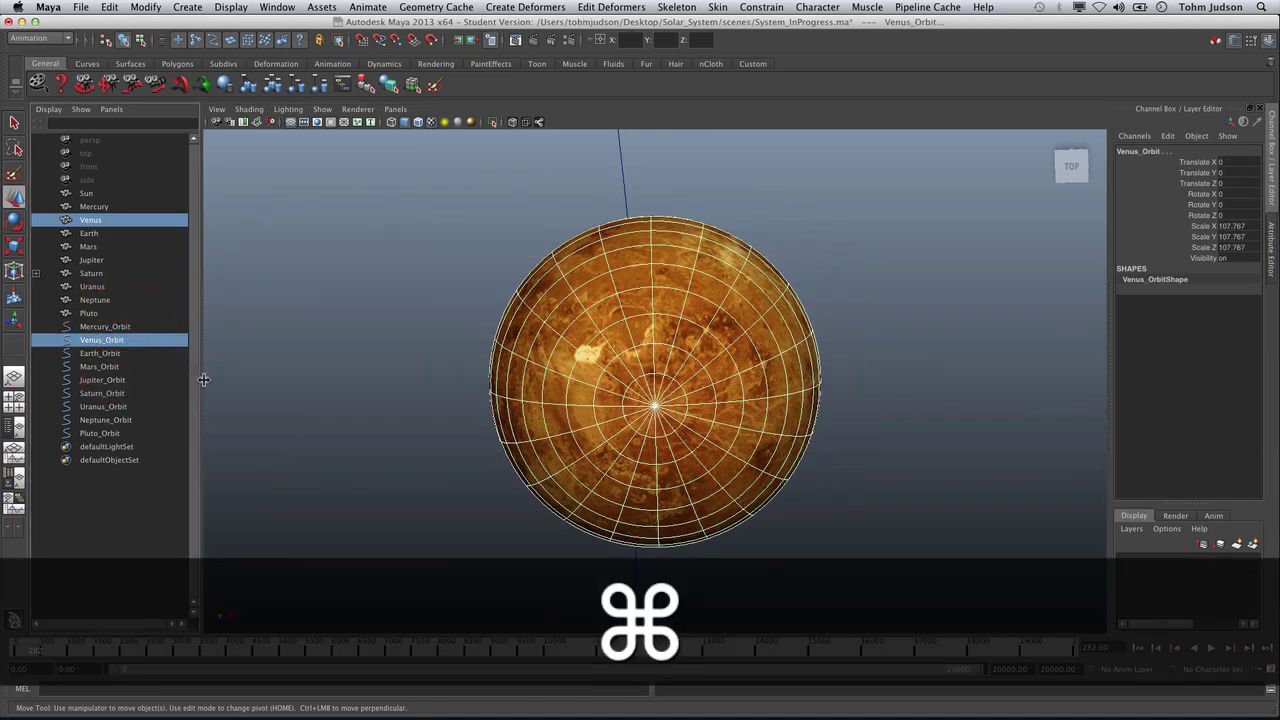
pyautogui.click(367, 7)
pyautogui.moveTo(419, 279)
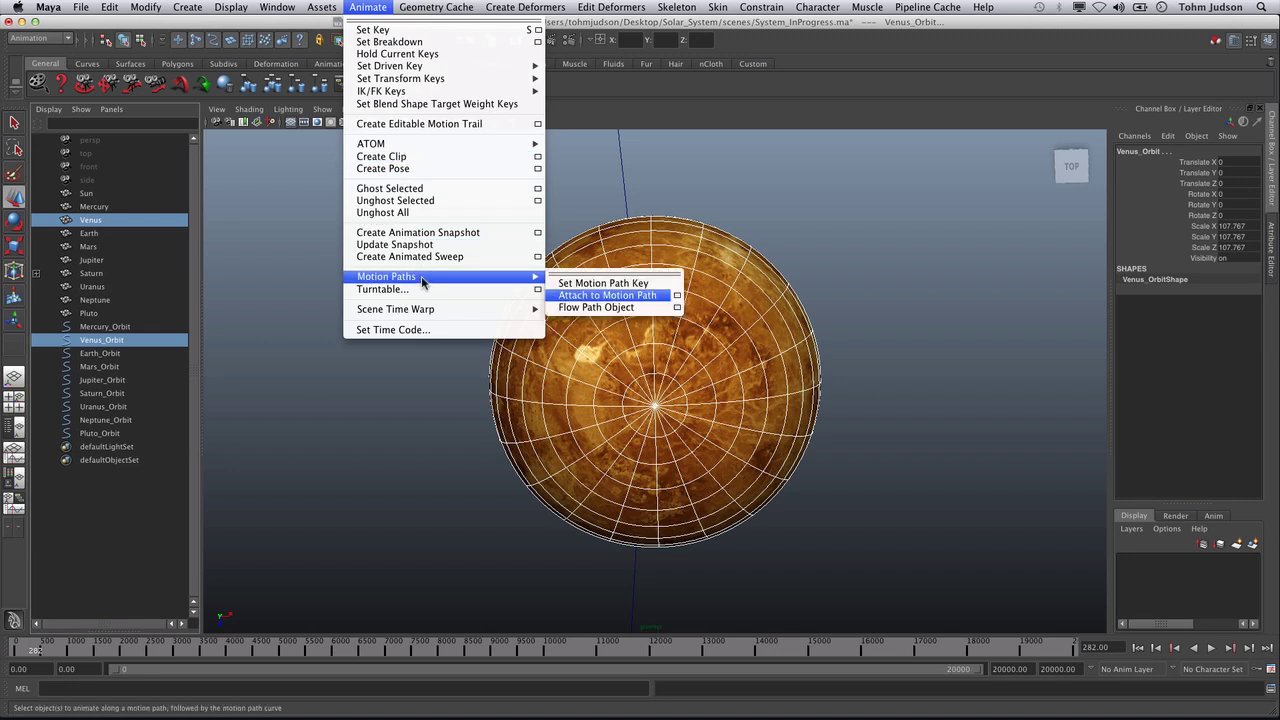
pyautogui.click(677, 297)
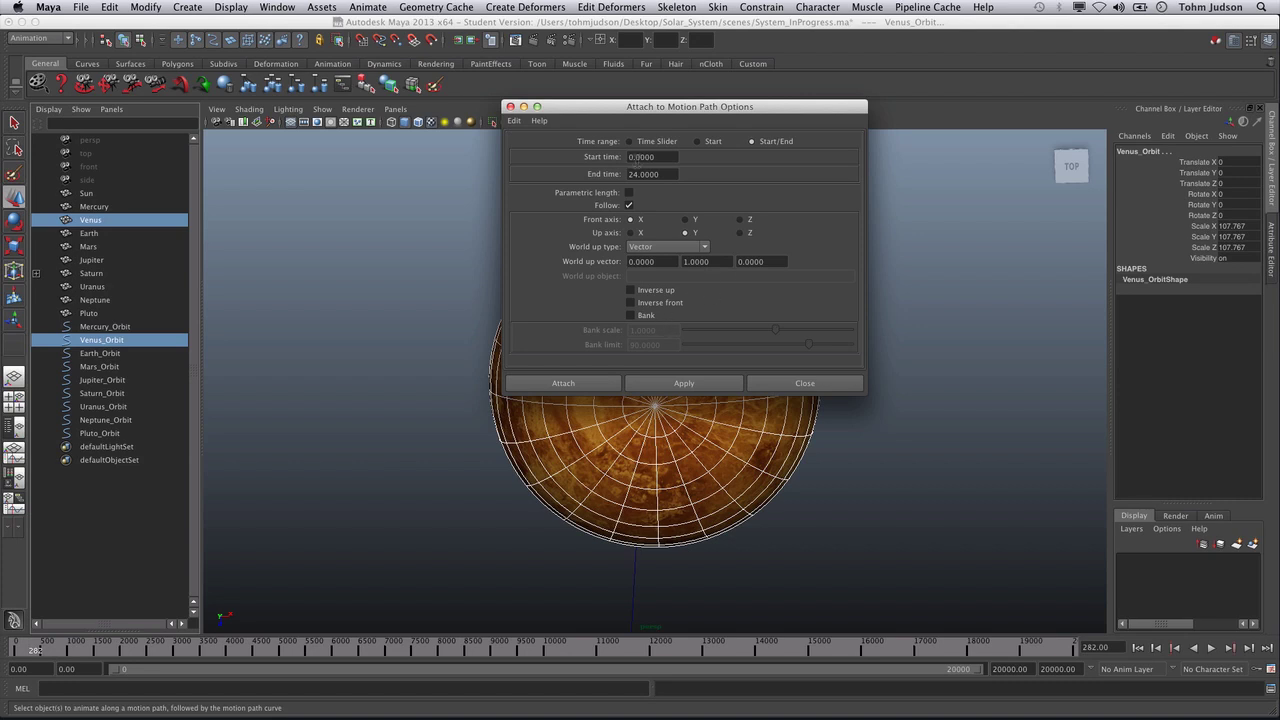
pyautogui.press('Tab')
pyautogui.write('62')
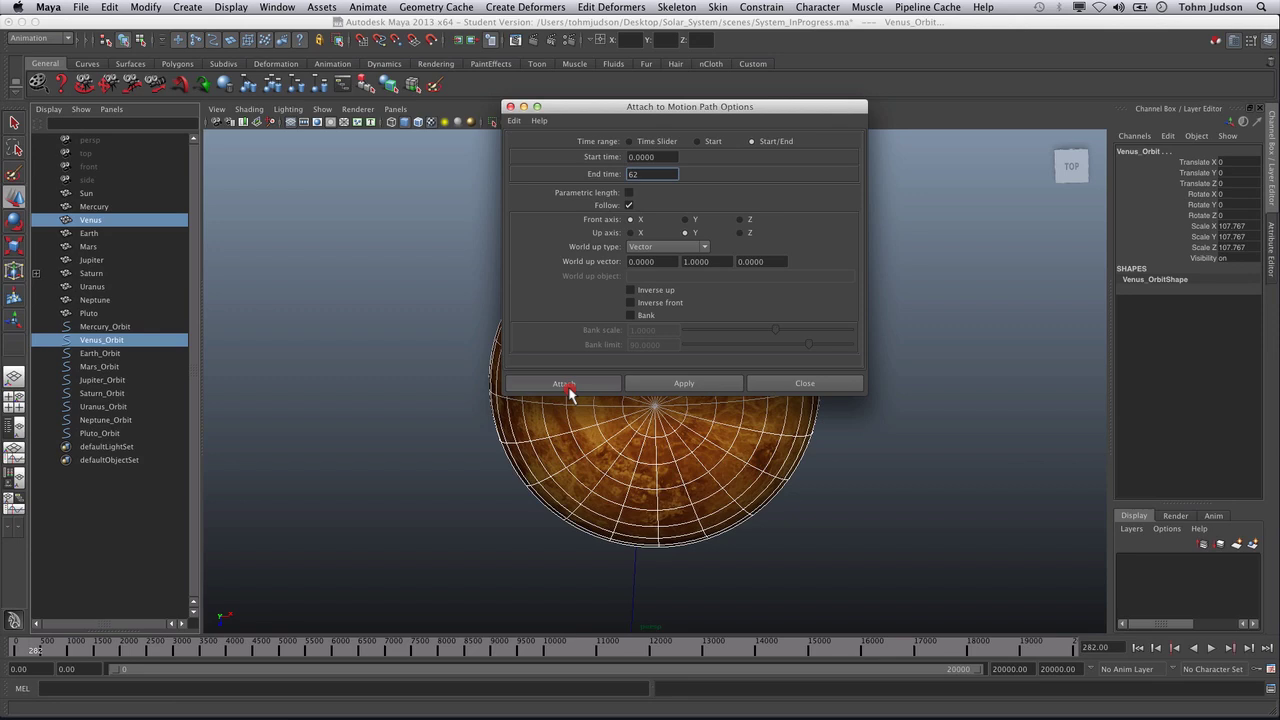
pyautogui.click(566, 385)
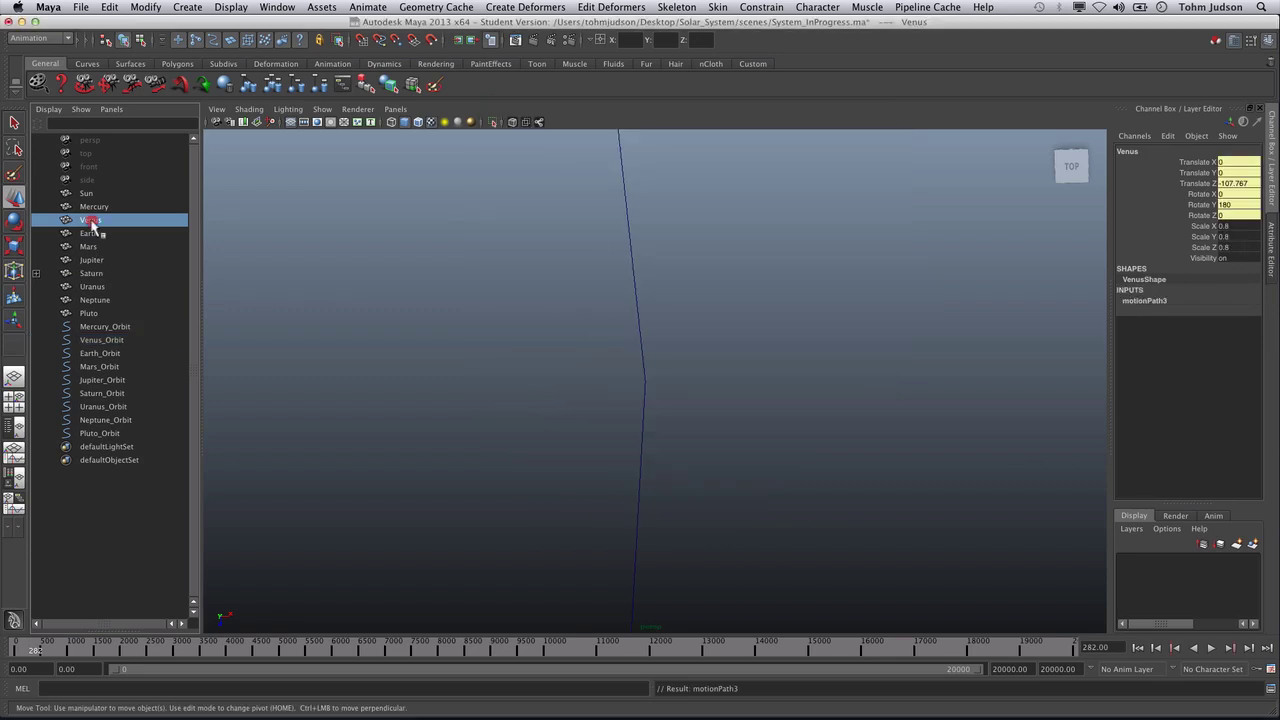
pyautogui.press('f')
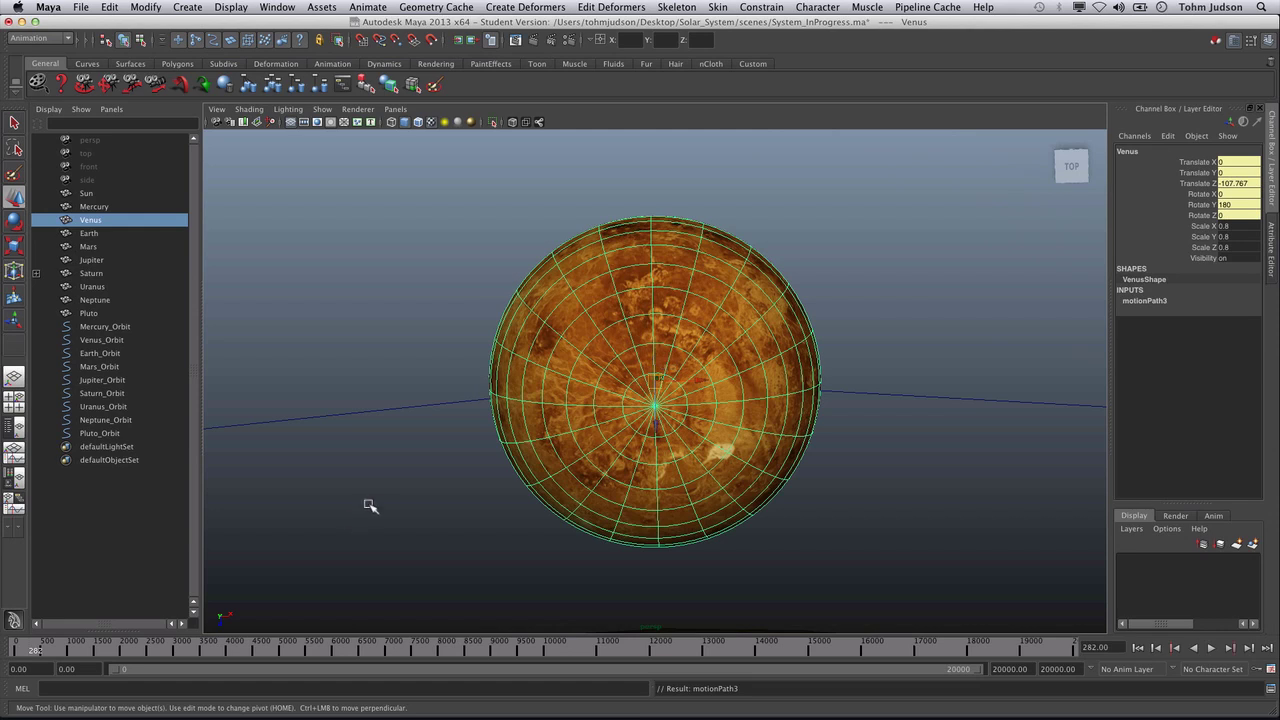
# Open Venus's motion path curve in the Graph Editor and give all its keys linear tangents
pyautogui.click(318, 7)
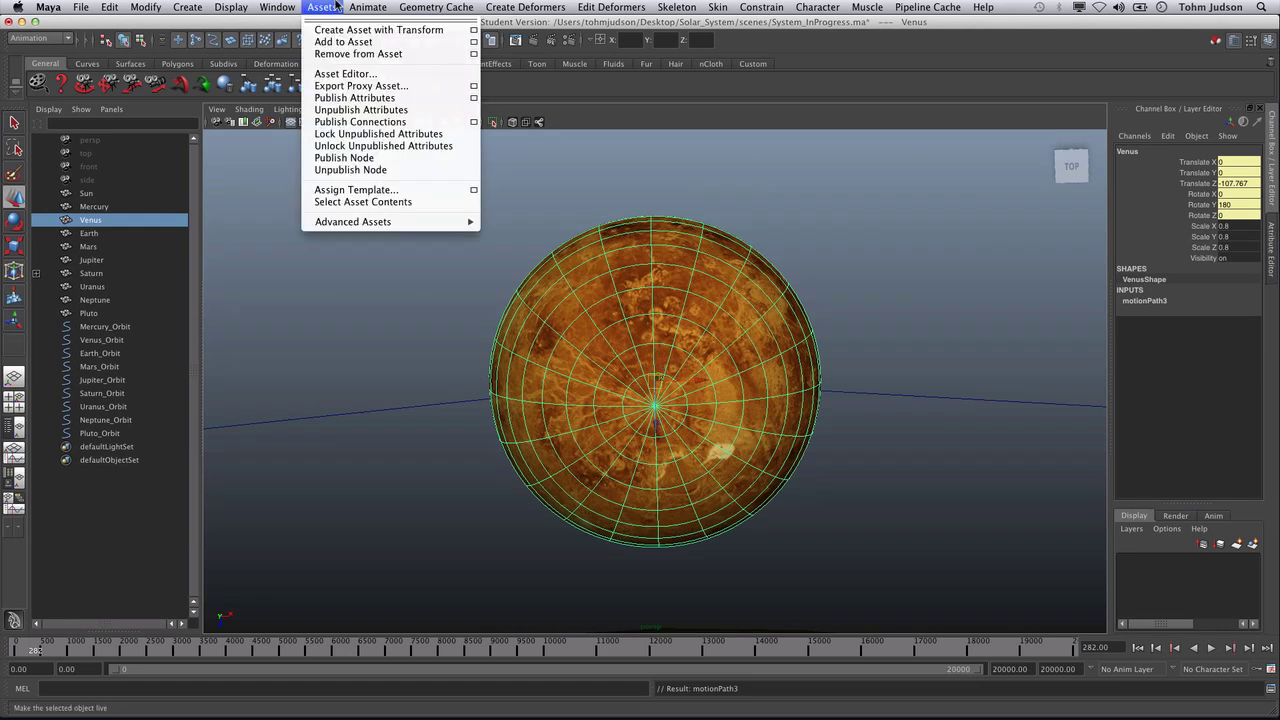
pyautogui.moveTo(278, 7)
pyautogui.moveTo(302, 55)
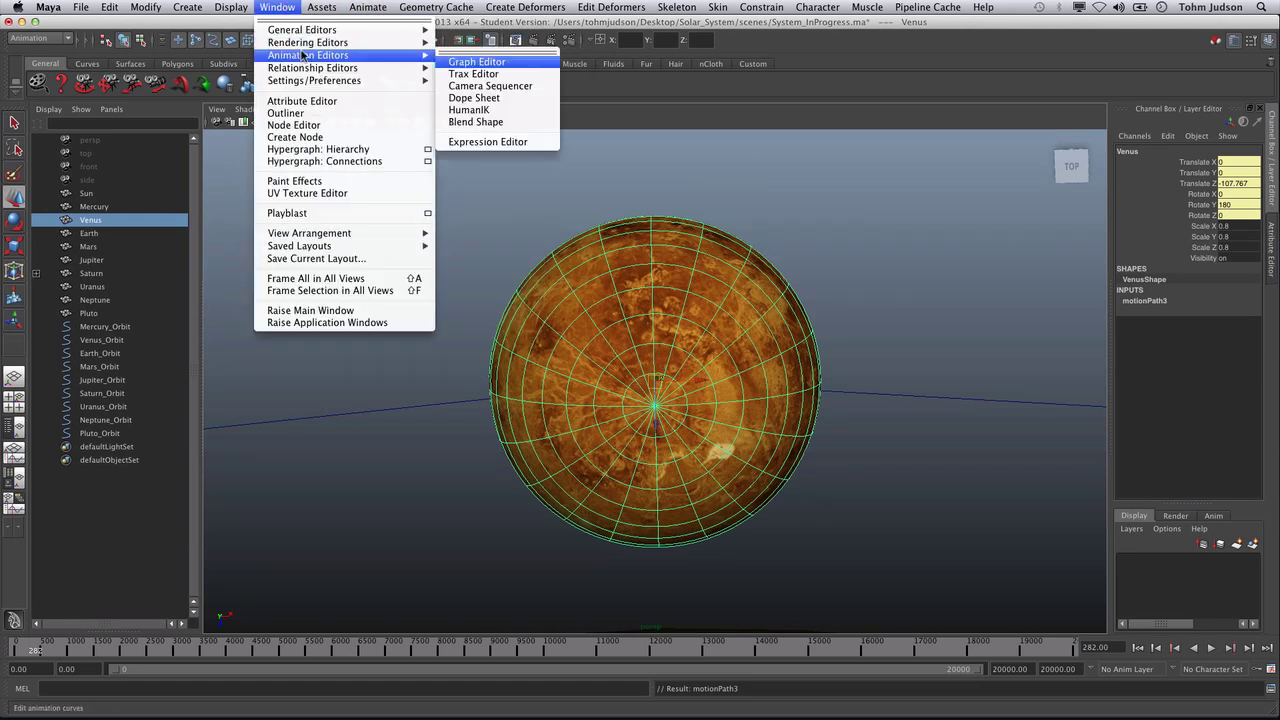
pyautogui.click(477, 62)
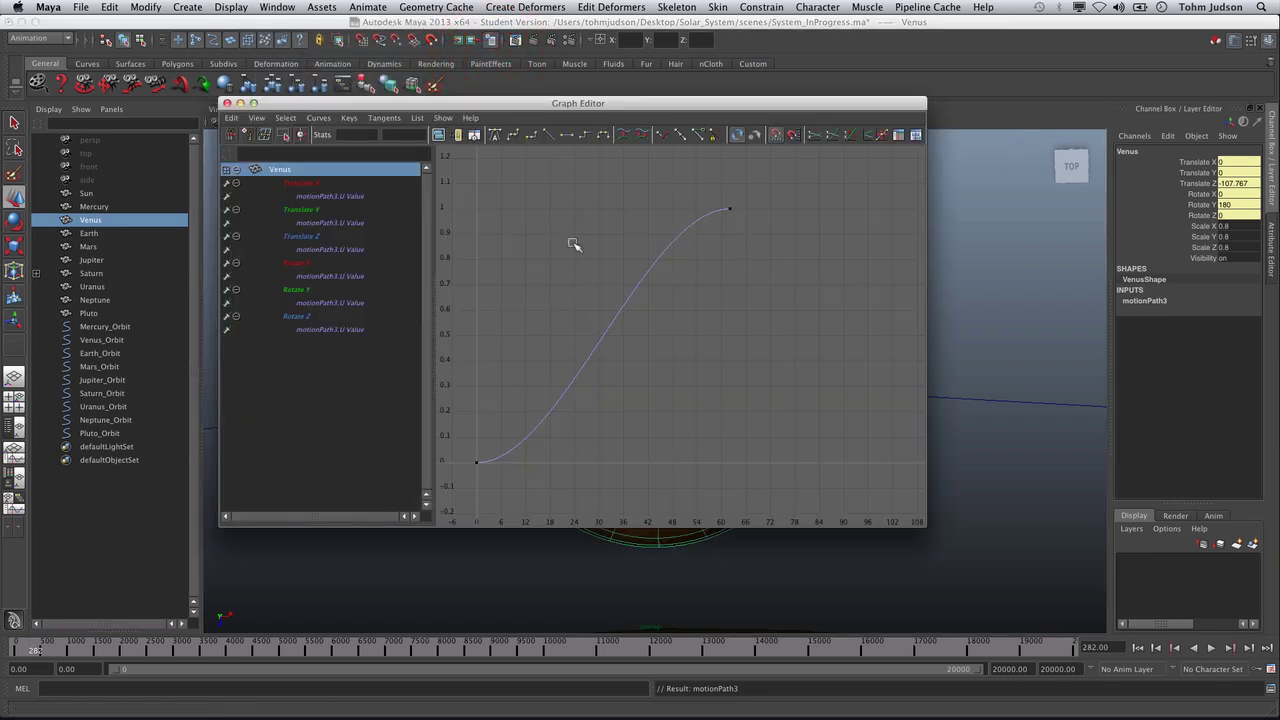
pyautogui.moveTo(461, 168); pyautogui.dragTo(816, 490)
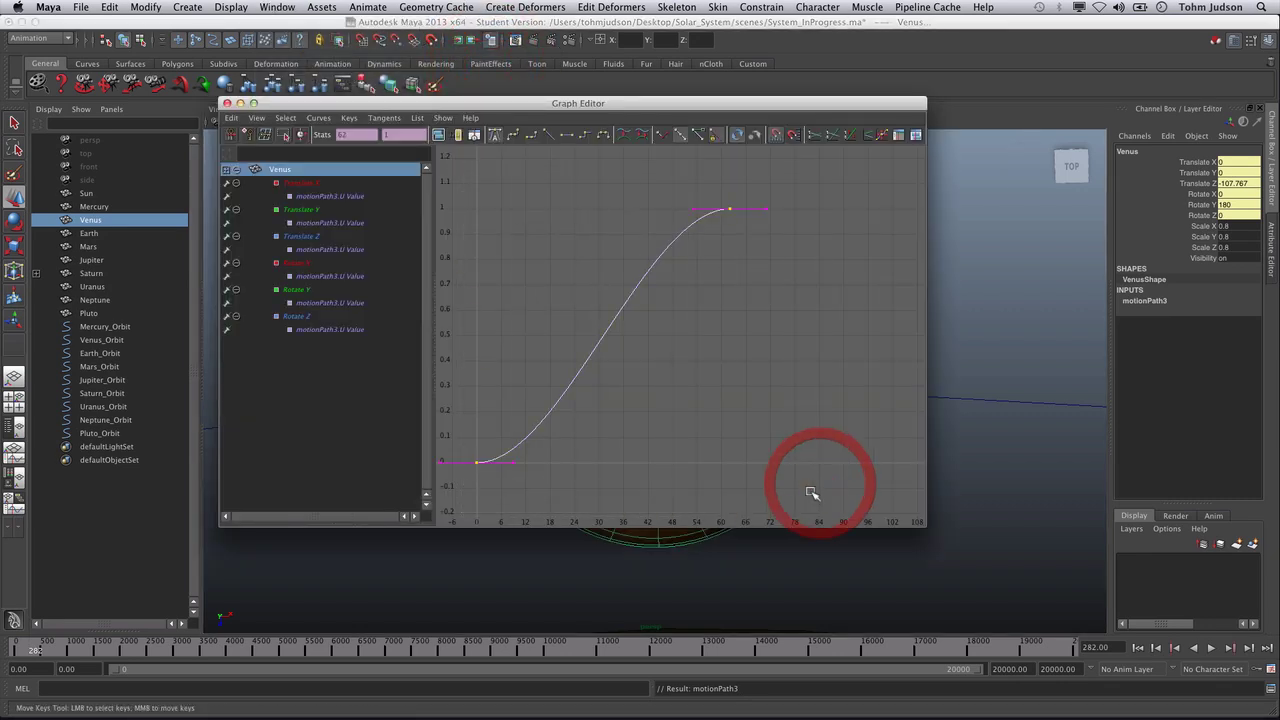
pyautogui.click(549, 135)
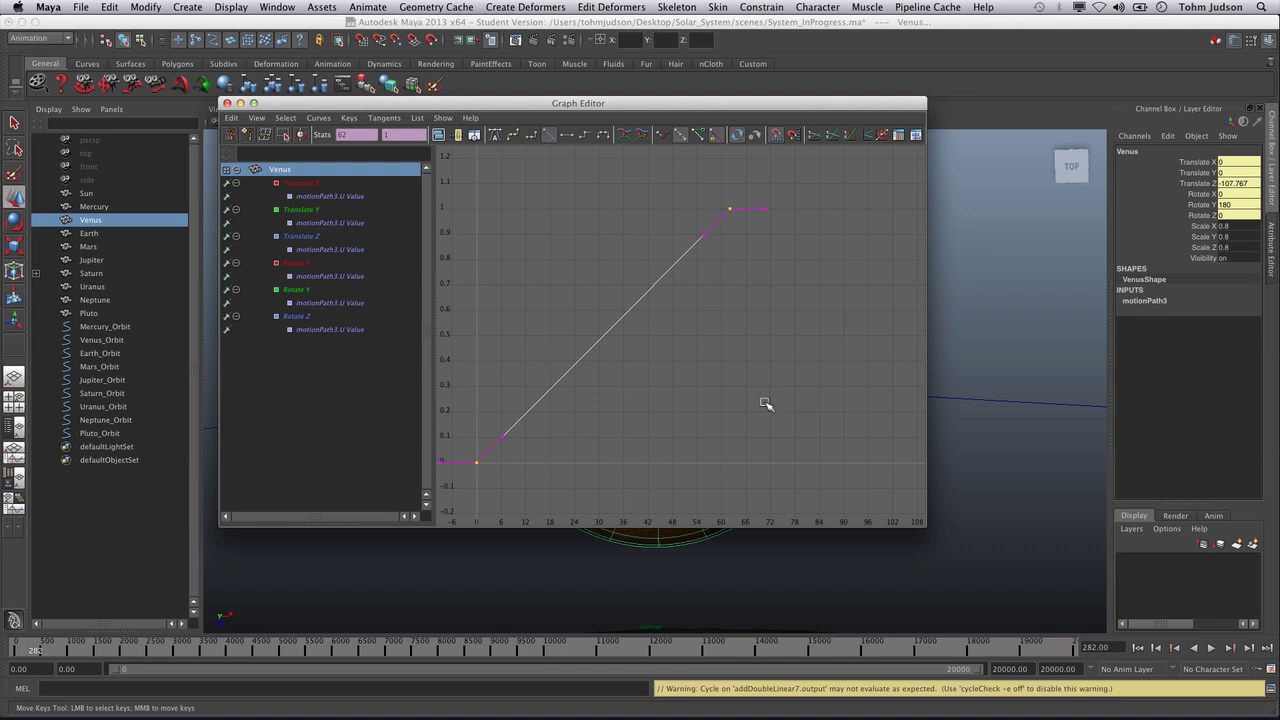
# Set the post-infinity behaviour of Venus's motion path curve to Cycle and close the Graph Editor
pyautogui.click(318, 118)
pyautogui.moveTo(328, 151)
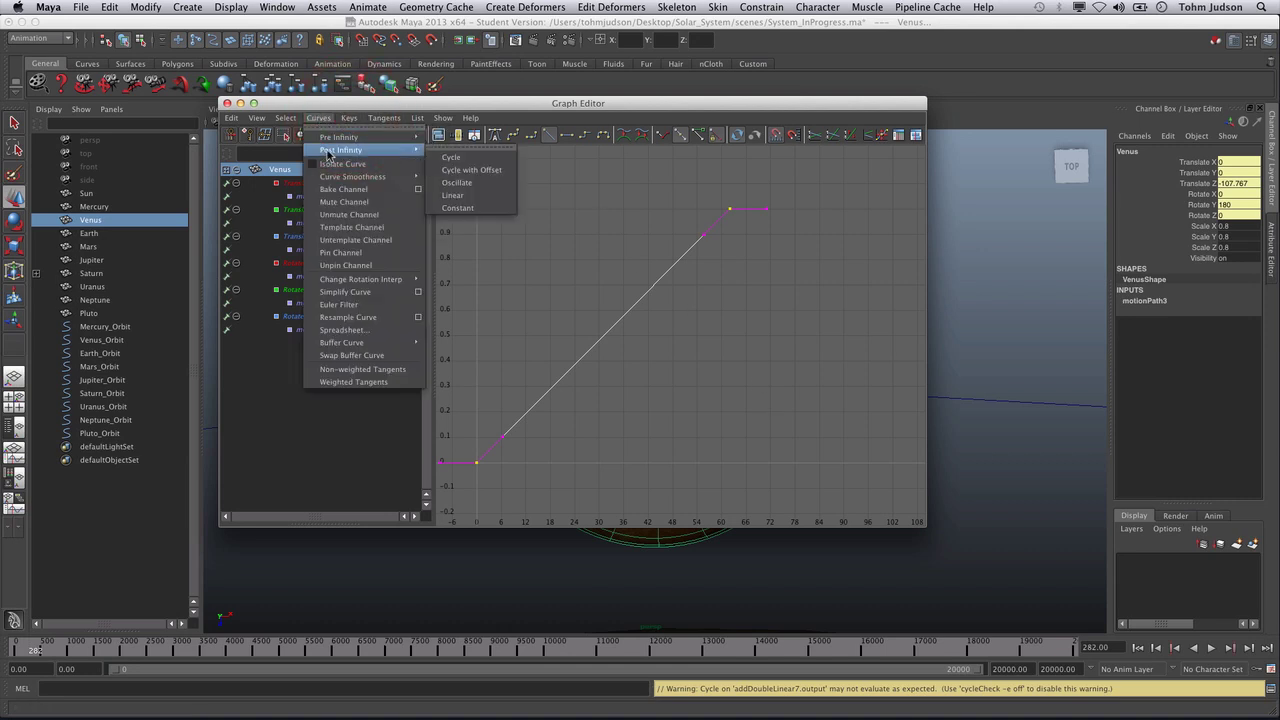
pyautogui.click(483, 162)
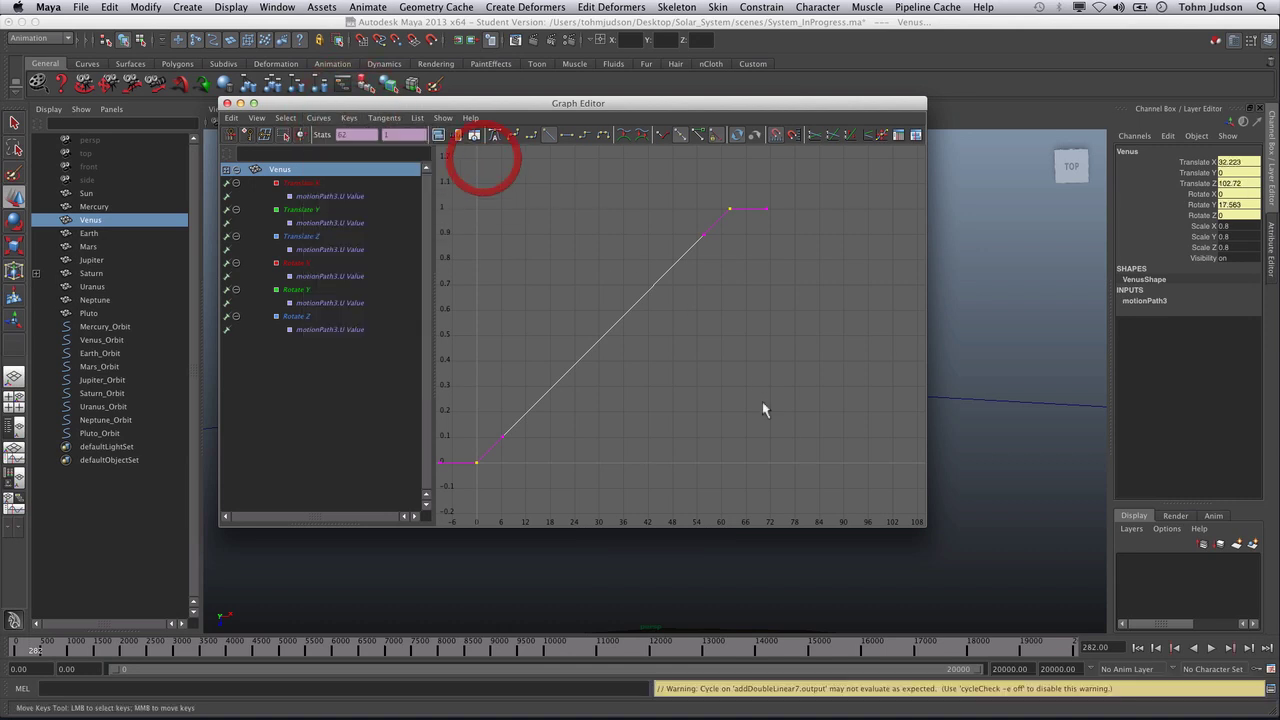
pyautogui.click(228, 104)
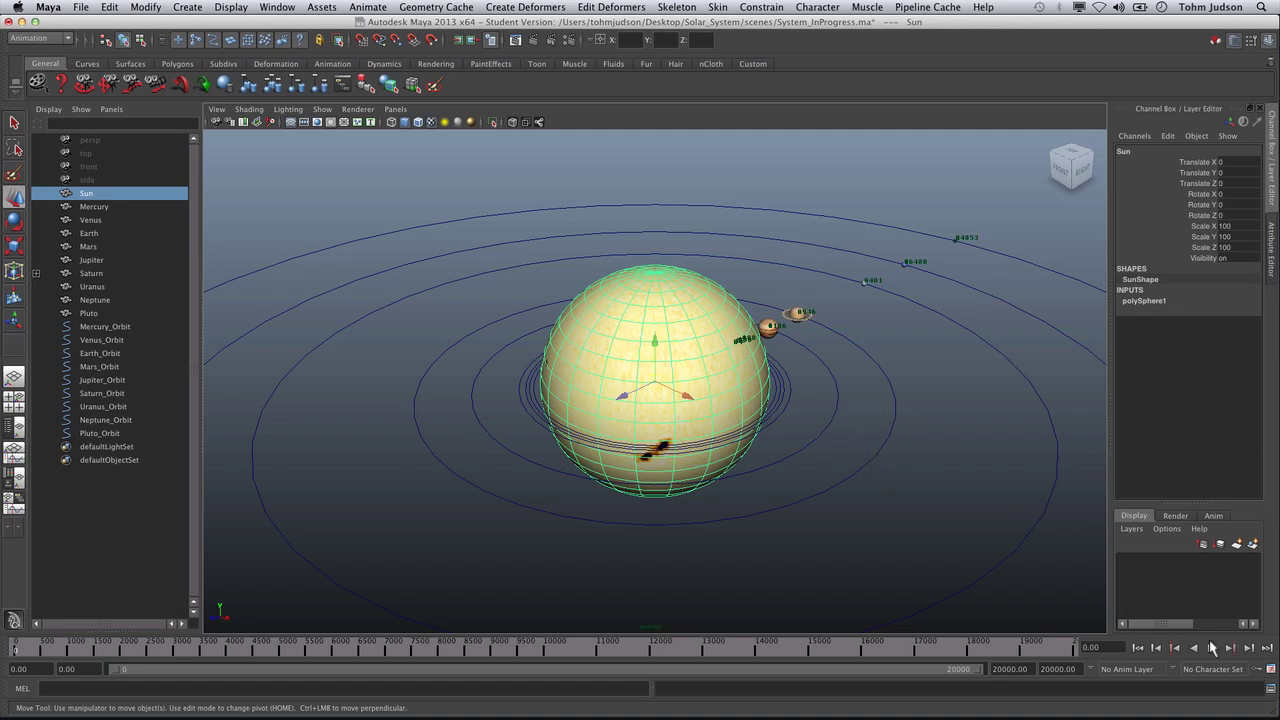
# Play the animation from frame 0 to check the planets' motion around the Sun, and stop playback
pyautogui.click(1138, 648)
pyautogui.click(1212, 648)
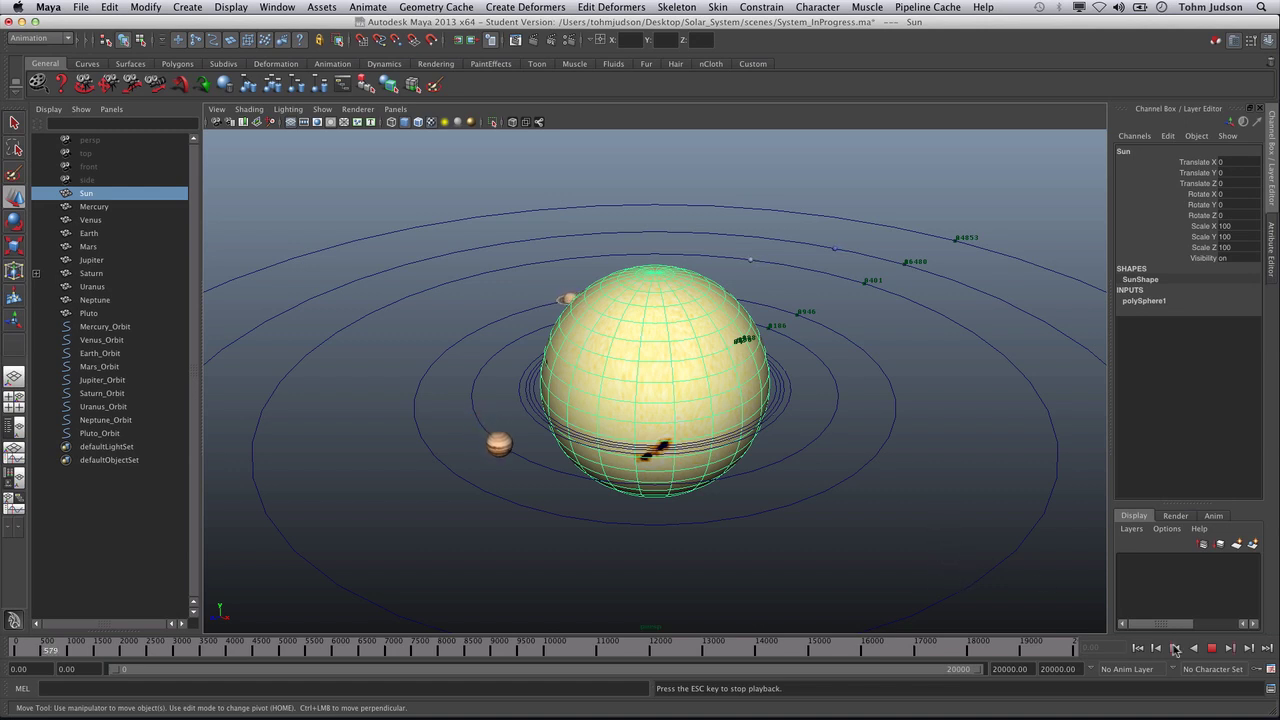
pyautogui.press('Escape')
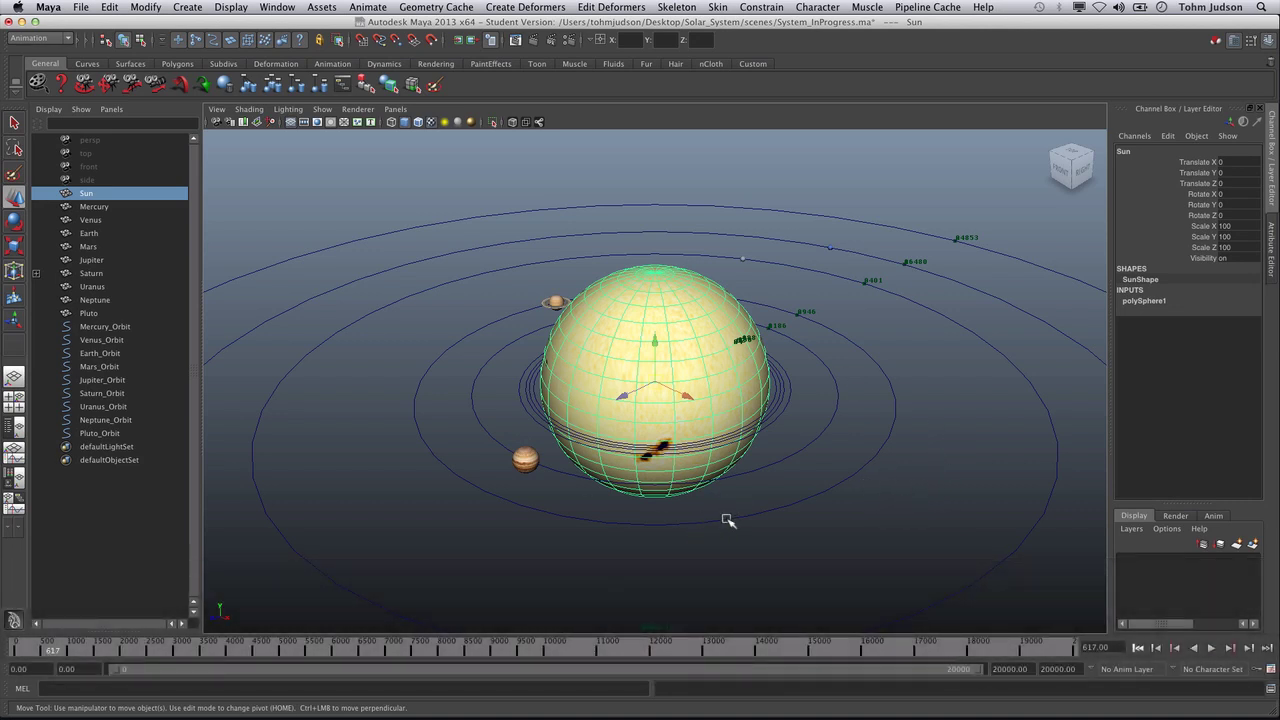
# Return to frame 0 with Earth framed and create a NURBS circle for the Moon's orbit
pyautogui.click(98, 233)
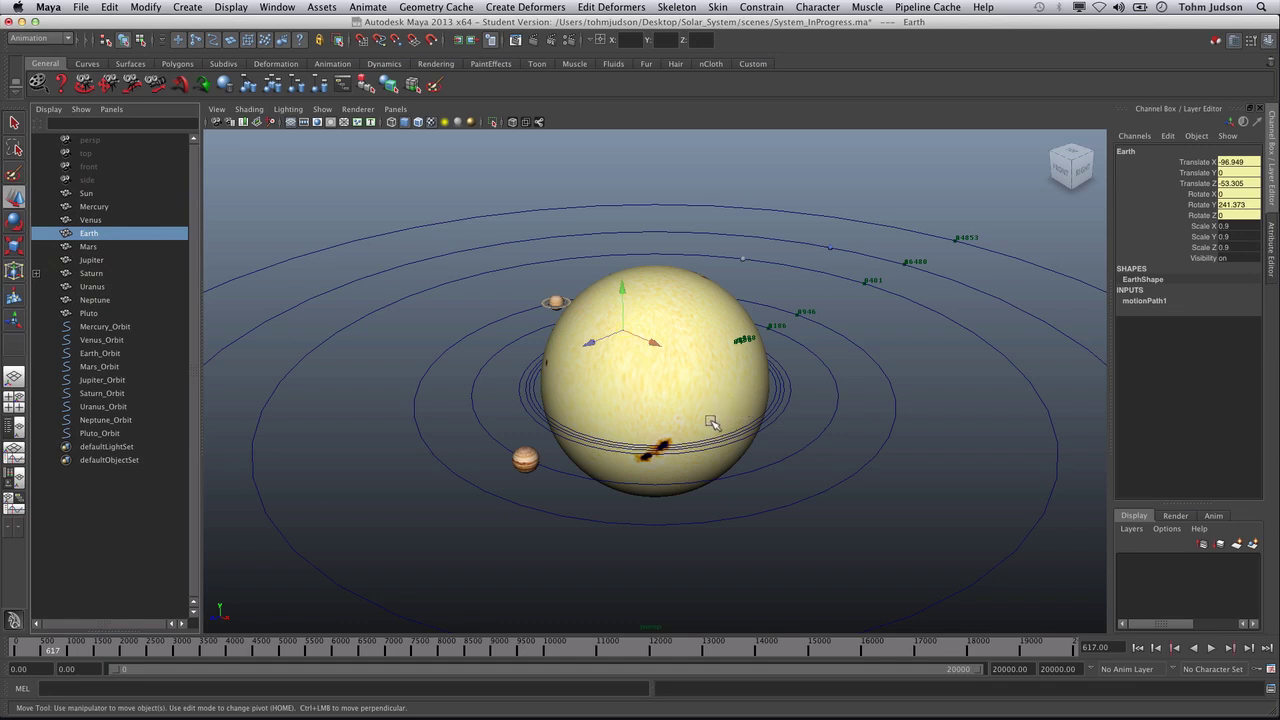
pyautogui.press('f')
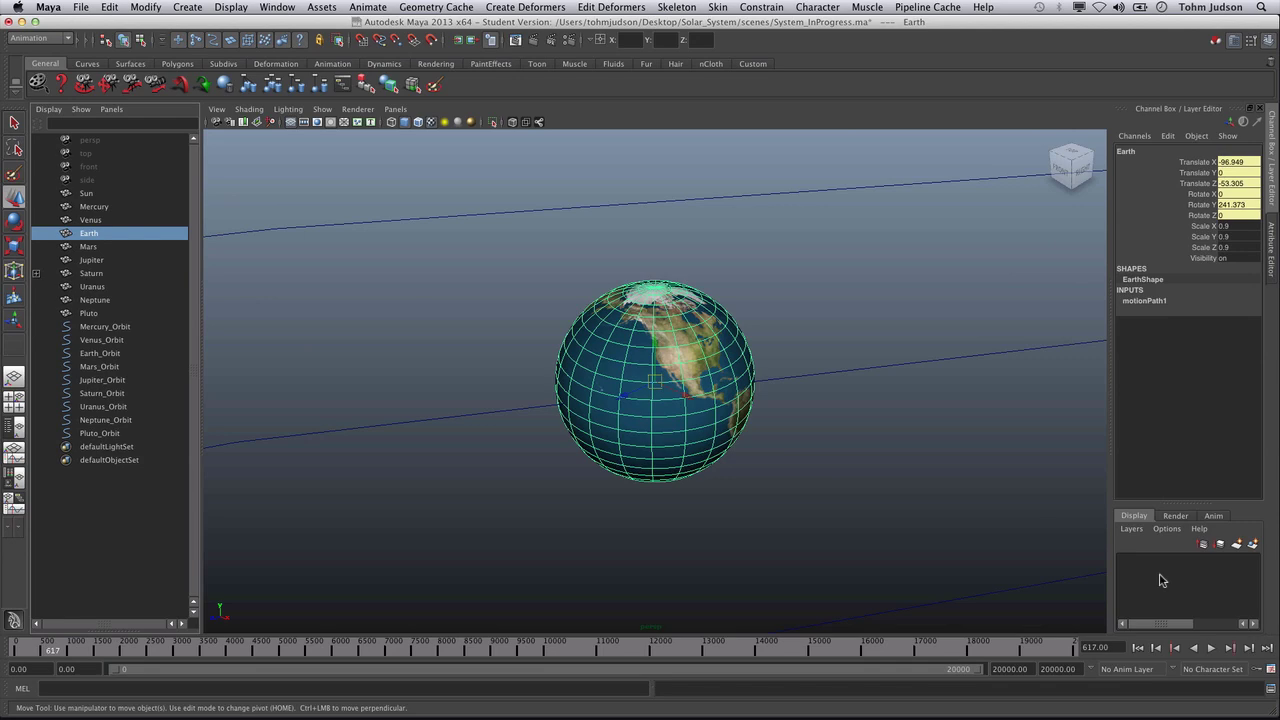
pyautogui.click(1139, 648)
pyautogui.press('f')
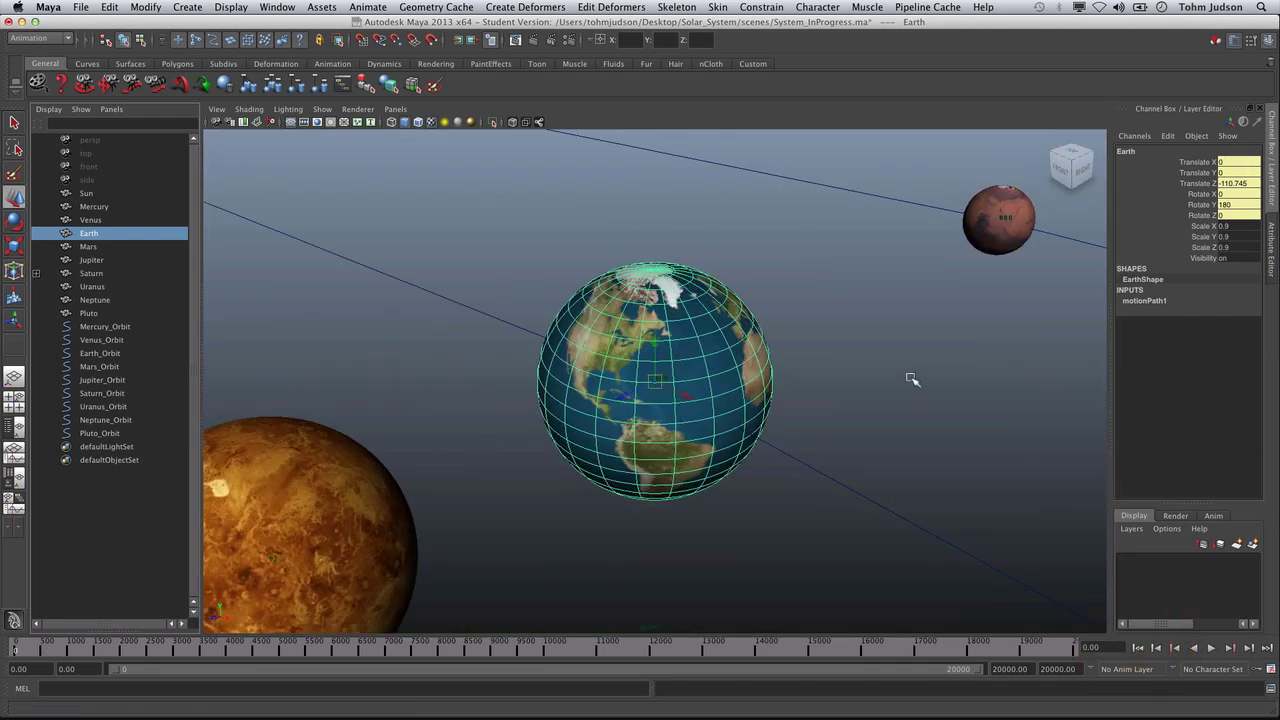
pyautogui.click(187, 7)
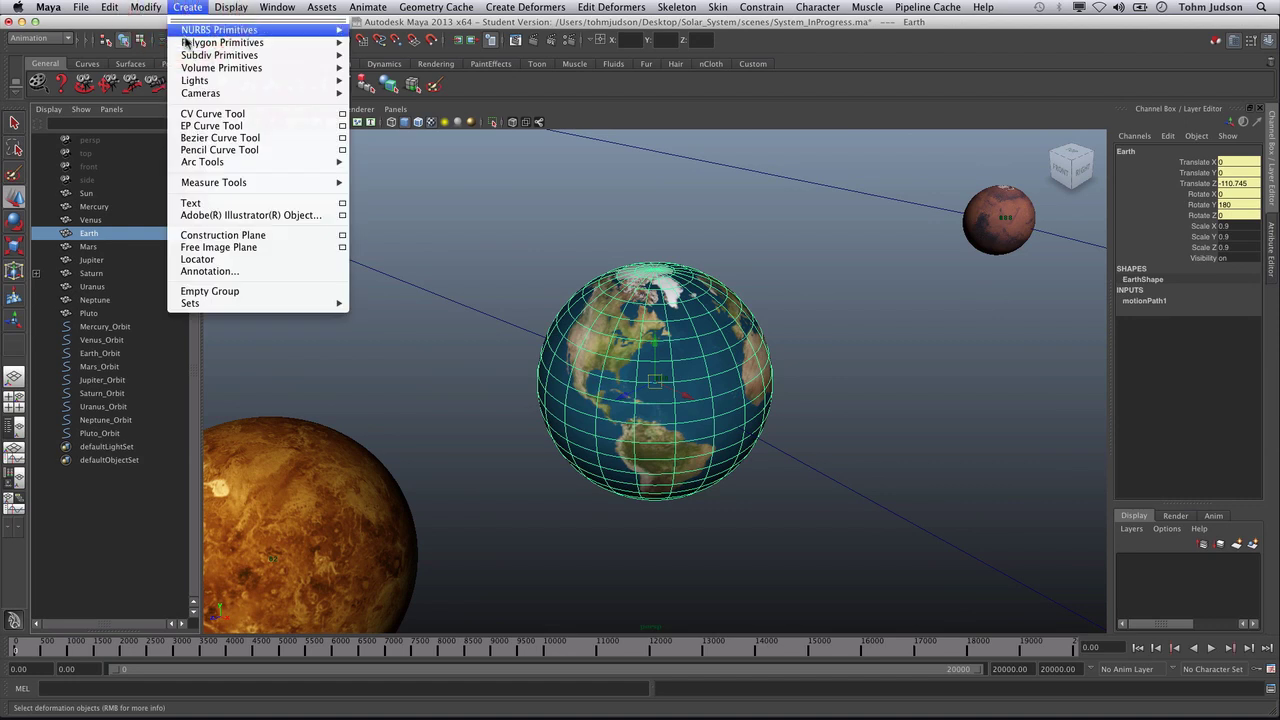
pyautogui.moveTo(187, 32)
pyautogui.click(396, 110)
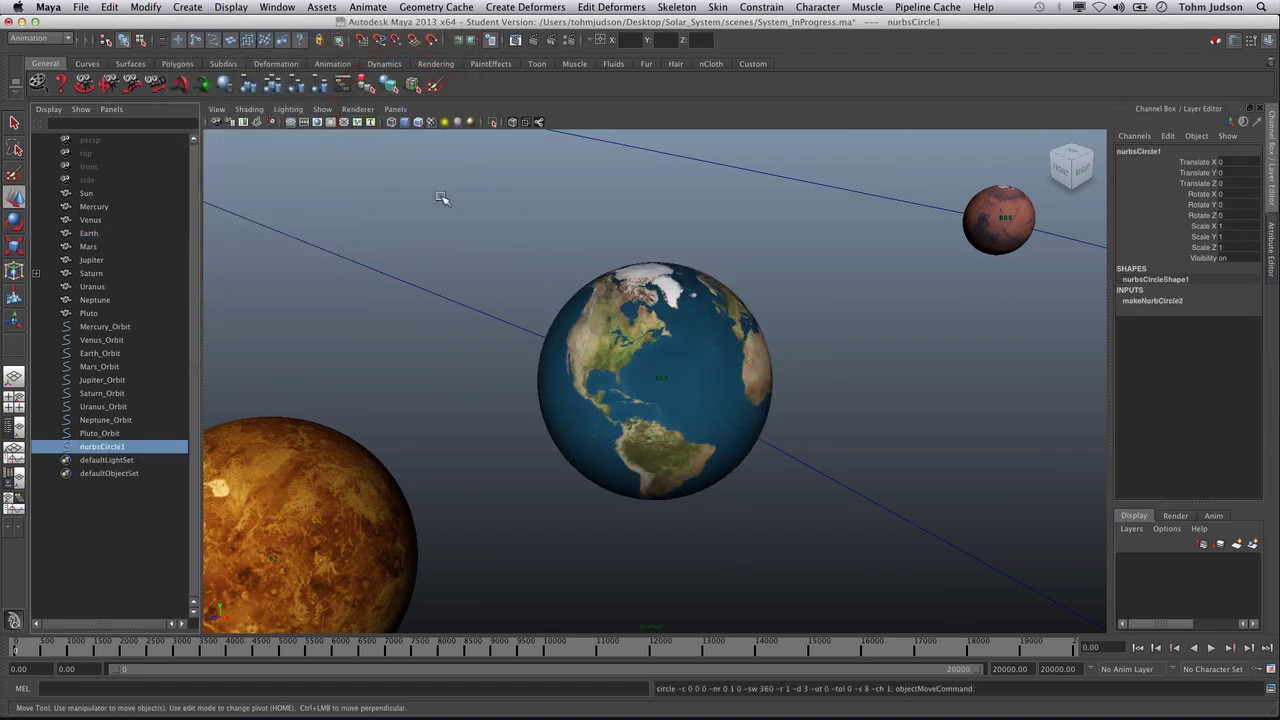
# In the top view, move the new circle onto Earth's centre at Translate Z -110.745
pyautogui.click(395, 109)
pyautogui.moveTo(411, 136)
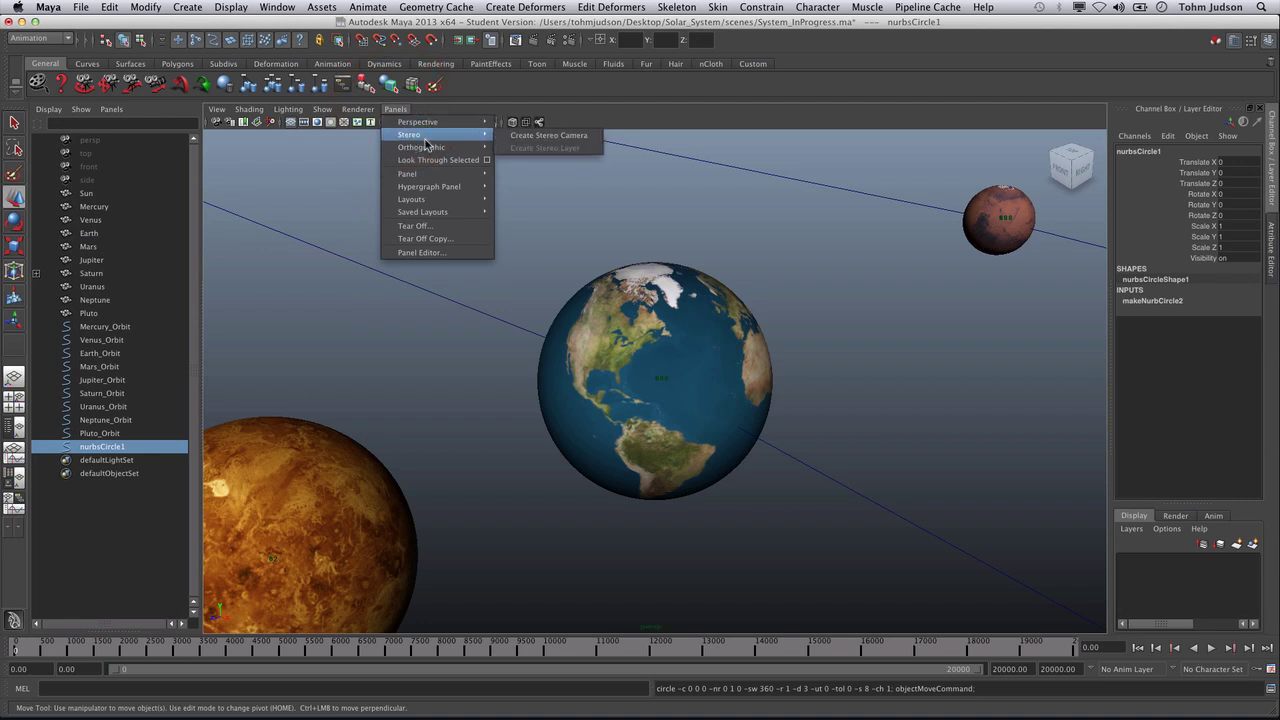
pyautogui.click(526, 172)
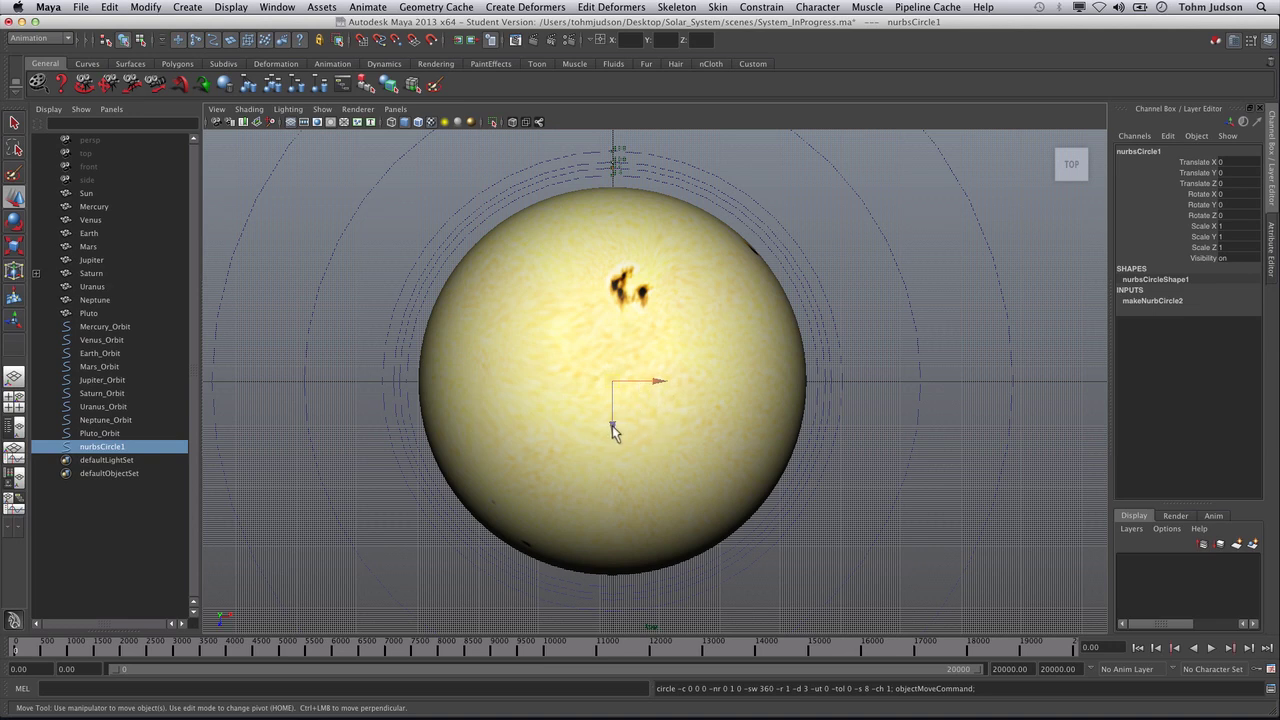
pyautogui.press('x')
pyautogui.moveTo(613, 430); pyautogui.dragTo(620, 160)
pyautogui.press('f')
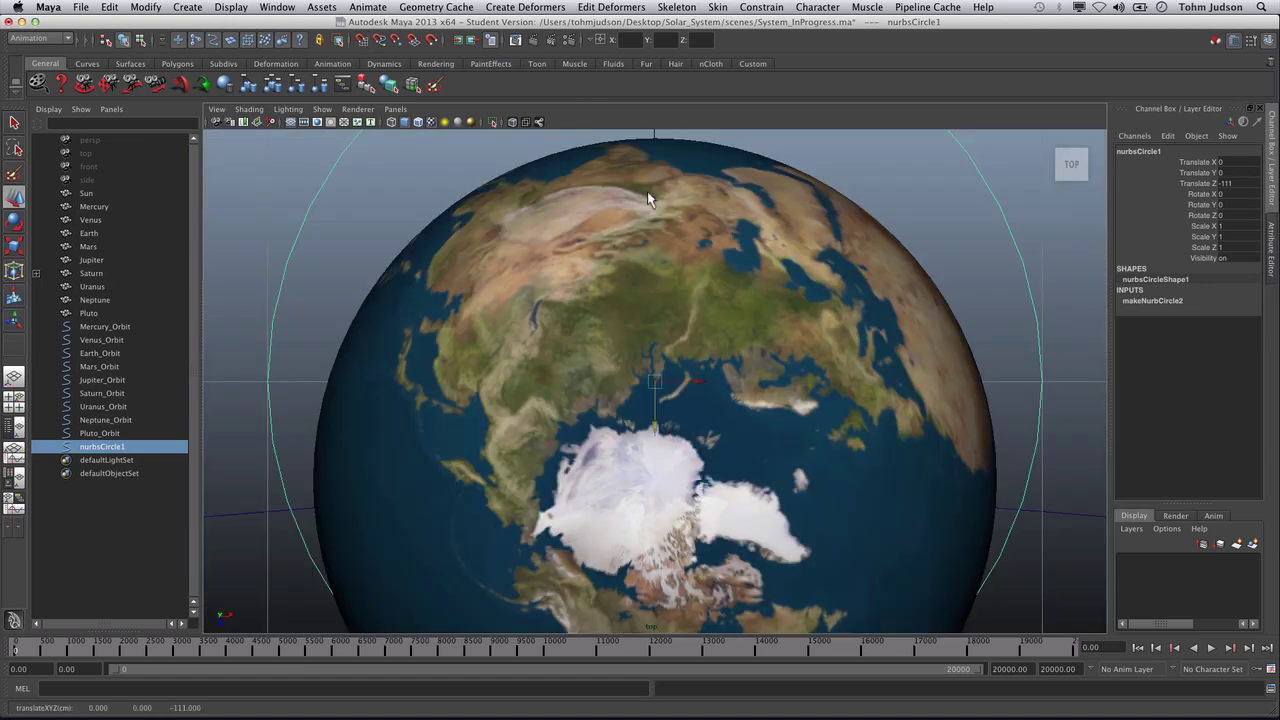
pyautogui.moveTo(803, 357)
pyautogui.keyDown('alt'); pyautogui.mouseDown(button='right')
pyautogui.moveTo(829, 366)
pyautogui.moveTo(711, 349)
pyautogui.moveTo(780, 352)
pyautogui.mouseUp(button='right'); pyautogui.keyUp('alt')
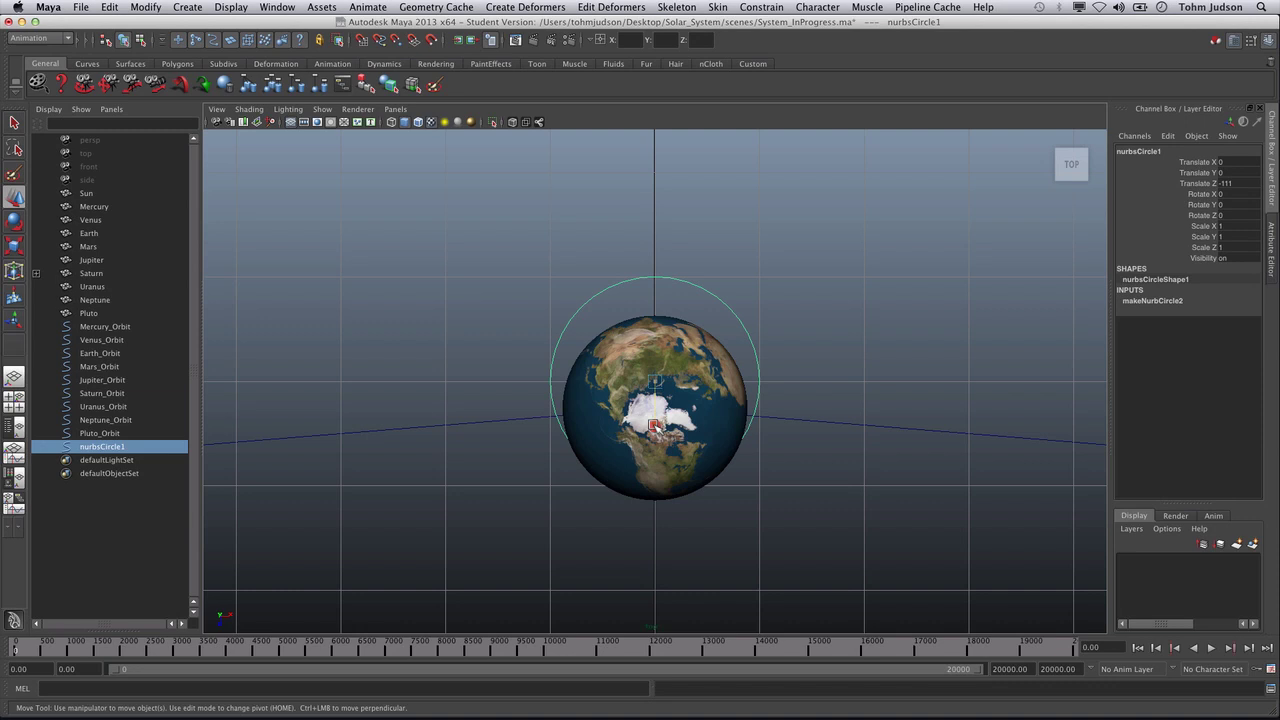
pyautogui.moveTo(655, 425); pyautogui.dragTo(668, 445)
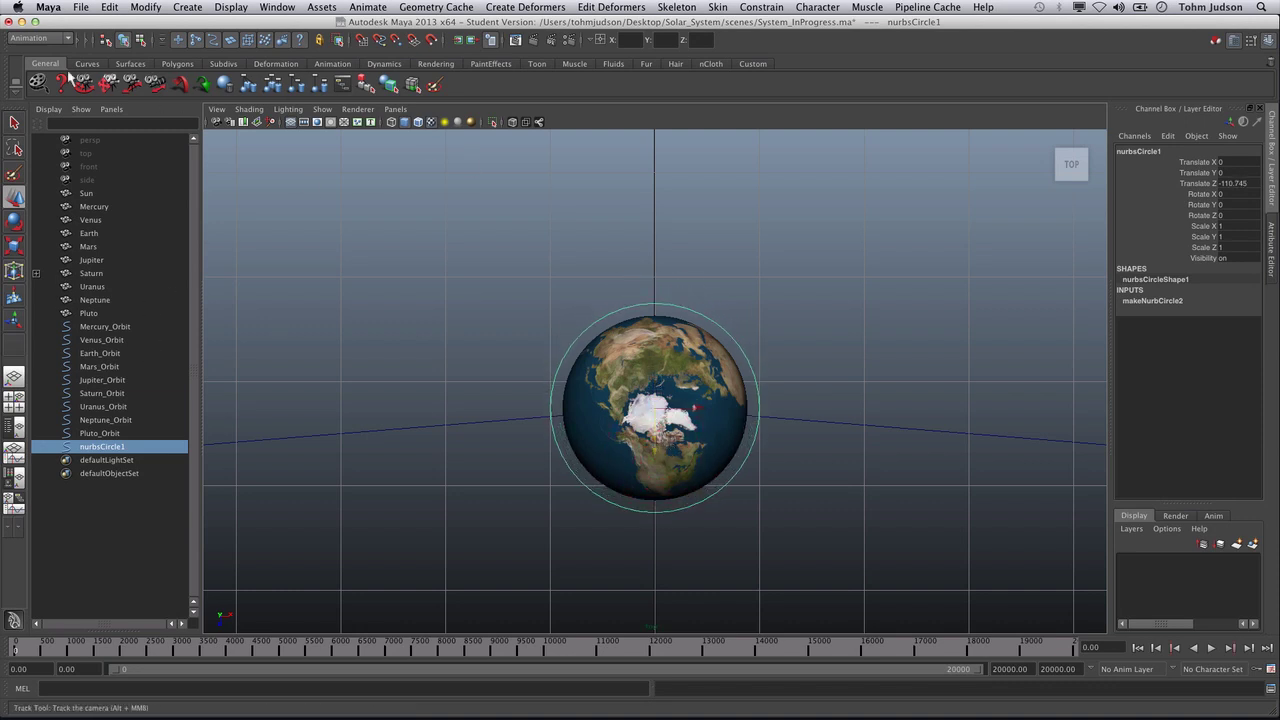
# Scale the circle uniformly to 1.35 so it surrounds Earth, and return to the perspective view
pyautogui.click(18, 248)
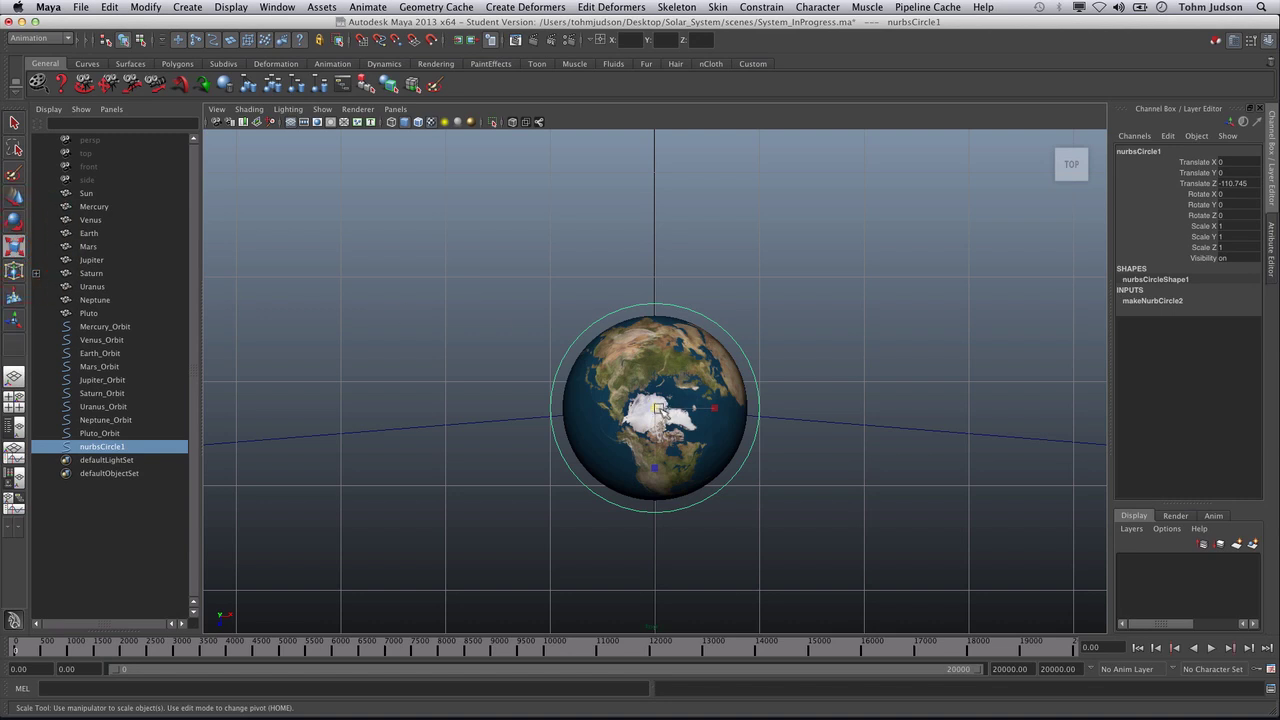
pyautogui.moveTo(658, 410); pyautogui.dragTo(712, 382)
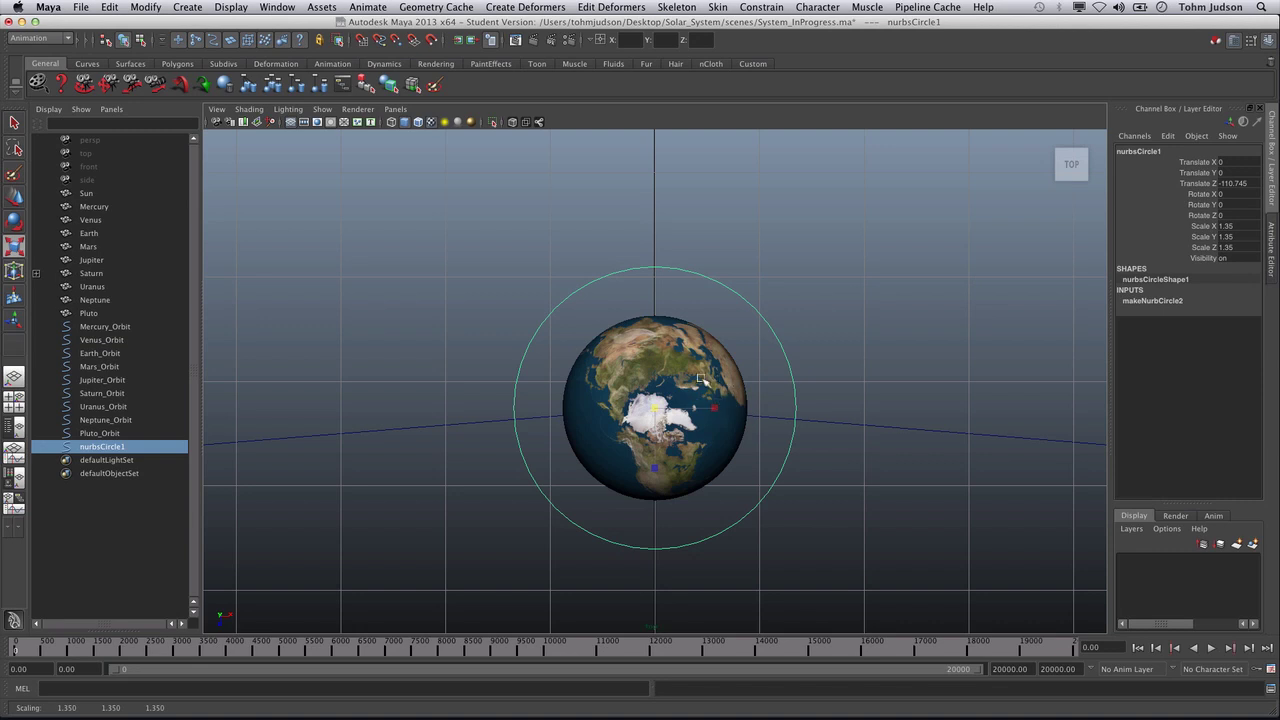
pyautogui.click(395, 109)
pyautogui.moveTo(470, 124)
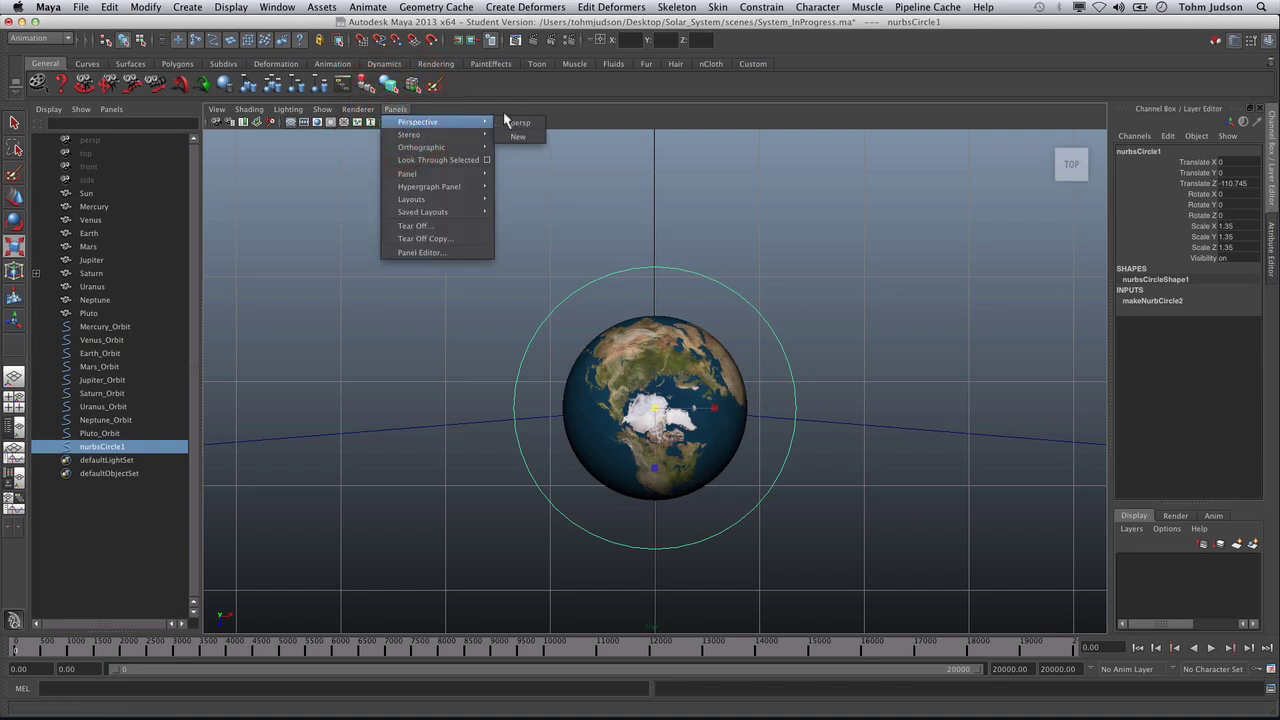
pyautogui.click(512, 123)
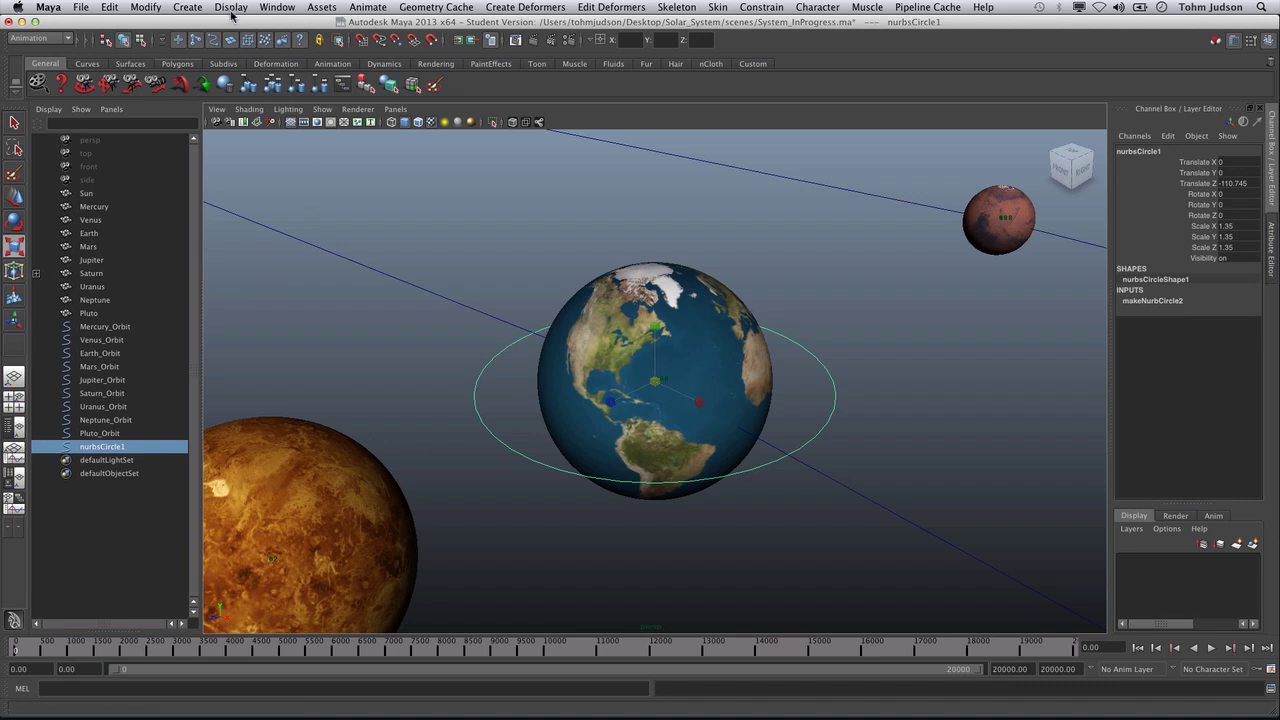
# Create a NURBS sphere and rename it Moon
pyautogui.click(187, 7)
pyautogui.moveTo(195, 46)
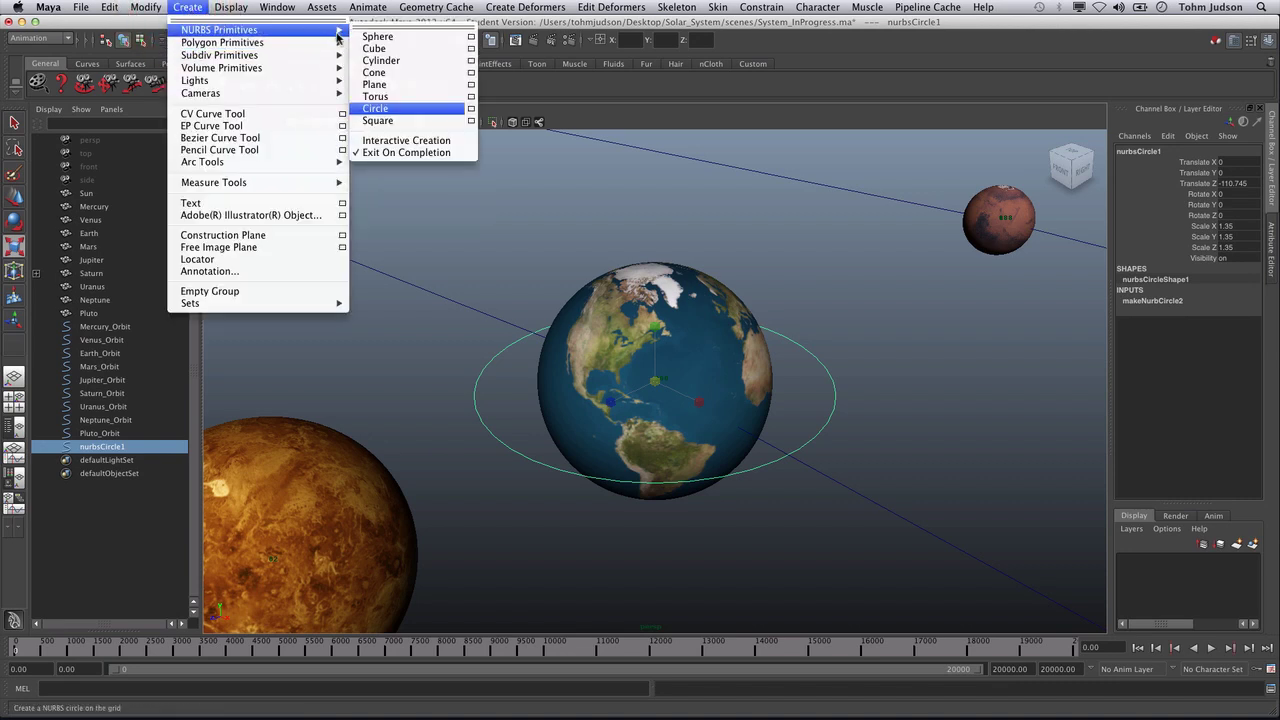
pyautogui.click(388, 38)
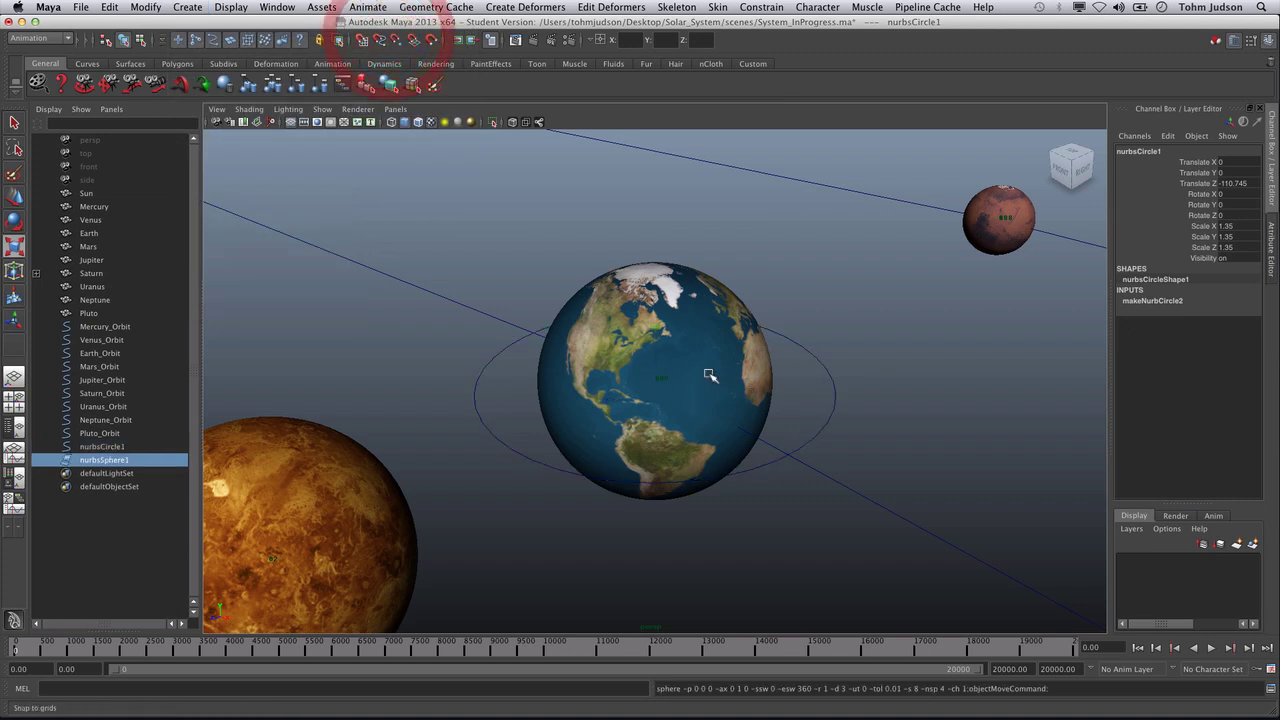
pyautogui.click(127, 463)
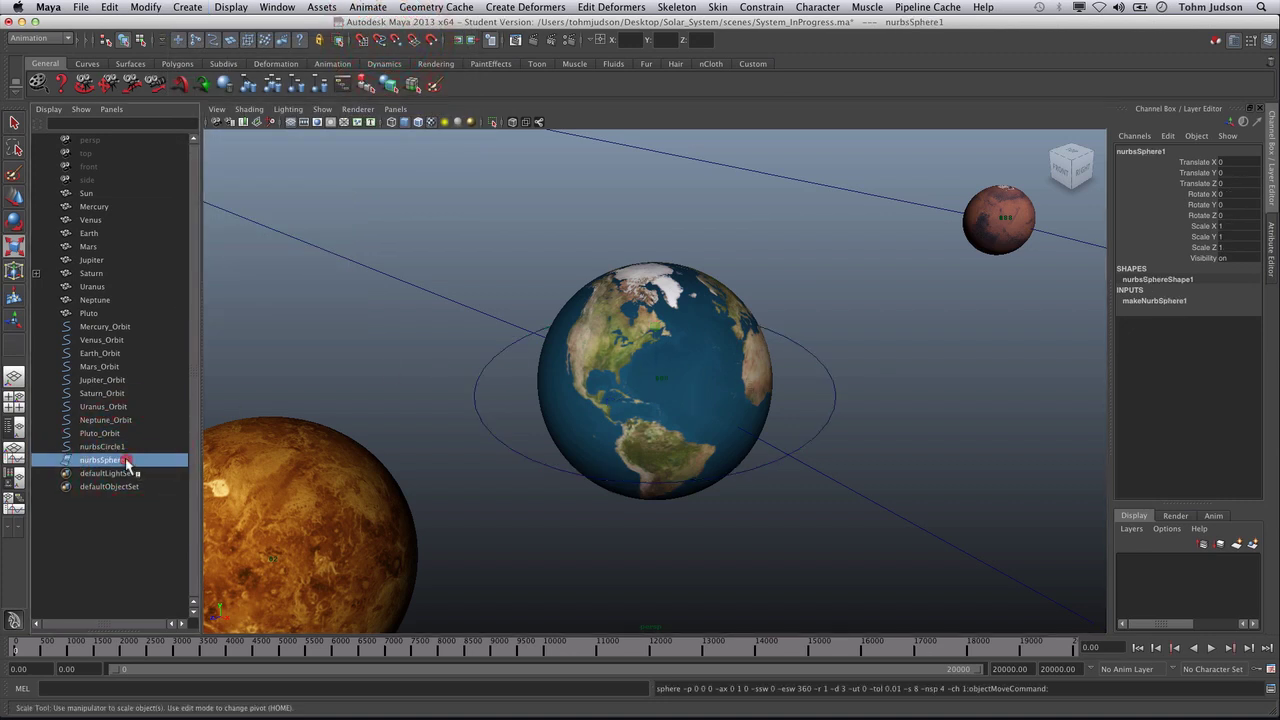
pyautogui.doubleClick(127, 463)
pyautogui.write('Moon')
pyautogui.press('Return')
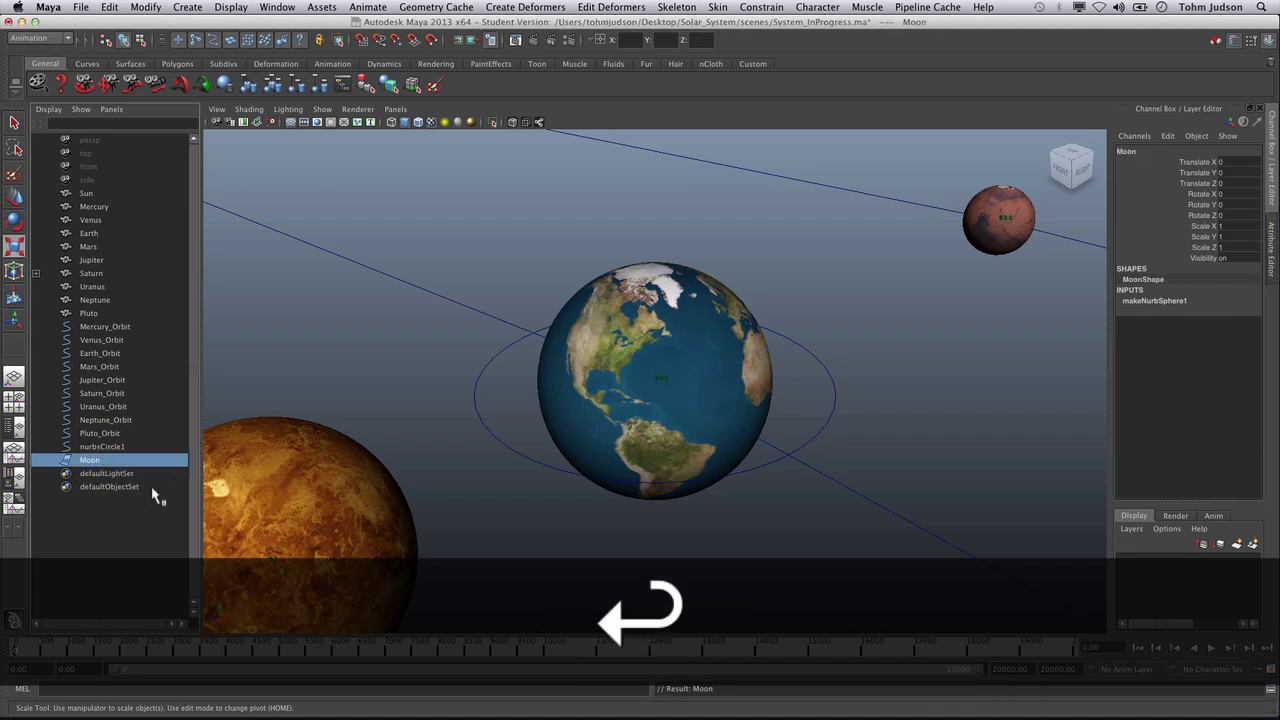
# Rename the NURBS circle around Earth as Moon_Orbit
pyautogui.doubleClick(115, 447)
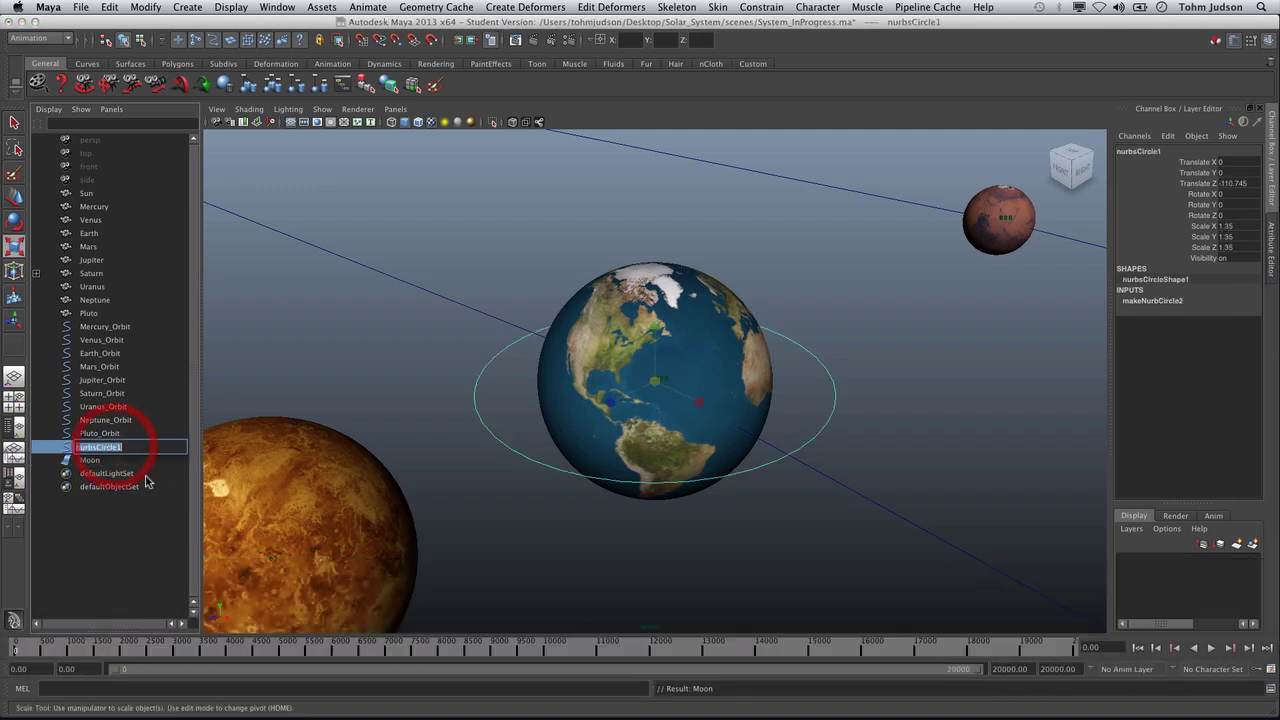
pyautogui.hotkey('shift', 'Return')
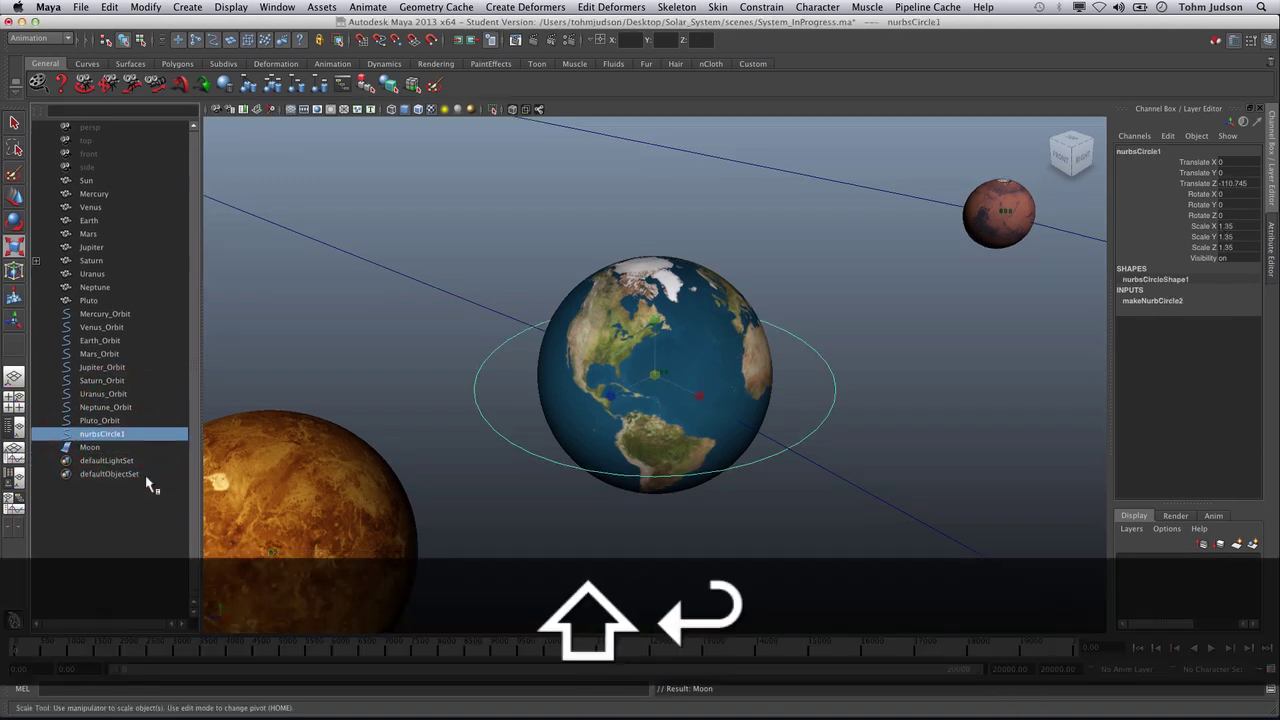
pyautogui.click(120, 434)
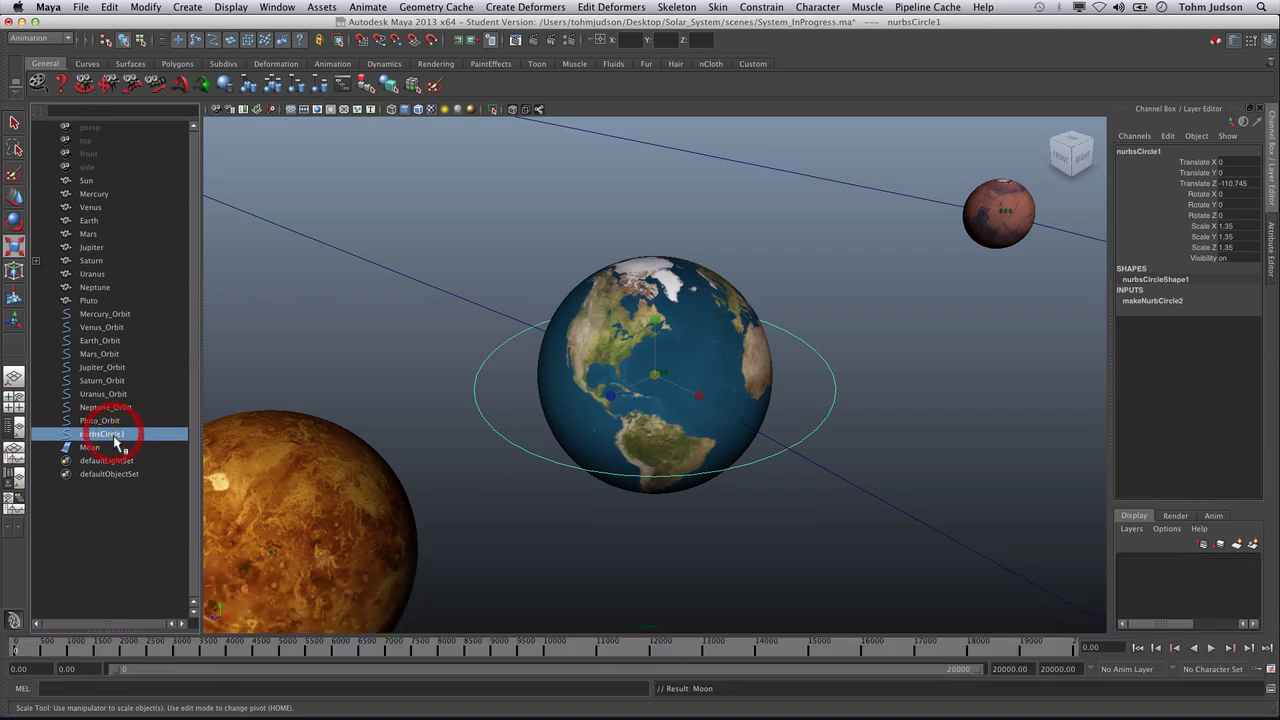
pyautogui.doubleClick(124, 435)
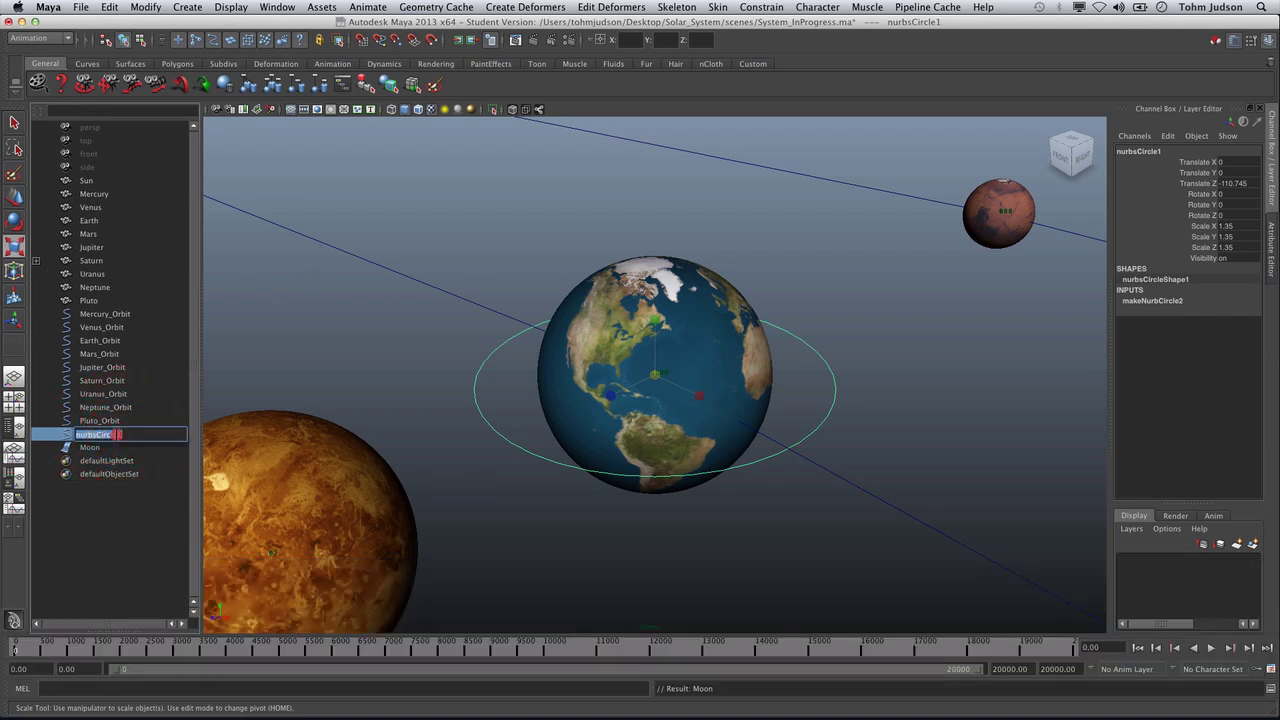
pyautogui.write('M')
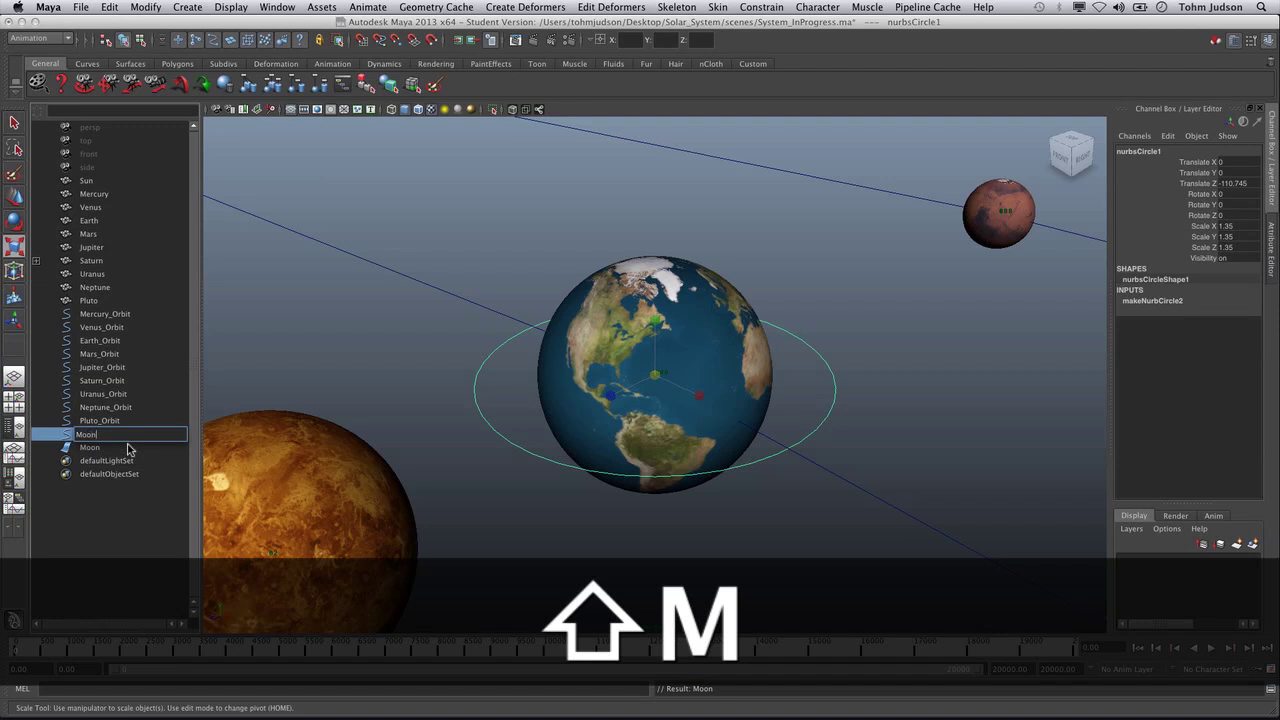
pyautogui.write('oon_Or')
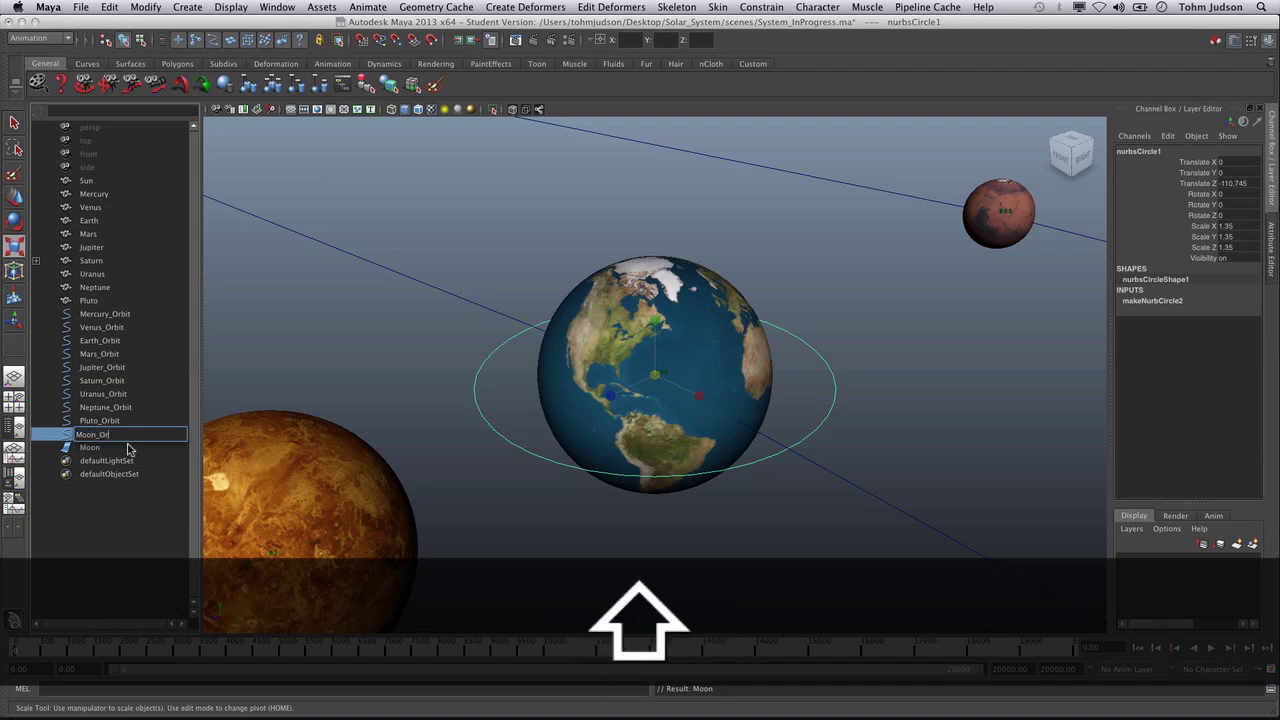
pyautogui.write('bit')
pyautogui.press('Return')
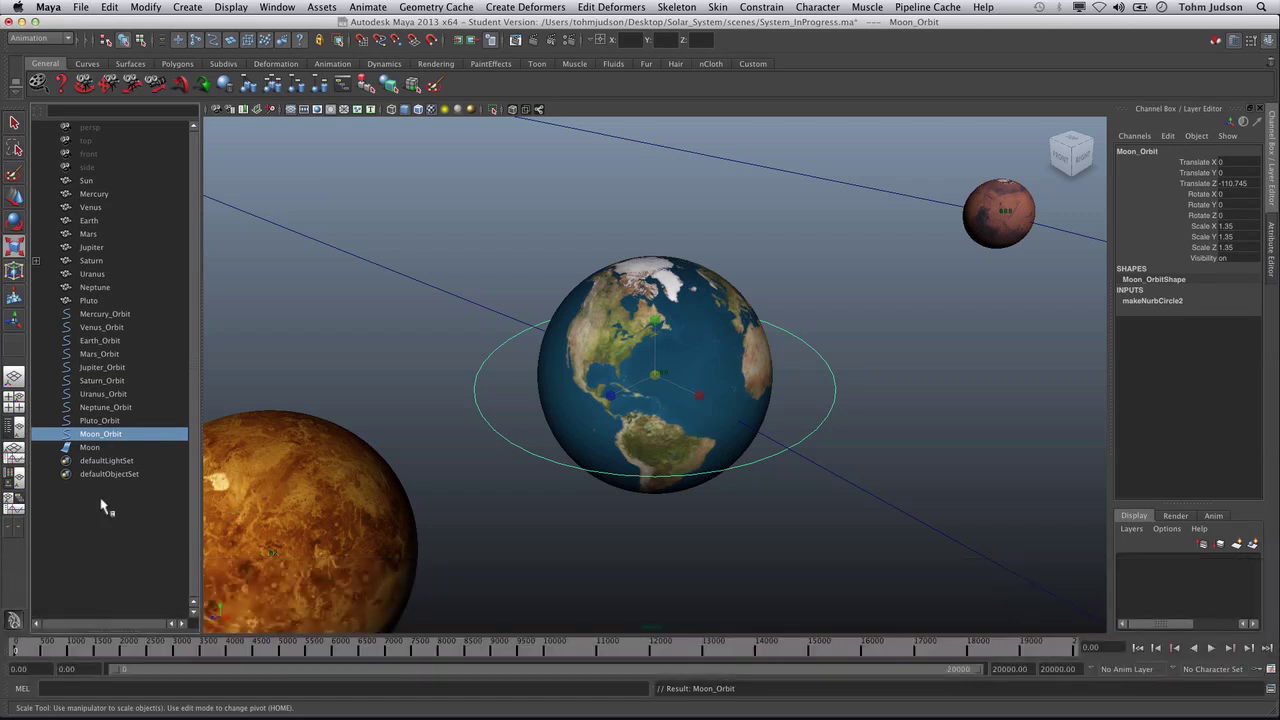
# Attach the Moon to the Moon_Orbit curve as a motion path running from time 0 to 30
pyautogui.click(92, 545)
pyautogui.click(92, 435)
pyautogui.click(92, 448)
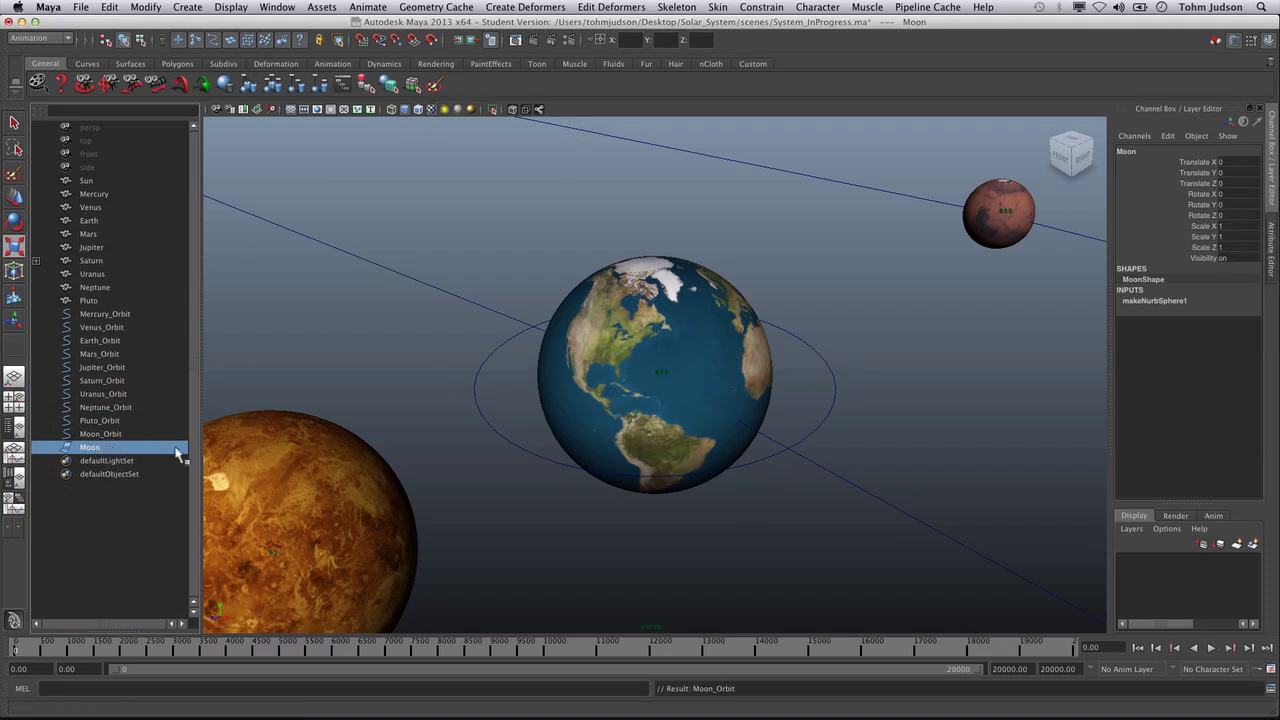
pyautogui.keyDown('super'); pyautogui.click(112, 434); pyautogui.keyUp('super')
pyautogui.click(368, 7)
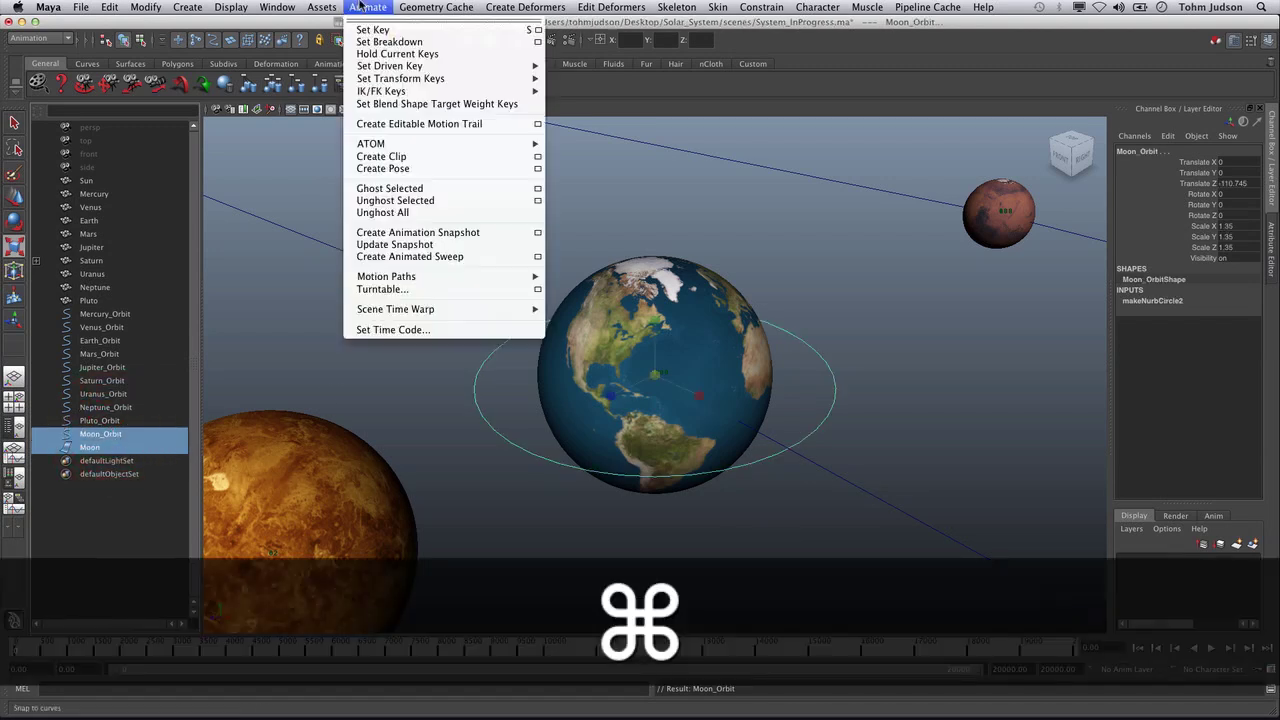
pyautogui.moveTo(387, 278)
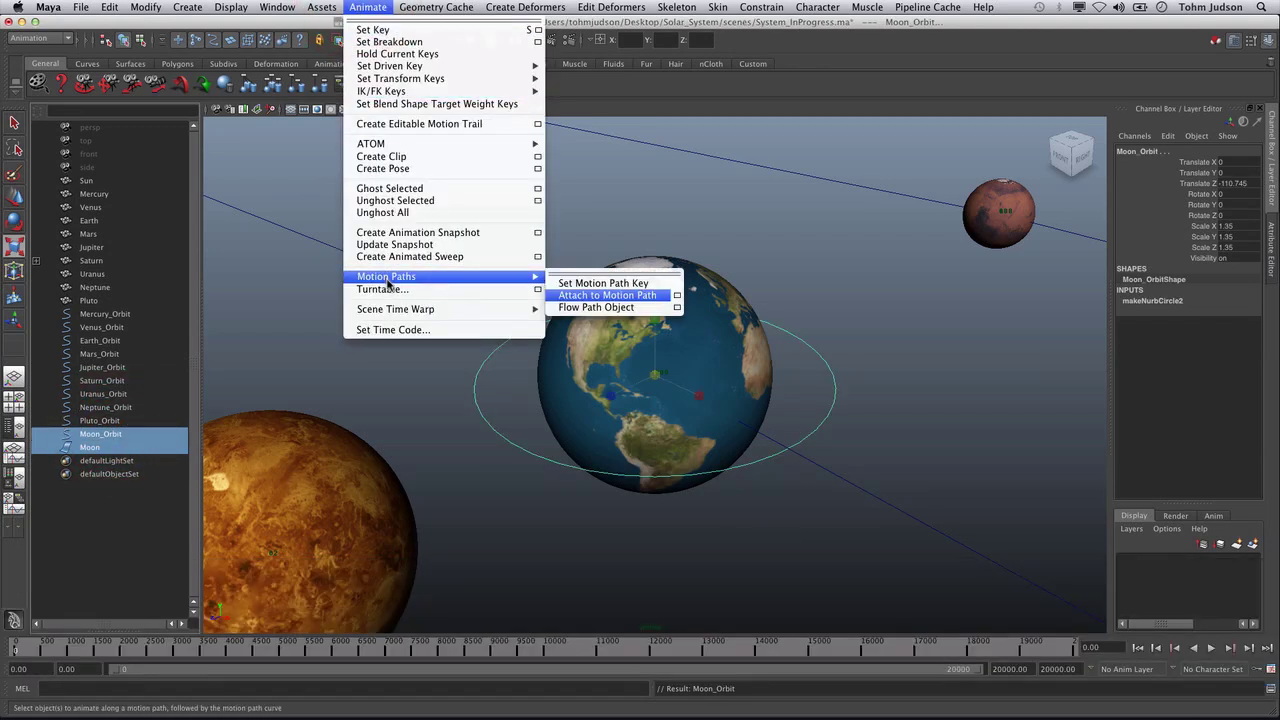
pyautogui.click(677, 295)
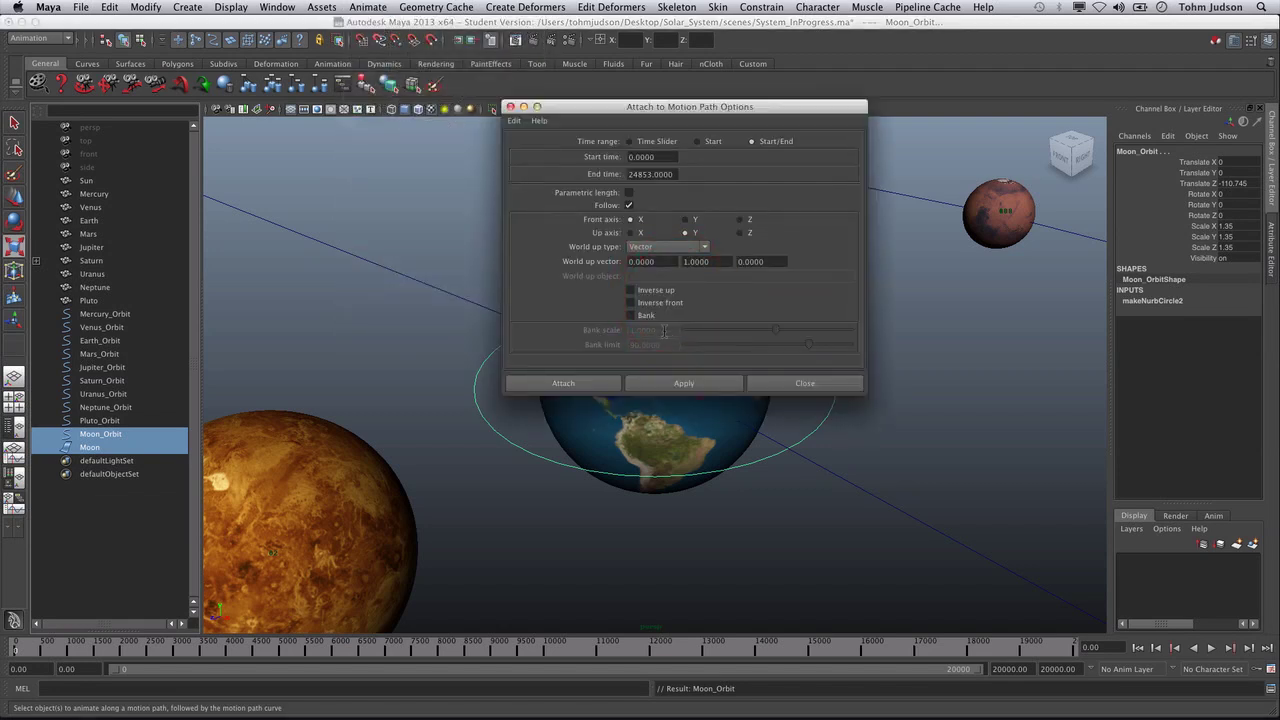
pyautogui.moveTo(672, 178); pyautogui.dragTo(586, 186)
pyautogui.write('30')
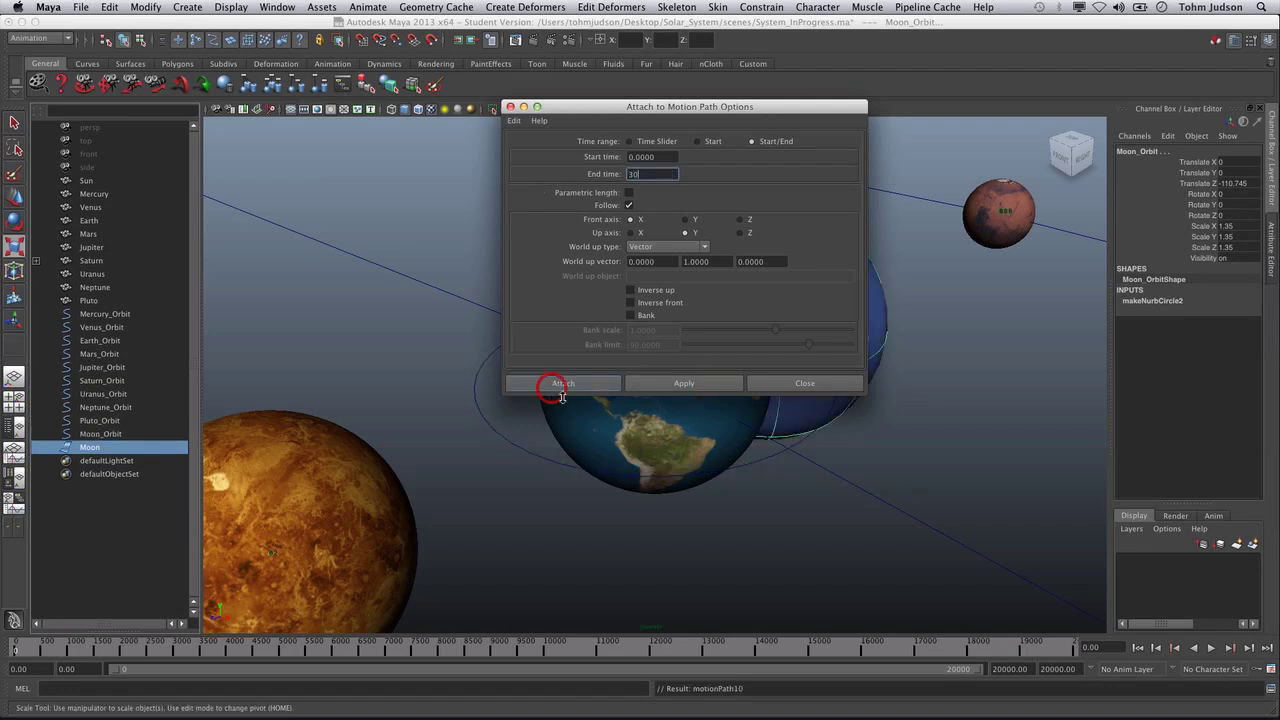
pyautogui.click(553, 386)
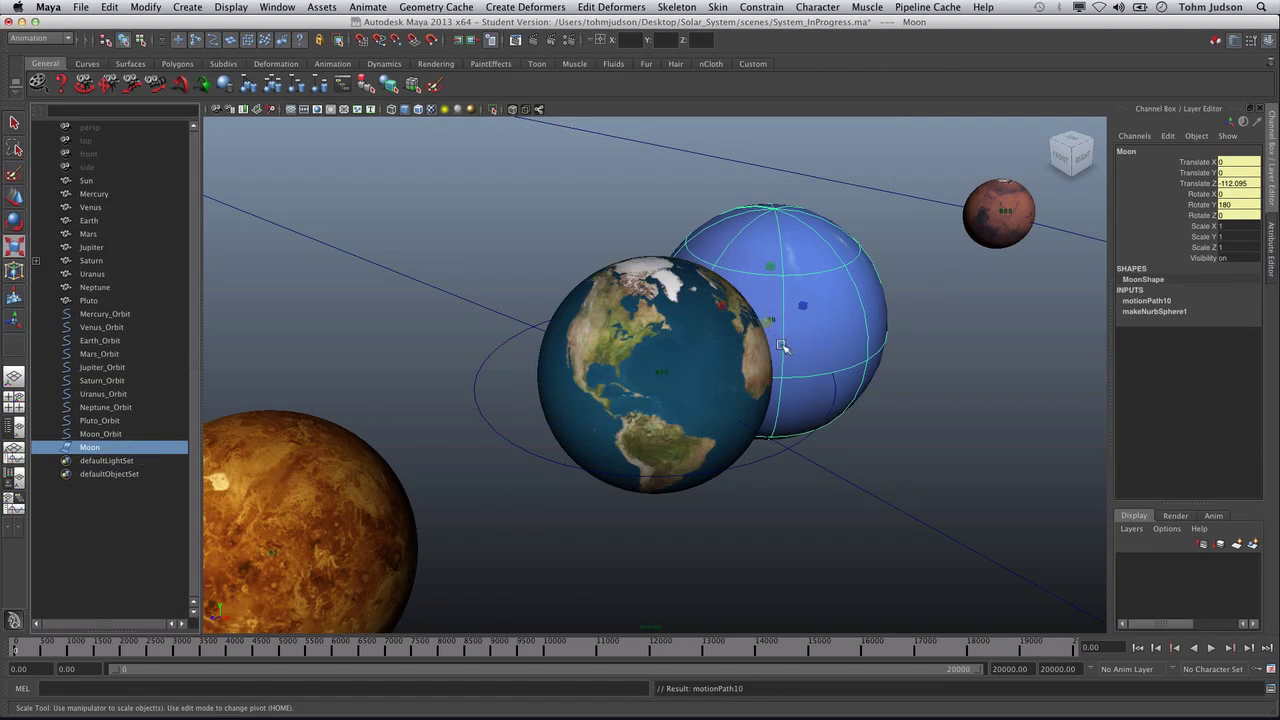
# Scale the Moon uniformly to 0.22 on X, Y and Z
pyautogui.moveTo(766, 320); pyautogui.dragTo(573, 449)
pyautogui.moveTo(1246, 250); pyautogui.dragTo(1238, 228)
pyautogui.write('.22')
pyautogui.press('Return')
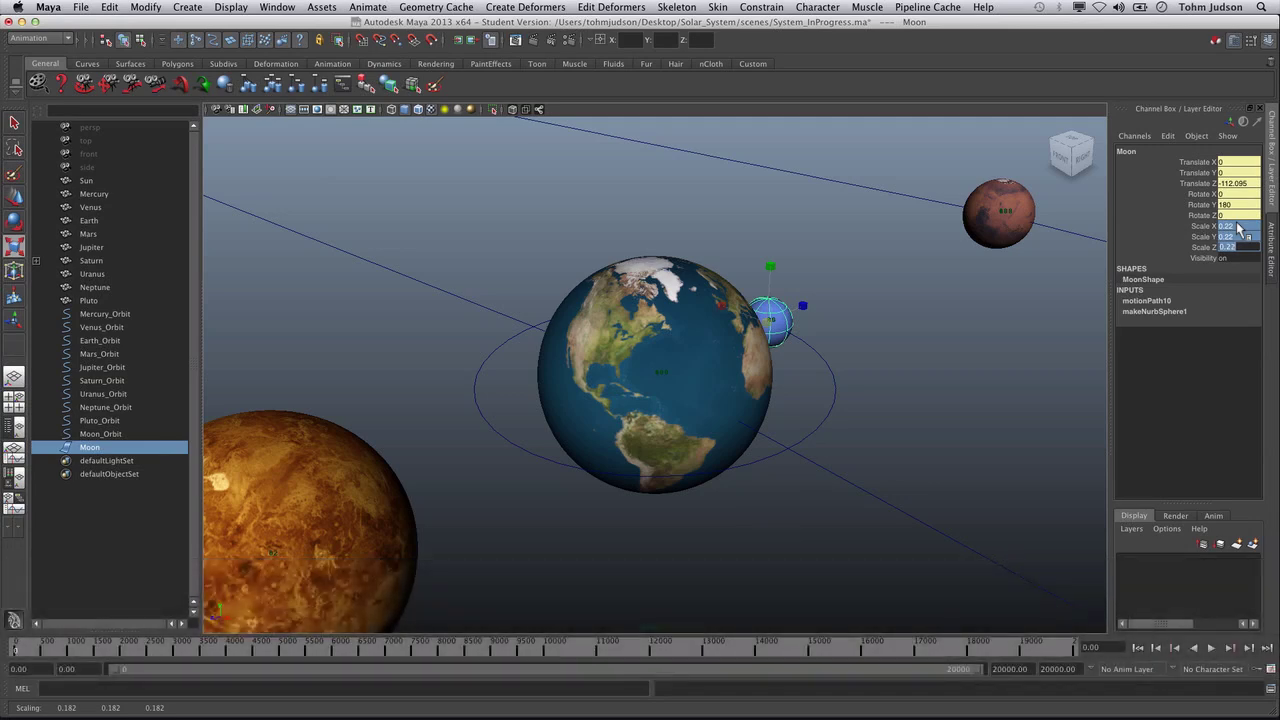
# Assign a new Lambert material to the Moon
pyautogui.keyDown('alt'); pyautogui.moveTo(809, 306); pyautogui.dragTo(834, 320); pyautogui.keyUp('alt')
pyautogui.keyDown('alt'); pyautogui.moveTo(400, 334); pyautogui.dragTo(429, 423); pyautogui.keyUp('alt')
pyautogui.press('r')
pyautogui.click(903, 331)
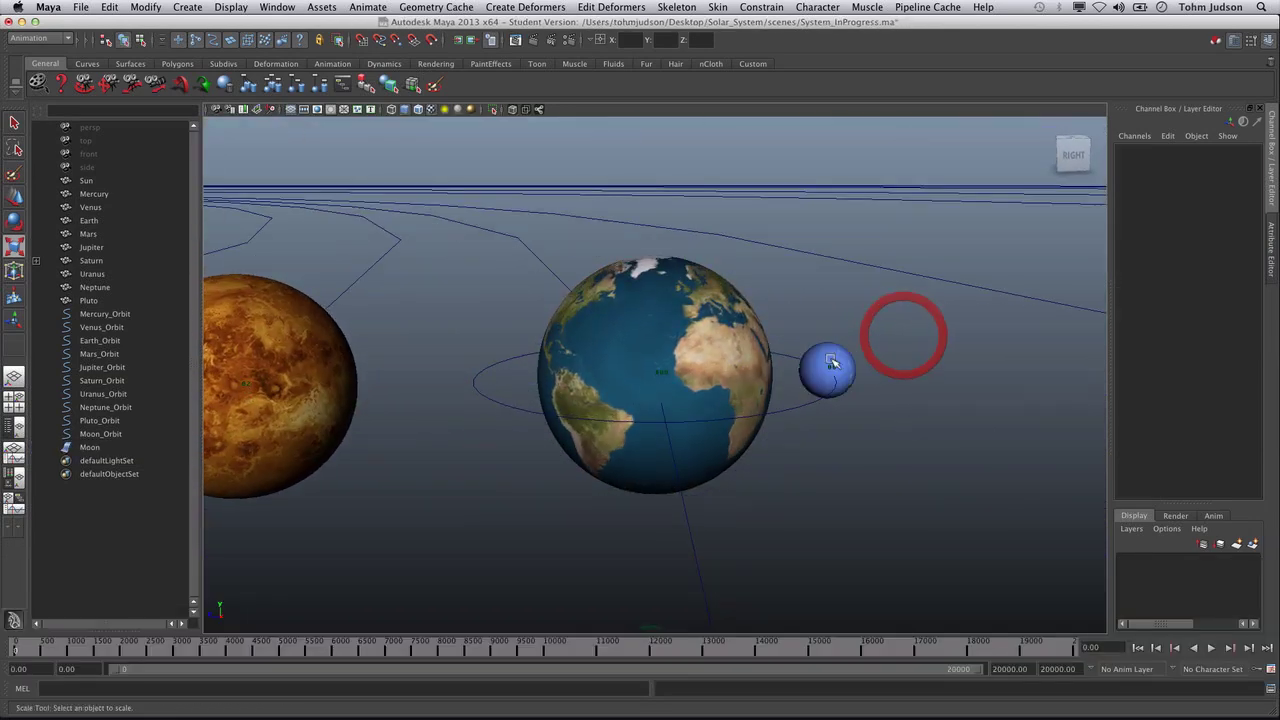
pyautogui.click(833, 365)
pyautogui.rightClick(826, 366)
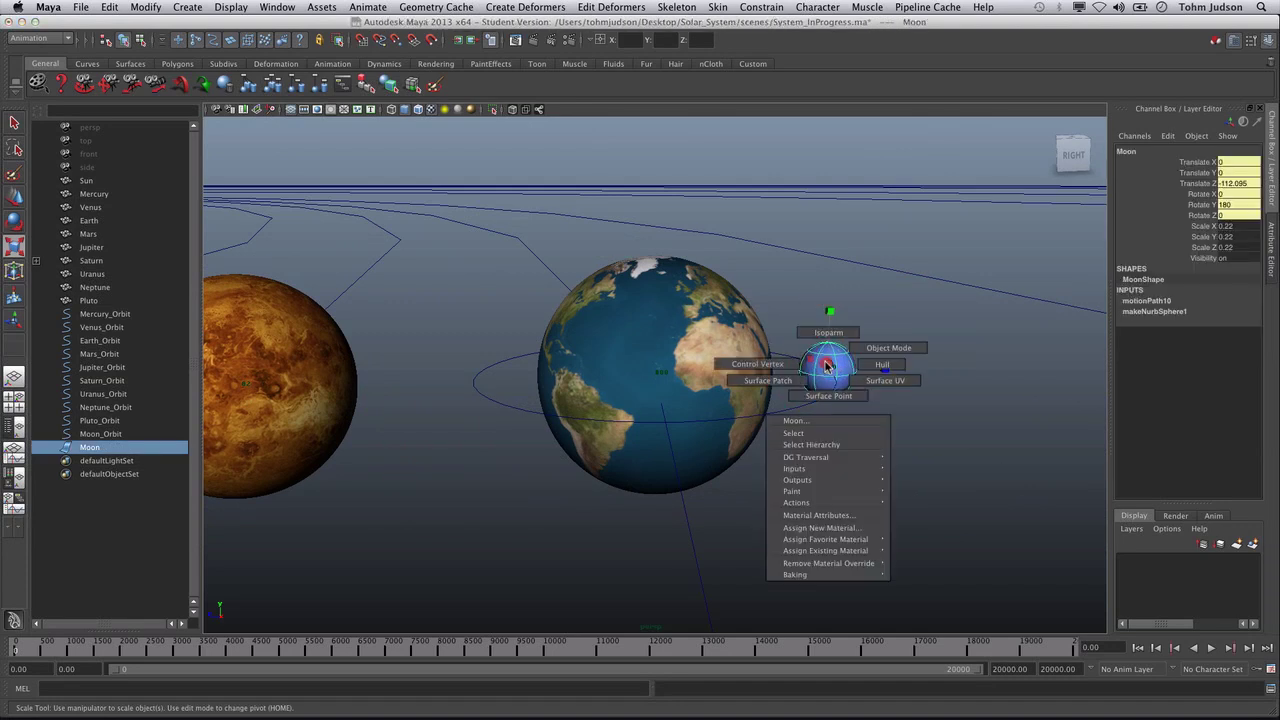
pyautogui.click(822, 528)
pyautogui.click(470, 207)
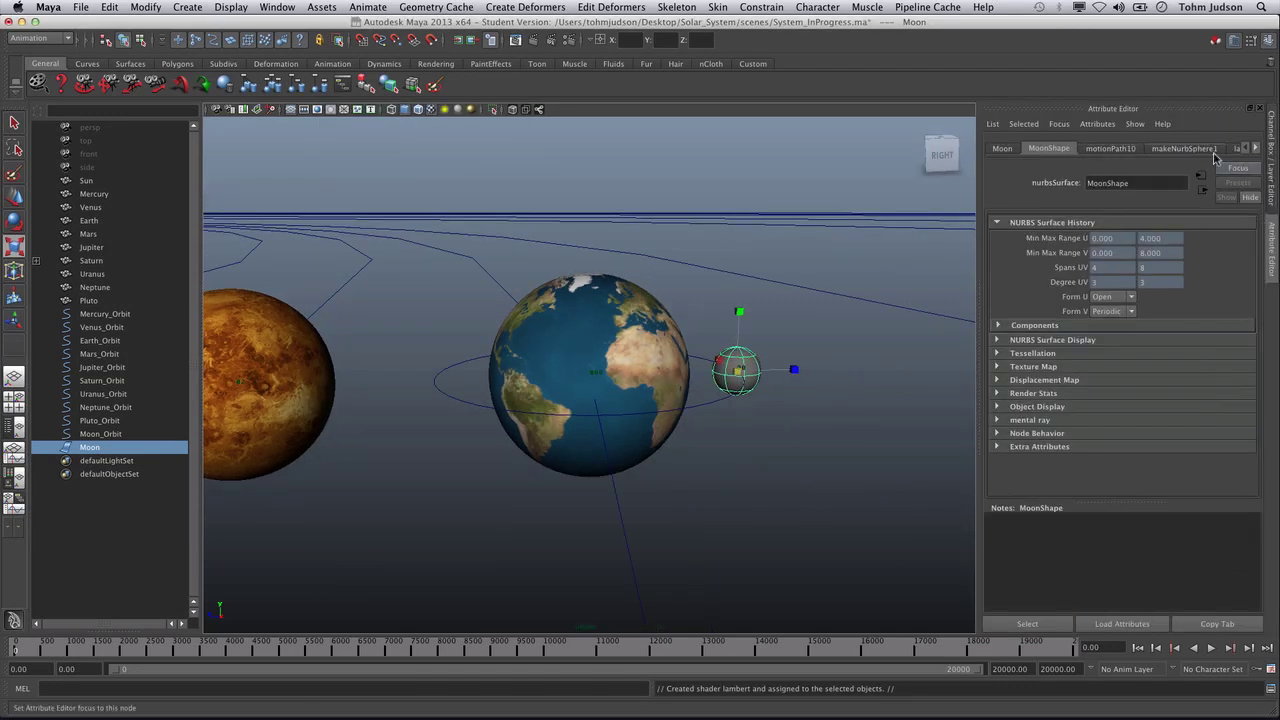
# Map the Moon material's colour to a file texture using the image moonmap.jpg
pyautogui.click(1236, 149)
pyautogui.click(1231, 301)
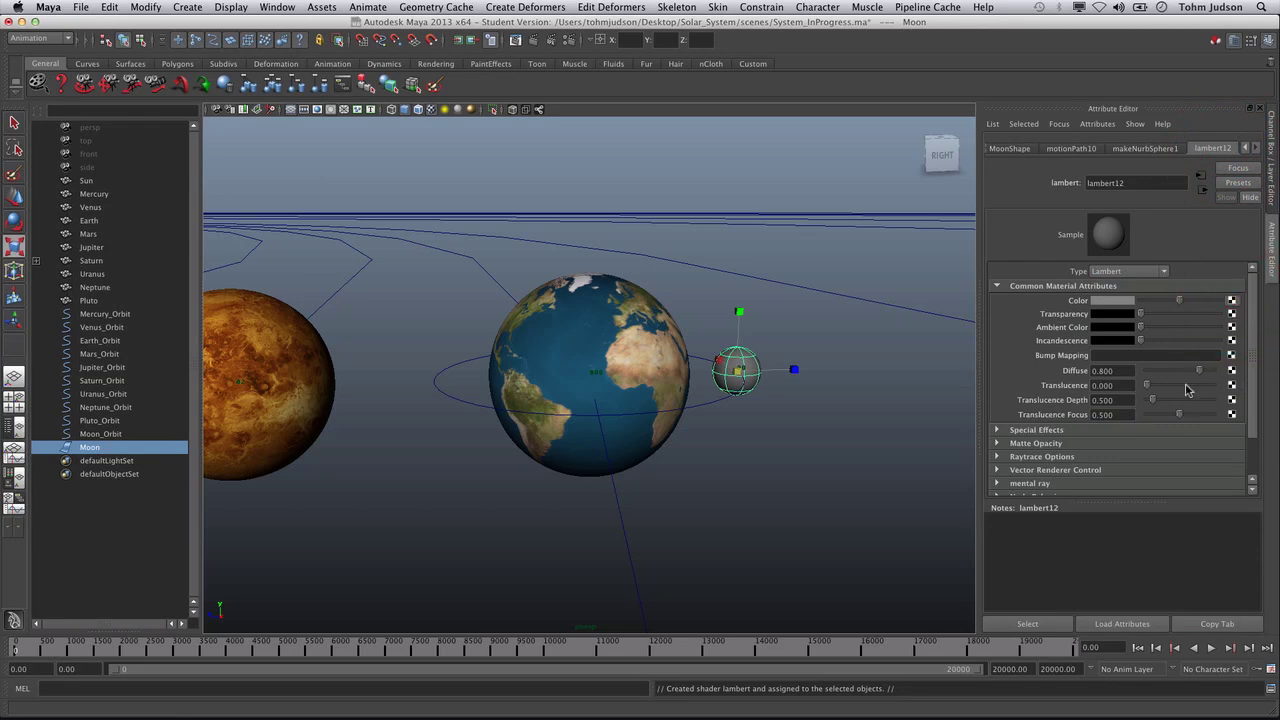
pyautogui.click(580, 328)
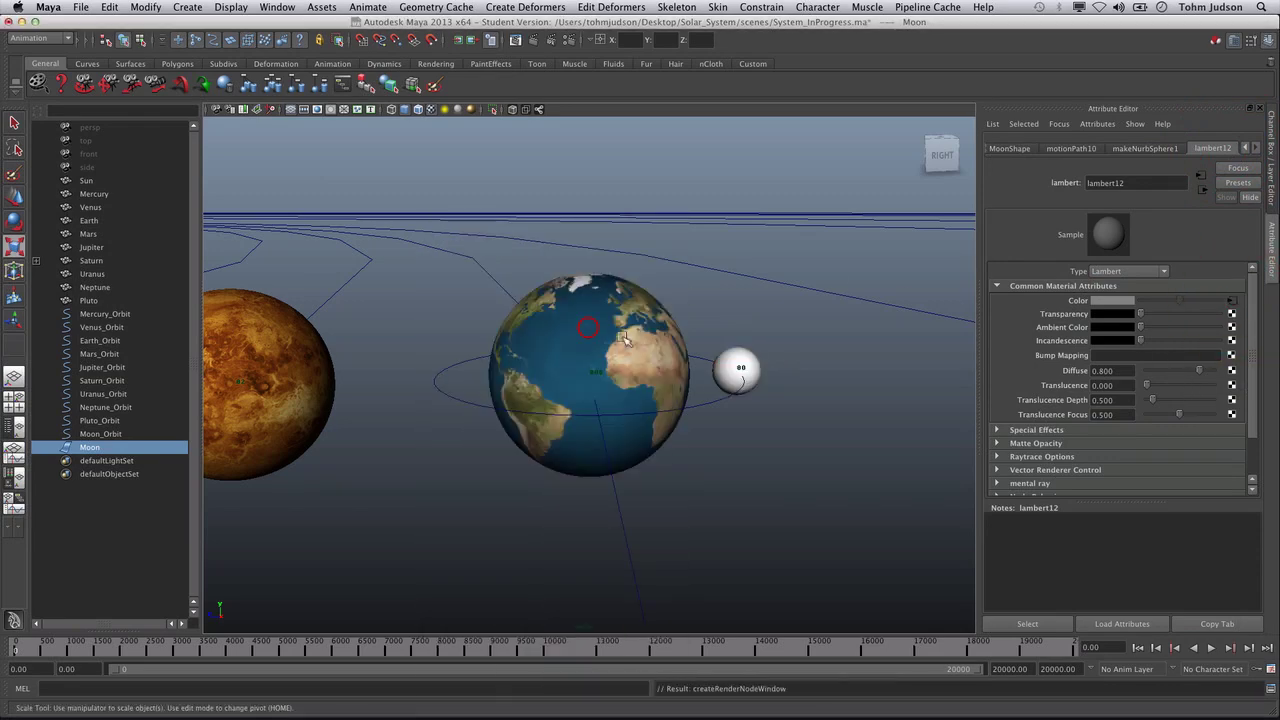
pyautogui.click(1237, 339)
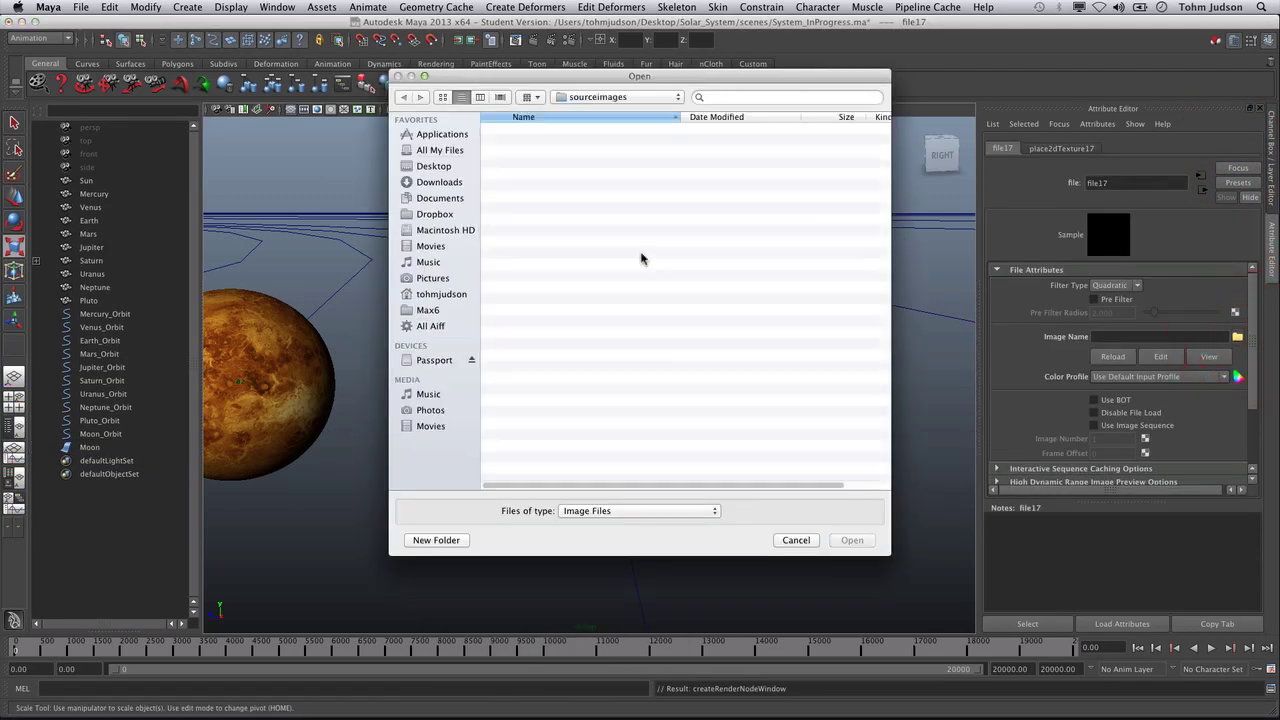
pyautogui.doubleClick(540, 293)
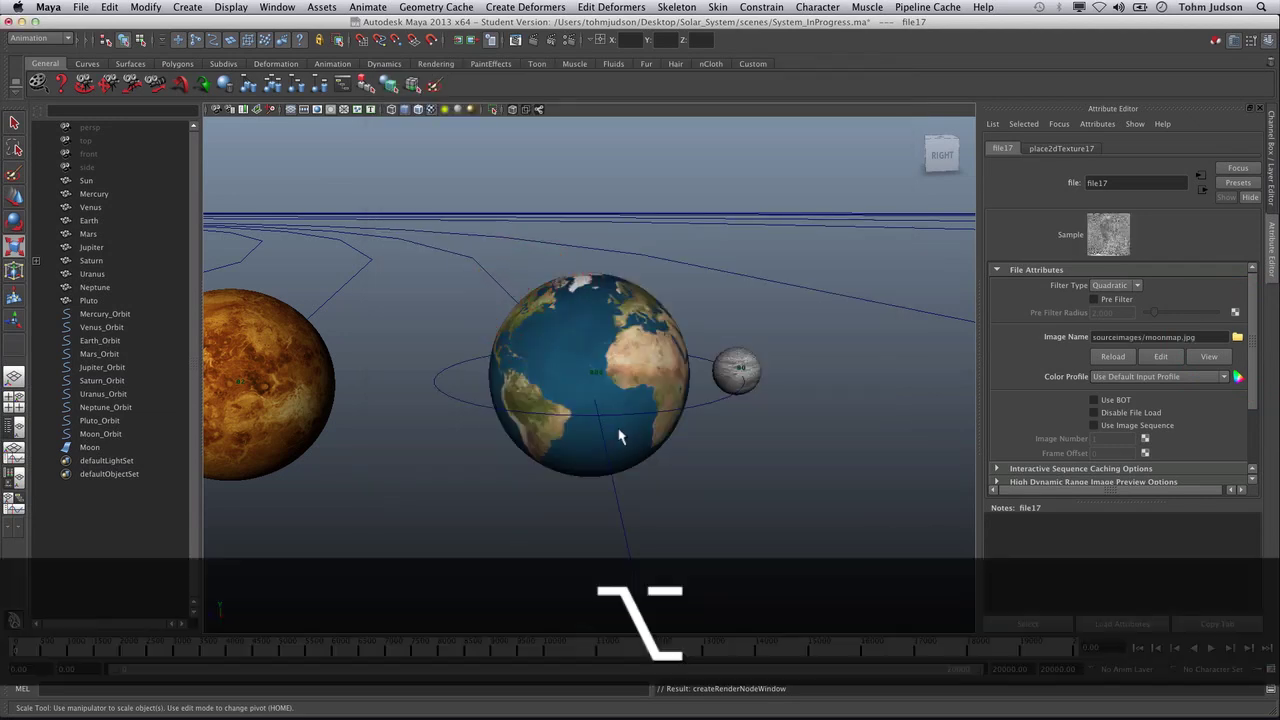
# Play the animation from the first frame to check how the Moon and its orbit move relative to Earth
pyautogui.keyDown('alt'); pyautogui.moveTo(622, 444); pyautogui.dragTo(623, 508); pyautogui.keyUp('alt')
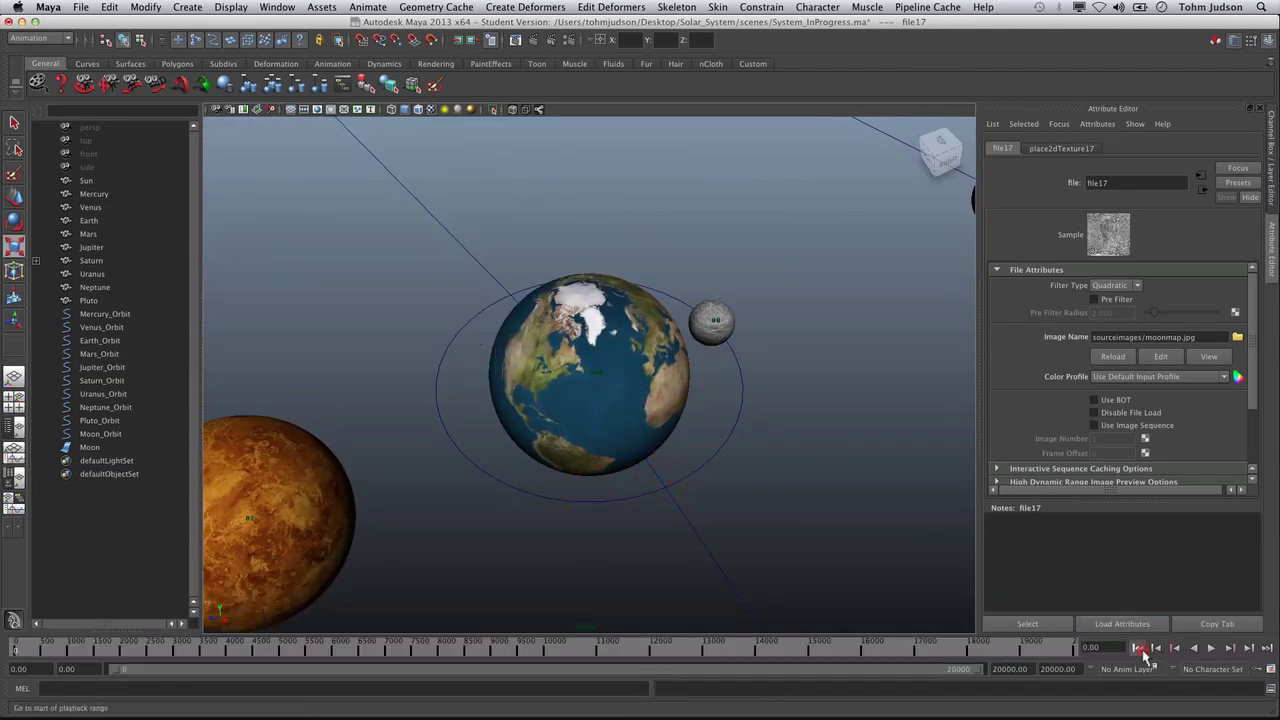
pyautogui.click(1211, 647)
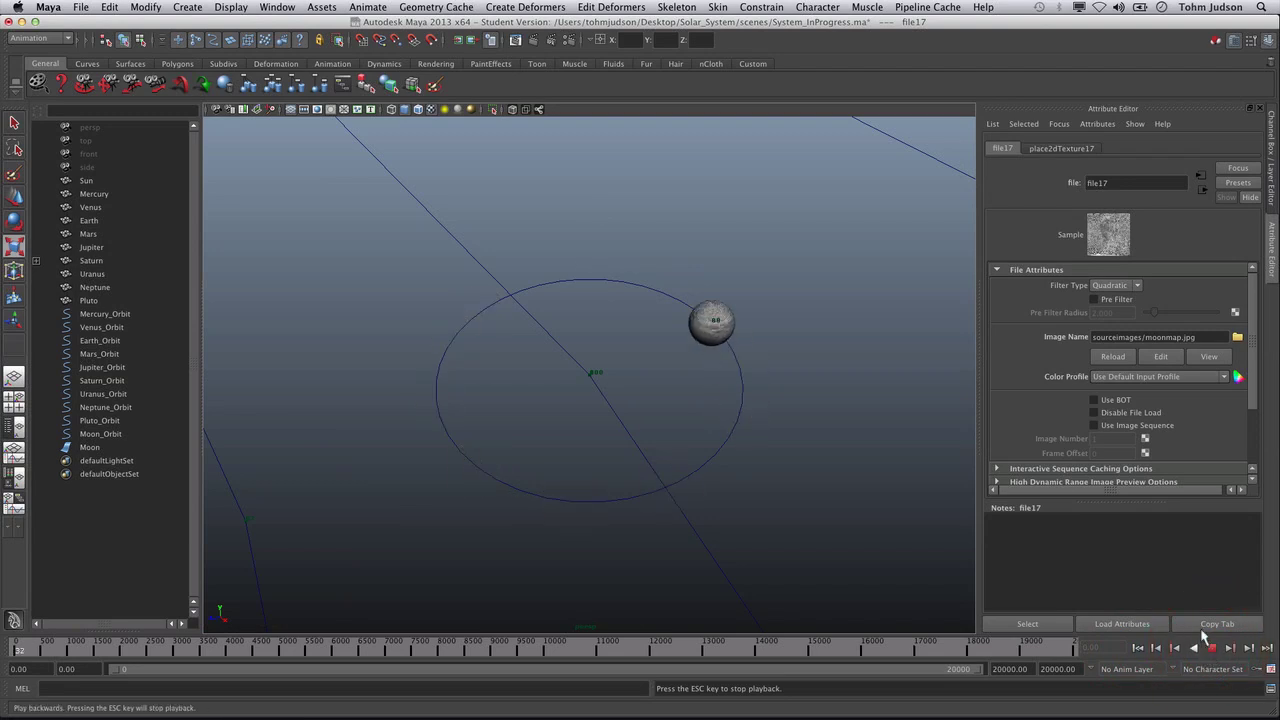
pyautogui.press('r')
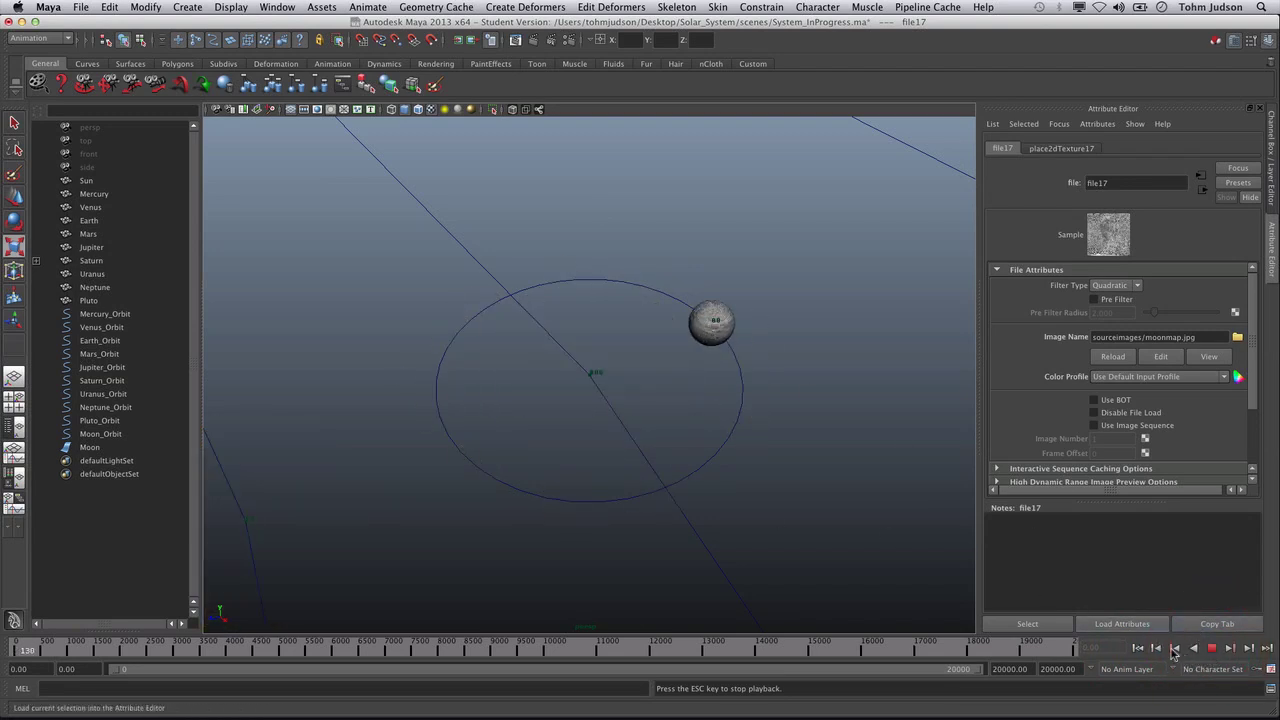
pyautogui.press('Escape')
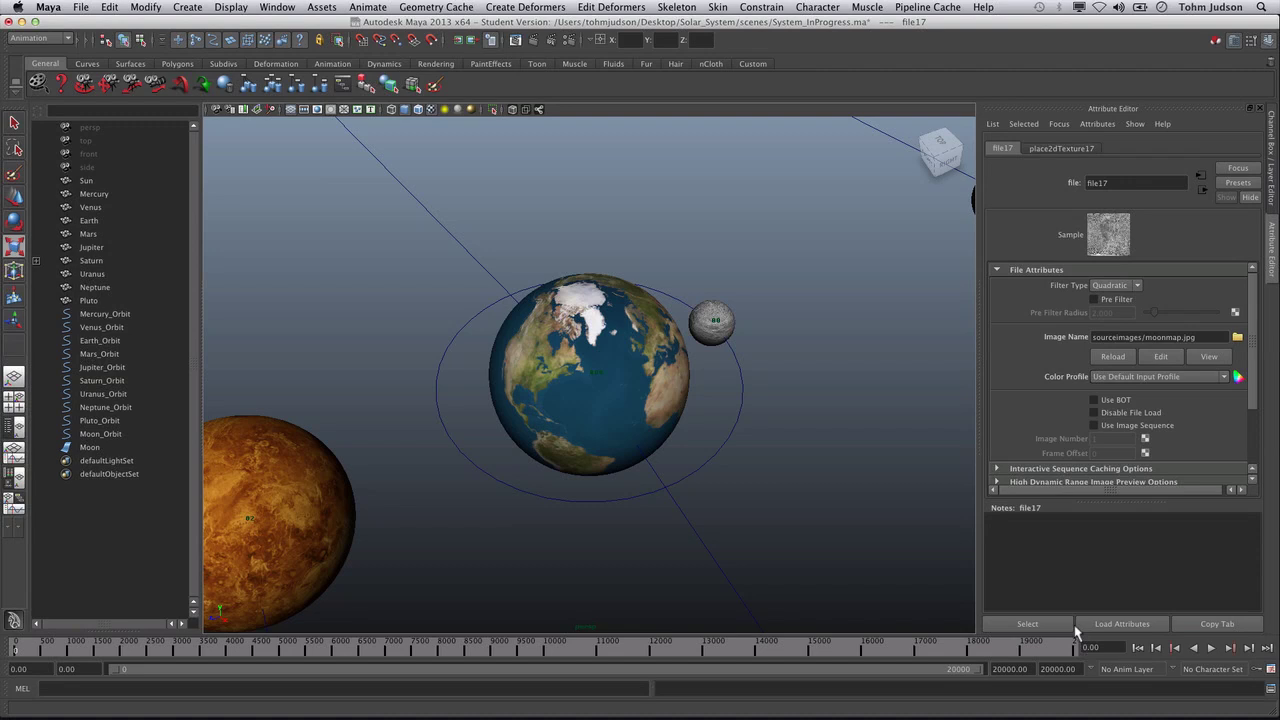
# Parent the Moon_Orbit curve under Earth and expand Earth's hierarchy
pyautogui.click(100, 434)
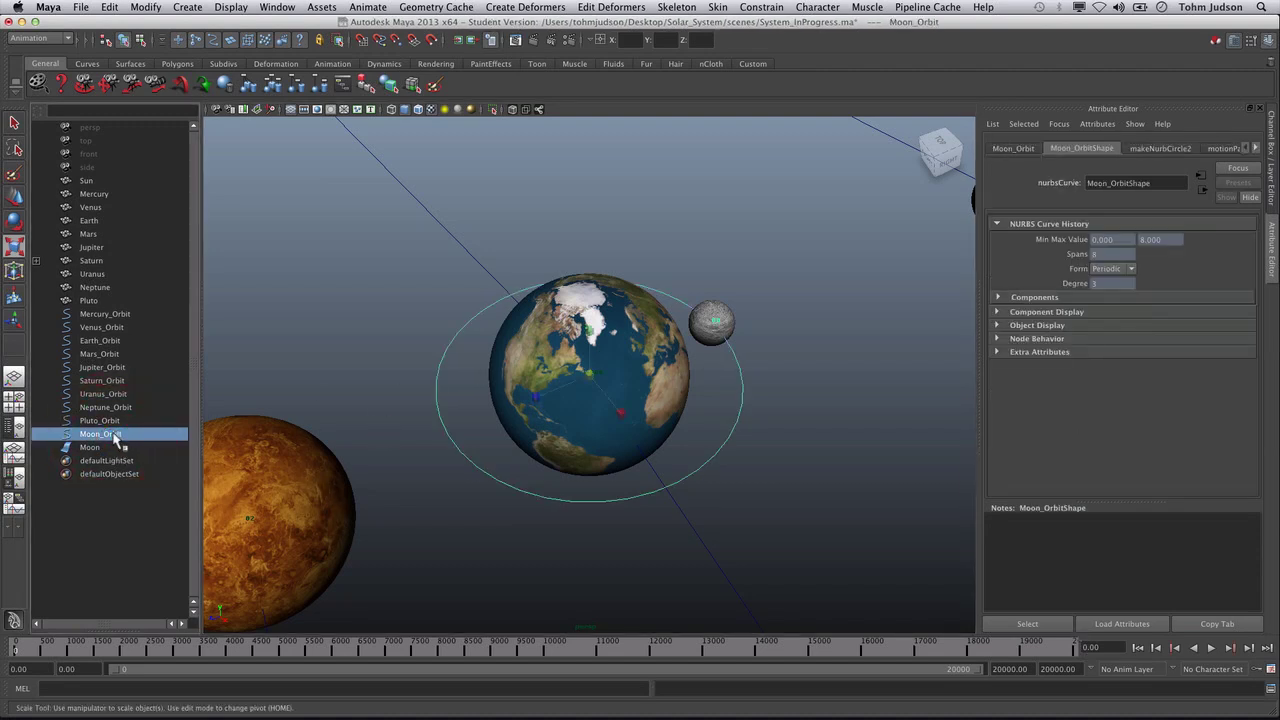
pyautogui.moveTo(116, 440); pyautogui.dragTo(98, 222, button='middle')
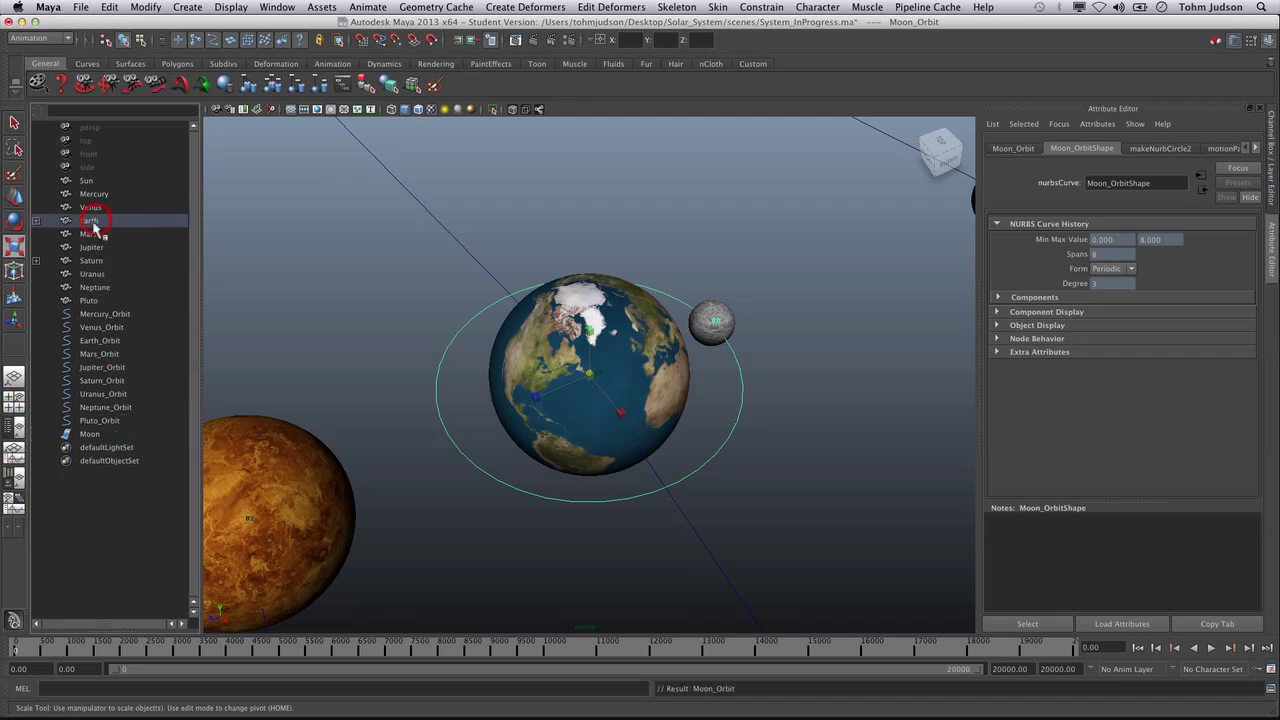
pyautogui.click(37, 221)
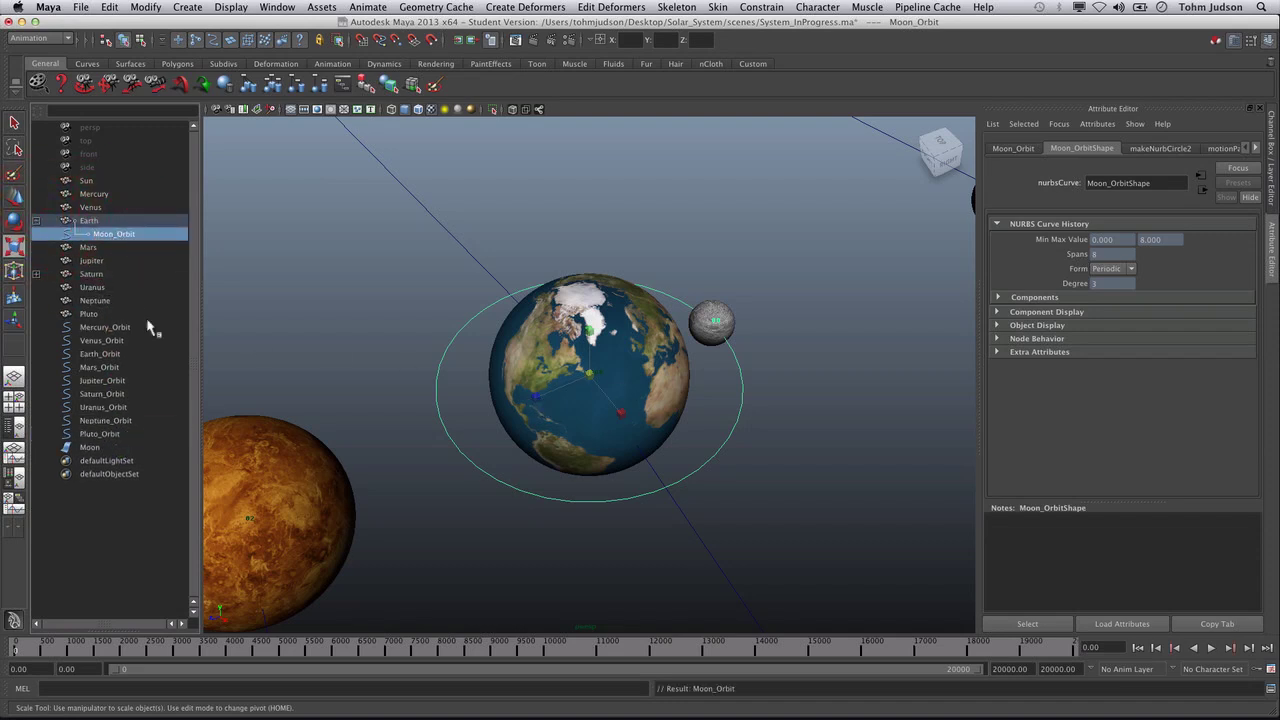
# Play the animation from the start to check that the Moon's orbit follows Earth, and return to frame 0
pyautogui.click(1138, 649)
pyautogui.click(1211, 648)
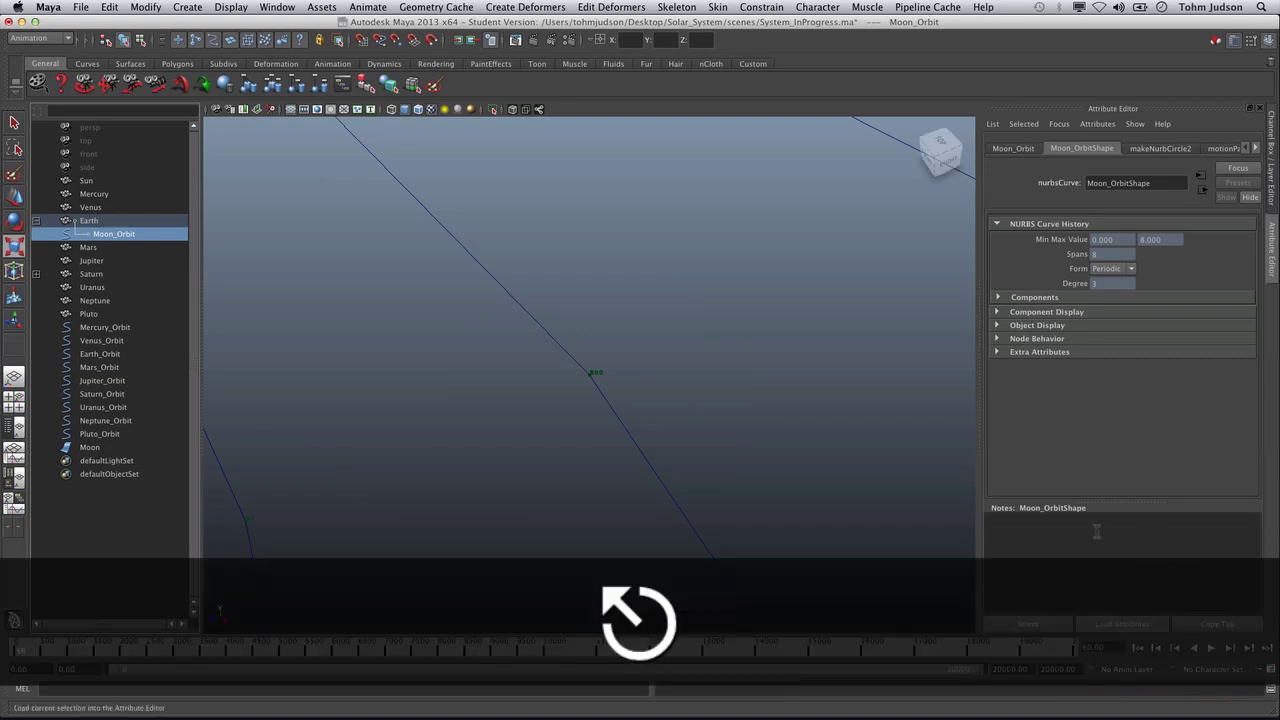
pyautogui.click(1137, 648)
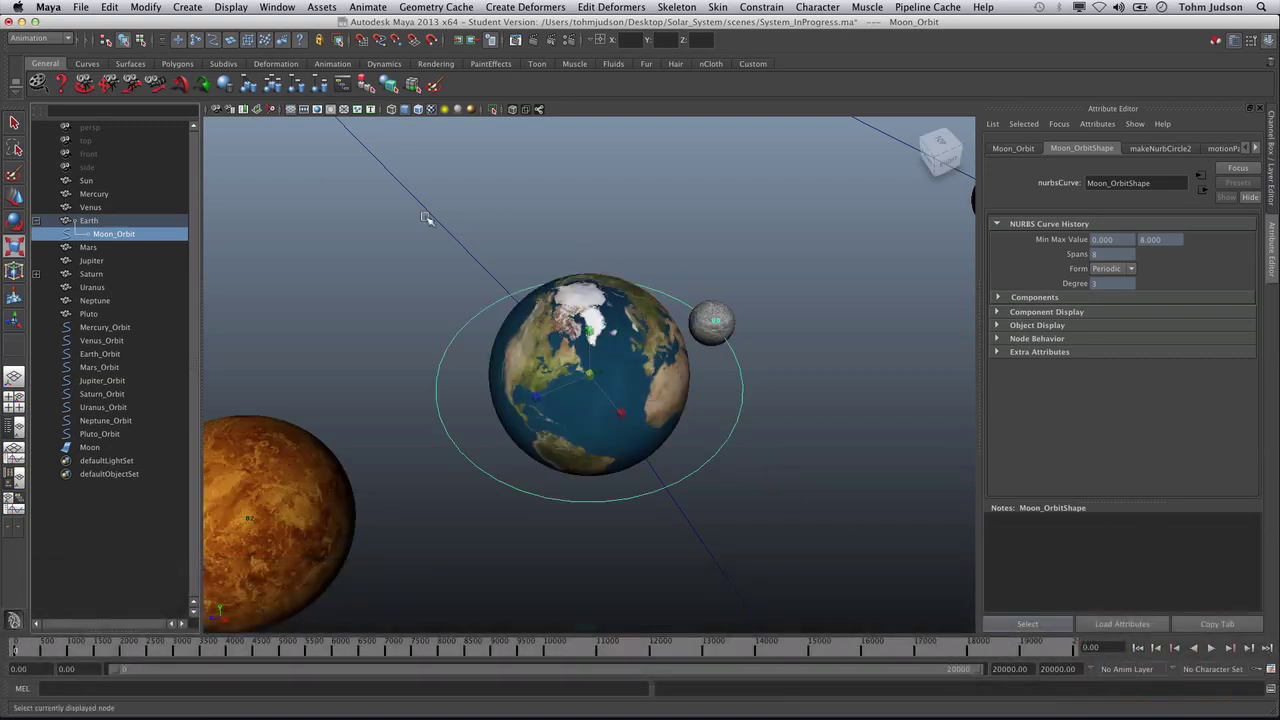
# Open the Moon's motion path curve in the Graph Editor and give all its keys linear tangents
pyautogui.click(707, 325)
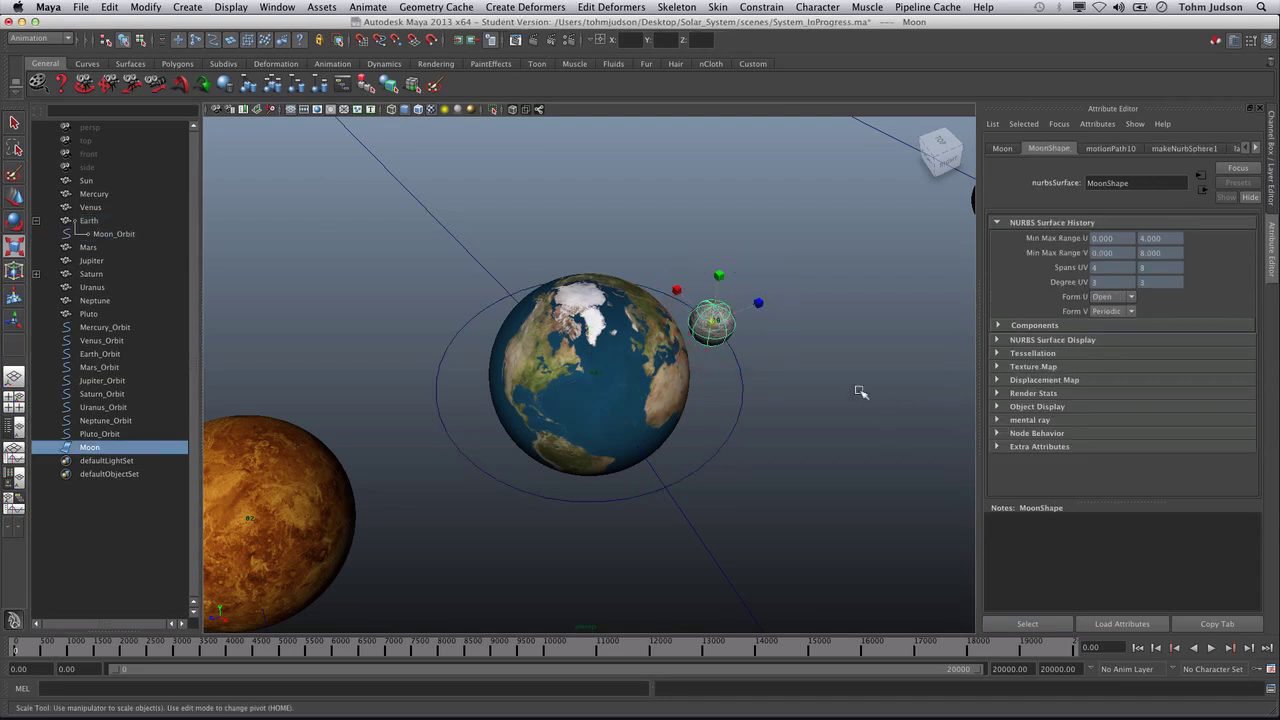
pyautogui.click(240, 7)
pyautogui.moveTo(281, 5)
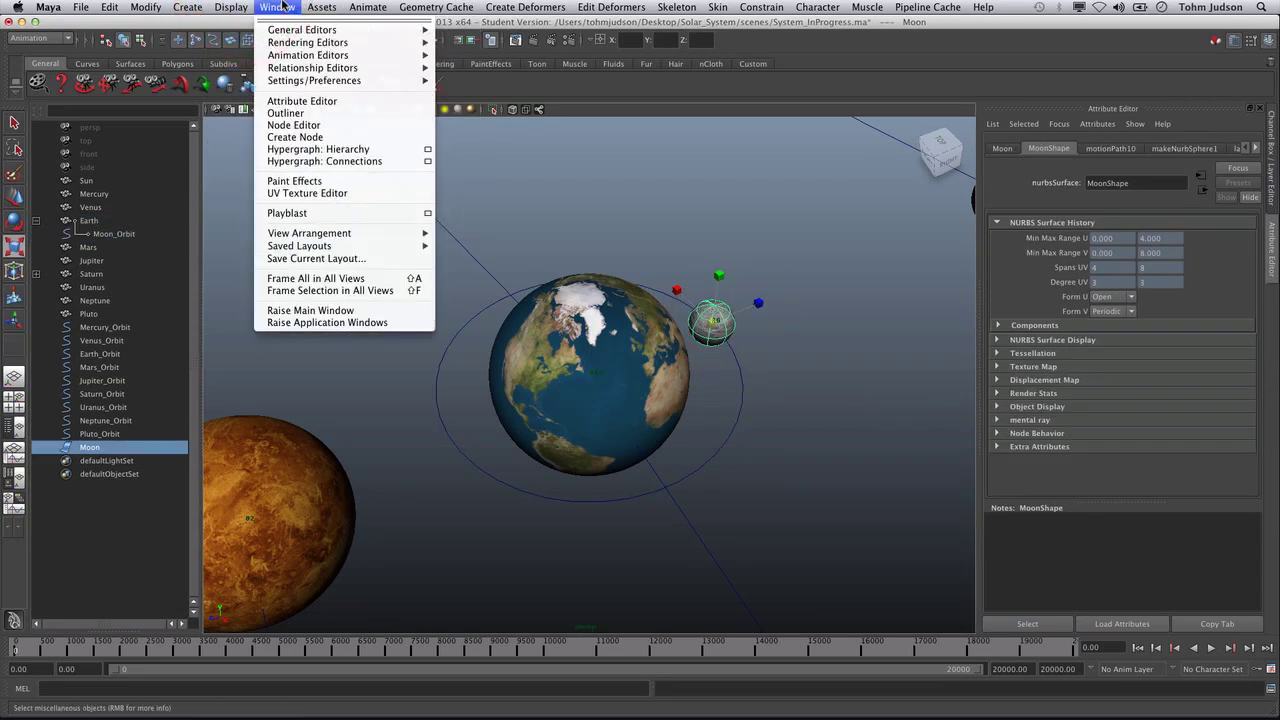
pyautogui.moveTo(300, 55)
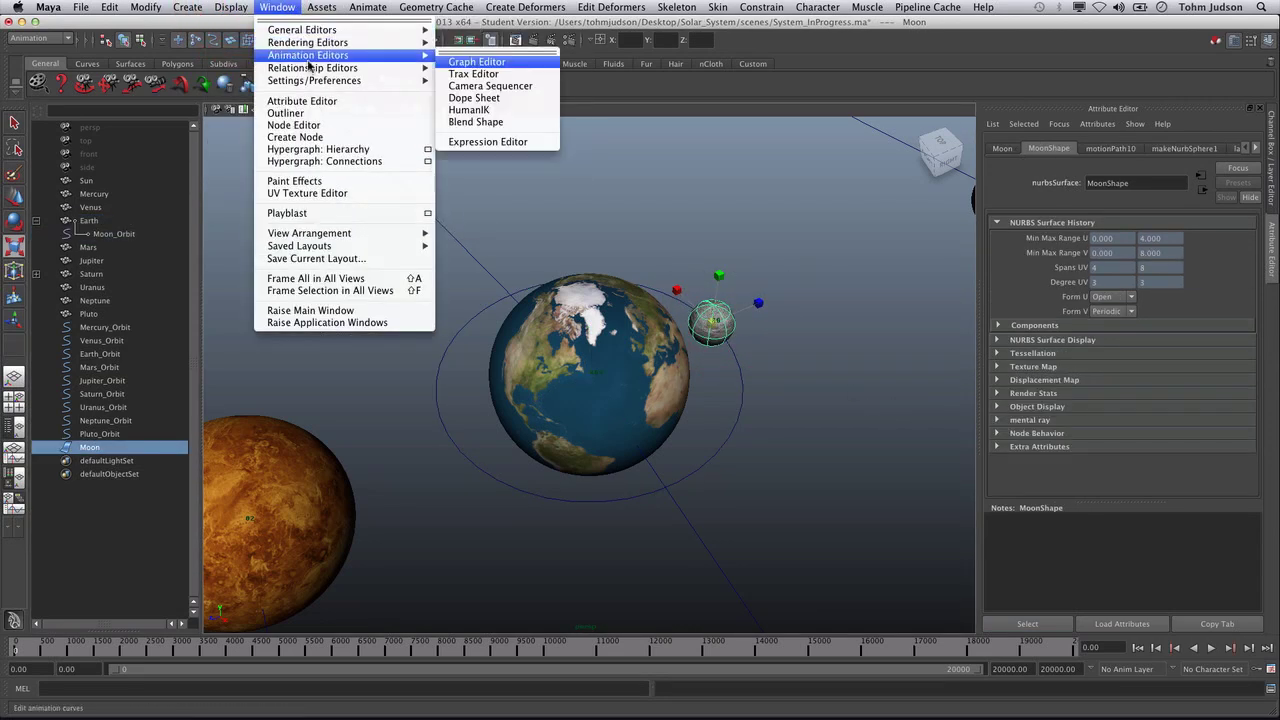
pyautogui.click(512, 62)
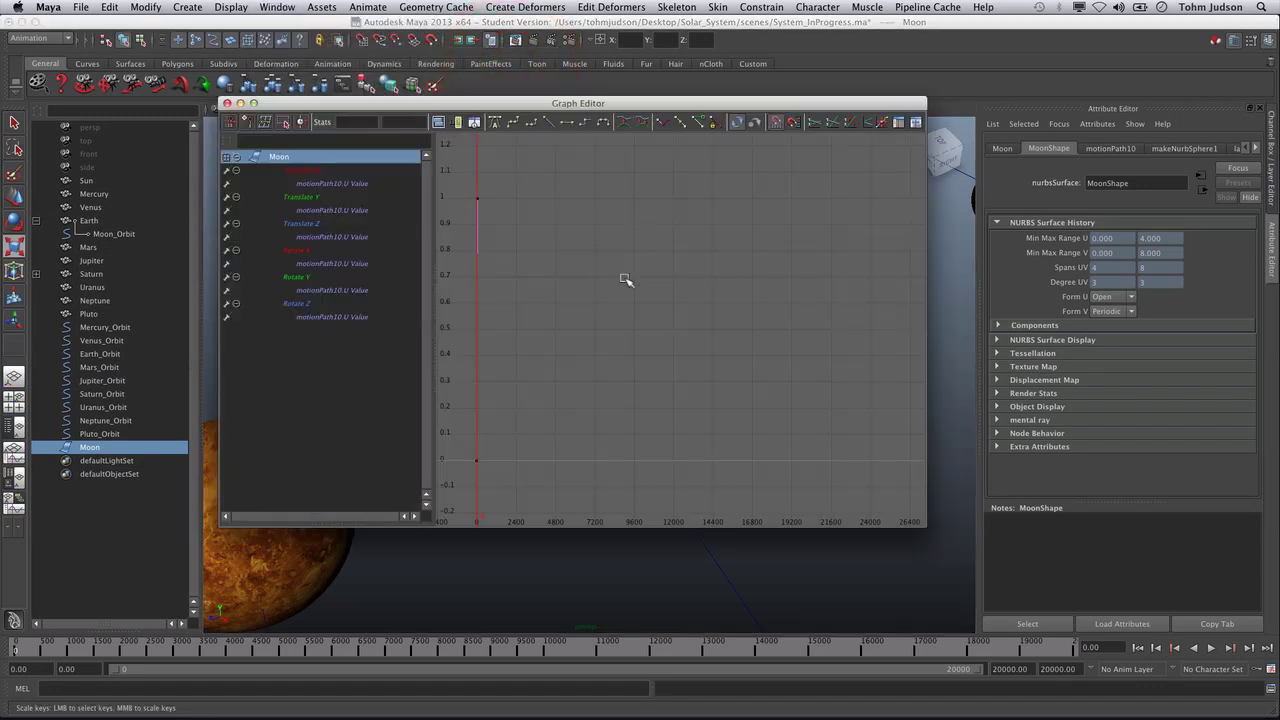
pyautogui.press('f')
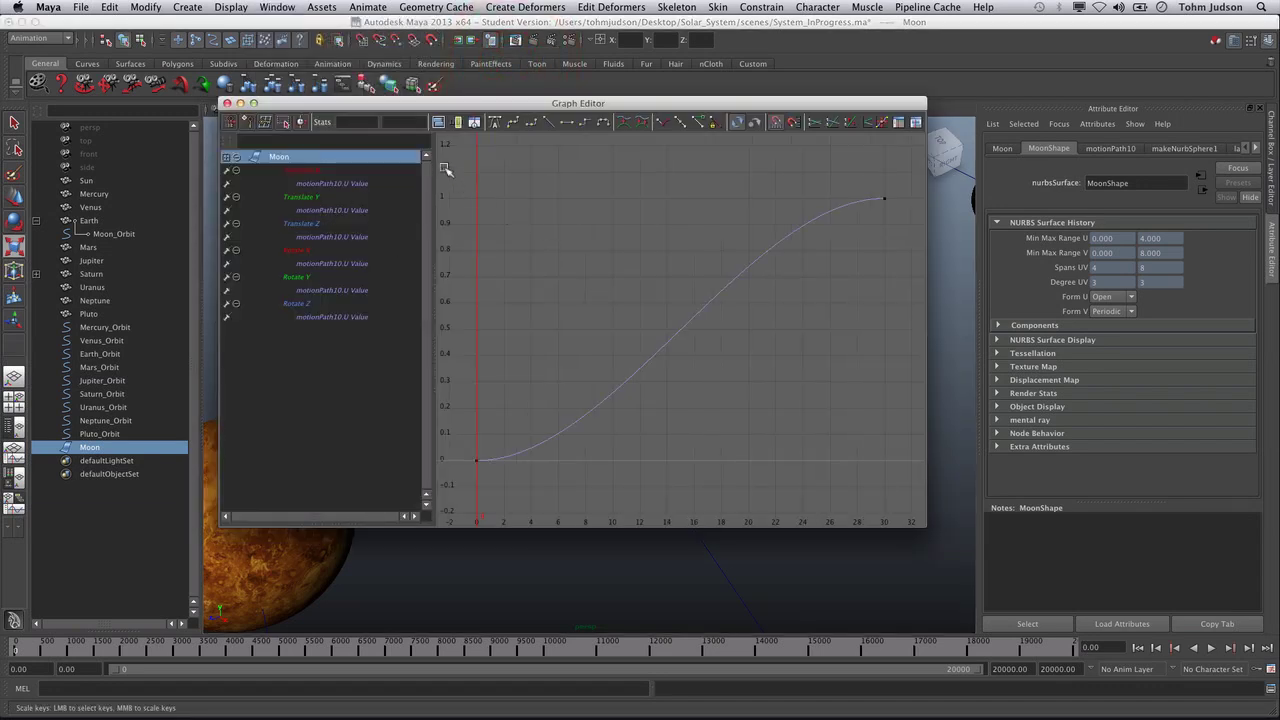
pyautogui.moveTo(446, 170); pyautogui.dragTo(909, 523)
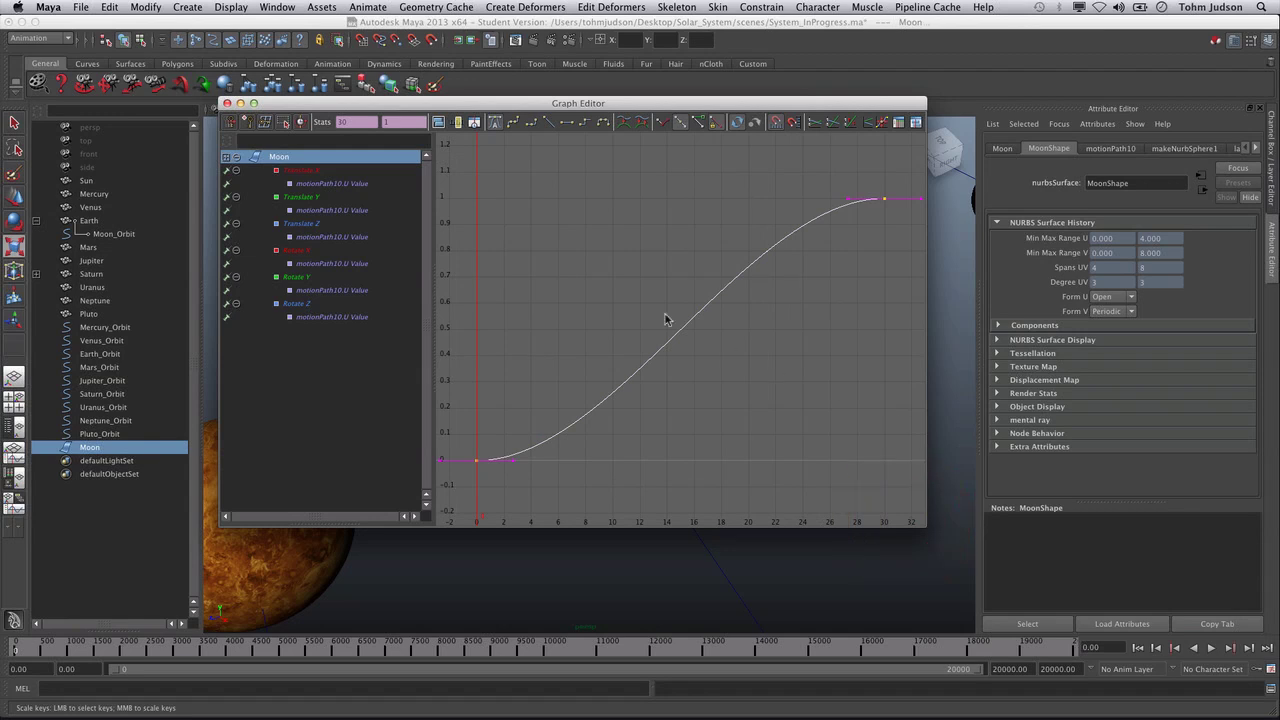
pyautogui.click(549, 122)
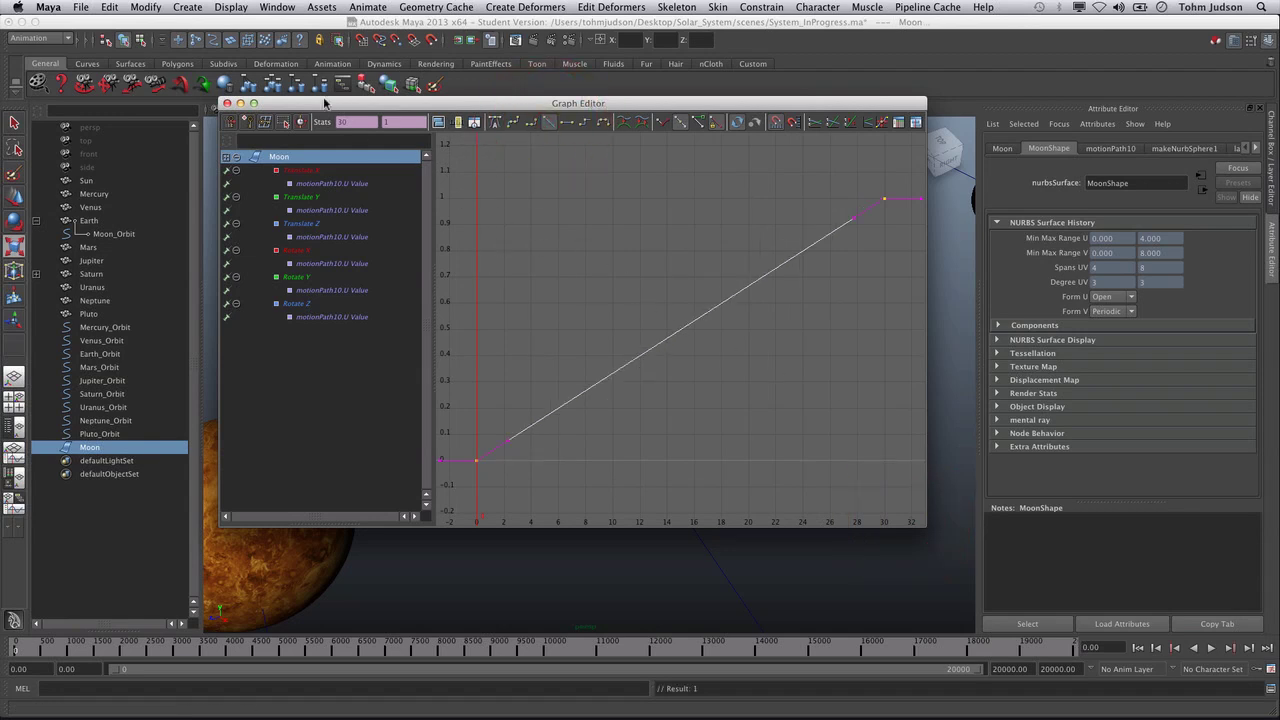
pyautogui.moveTo(486, 104); pyautogui.dragTo(452, 78)
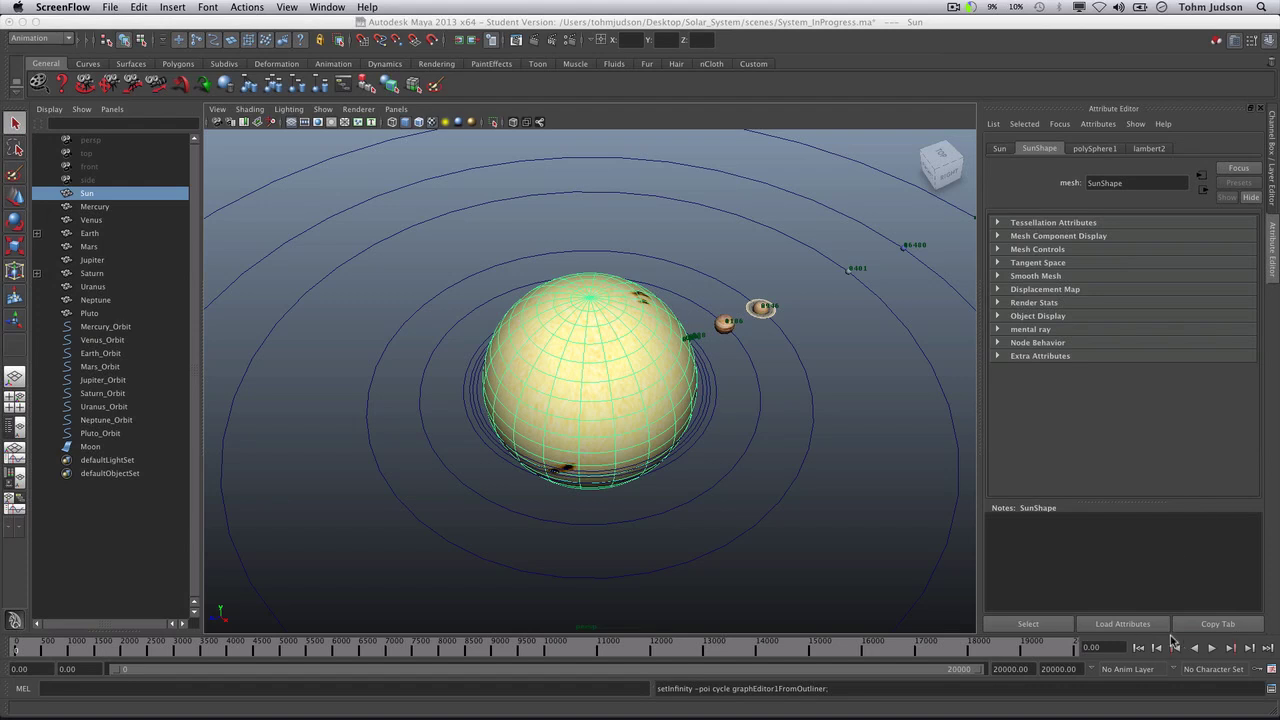
# Play the whole solar system animation from the start, stop at frame 370 and test-render that frame
pyautogui.click(1143, 652)
pyautogui.click(1212, 647)
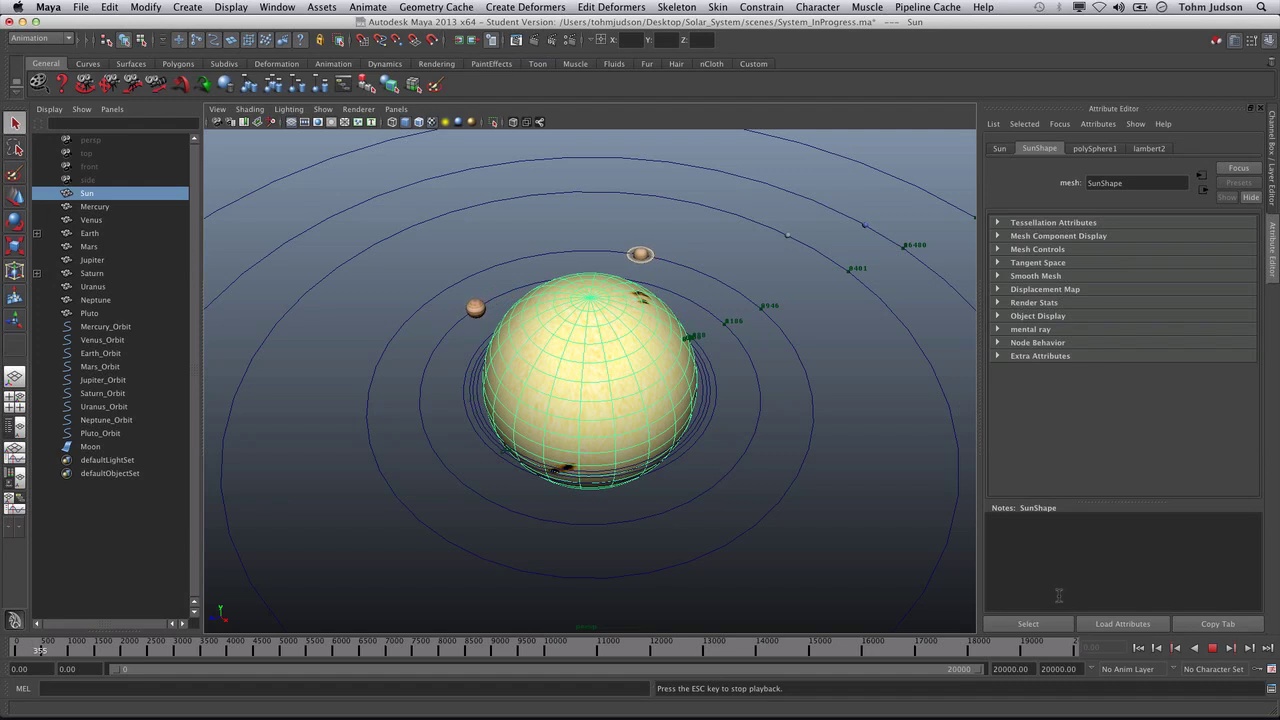
pyautogui.press('Escape')
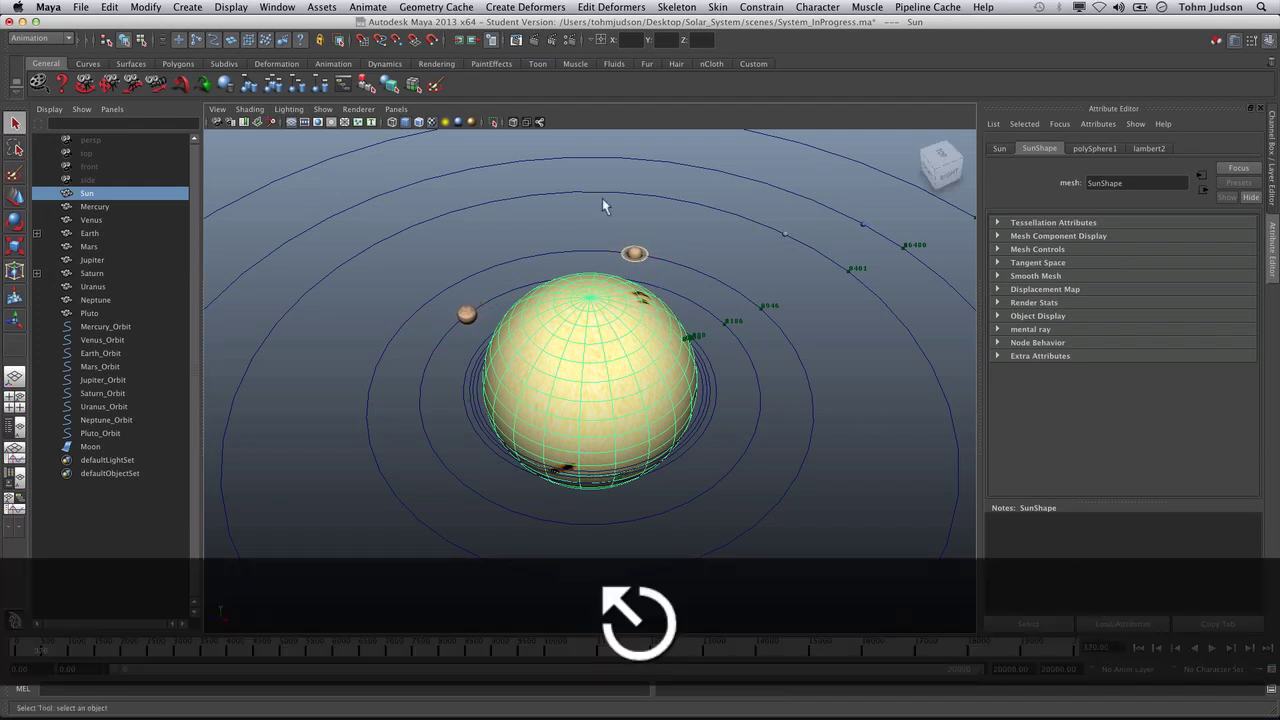
pyautogui.click(535, 42)
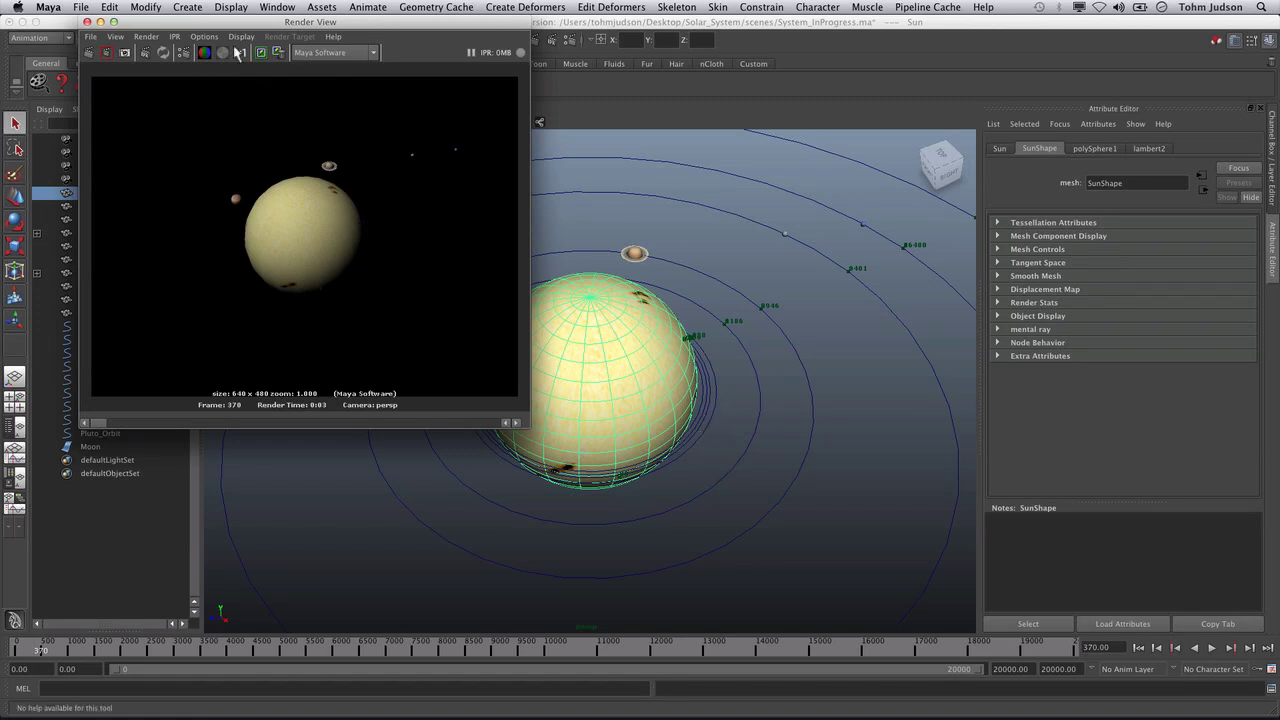
pyautogui.click(87, 21)
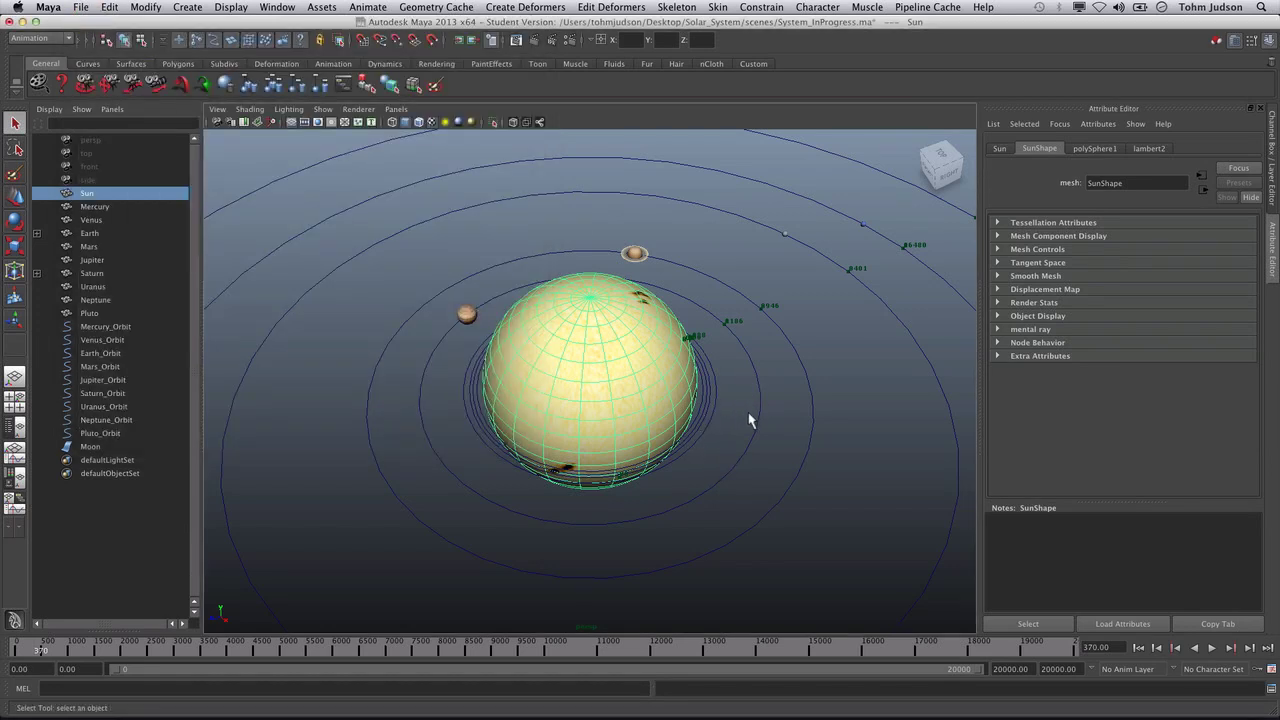